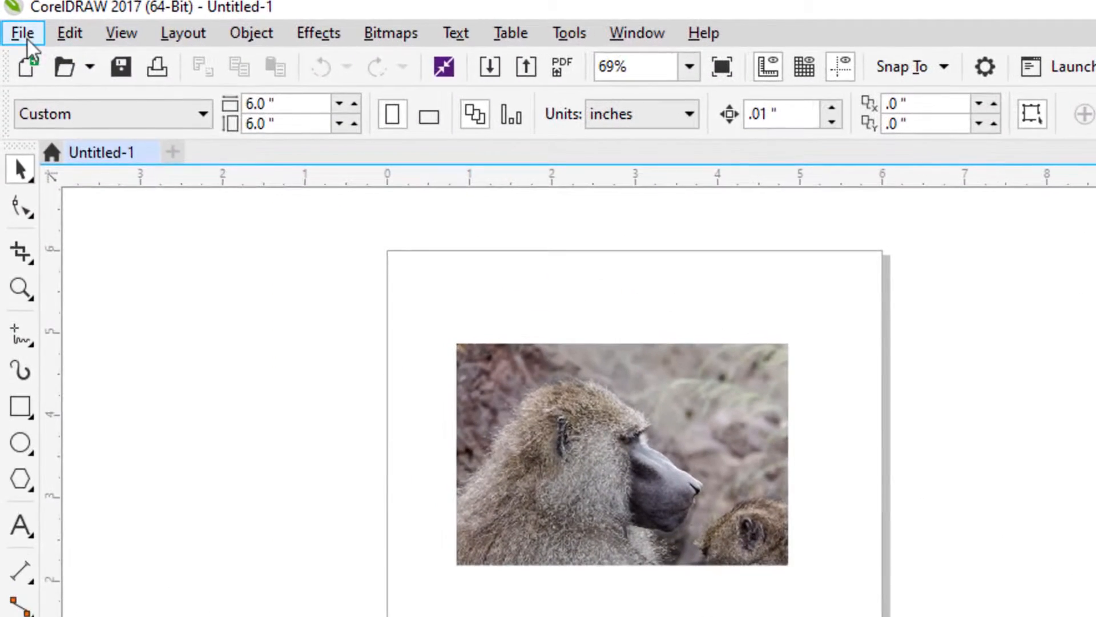
Step: Open CorelDRAW's Print dialog for the baboon photo, with Trotec Engraver v11.2.0 as printer
left_click(17, 29)
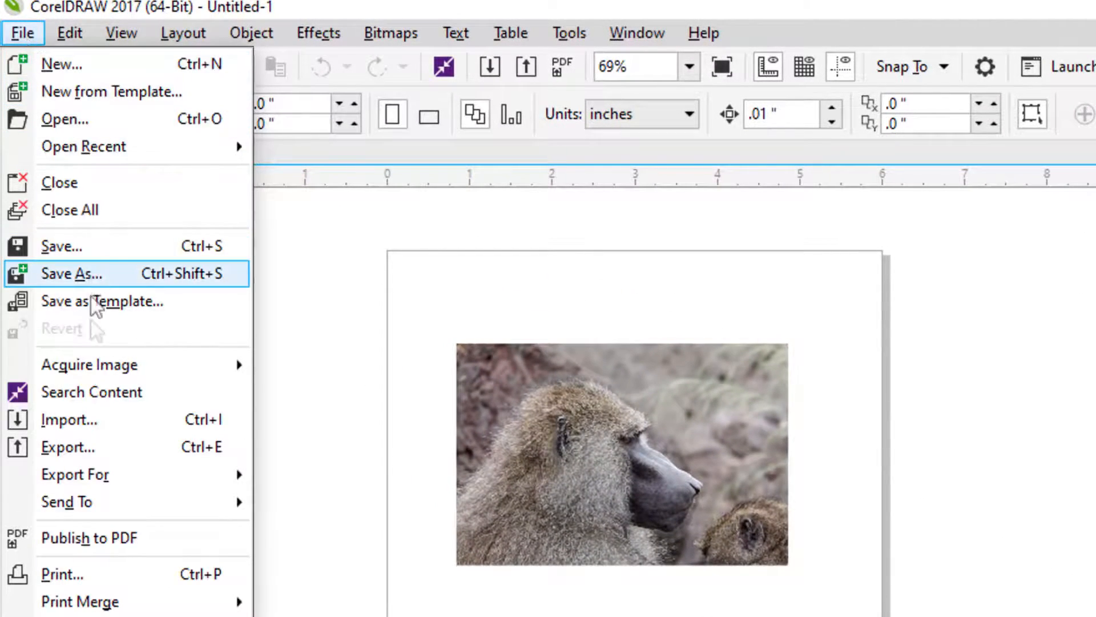
left_click(101, 573)
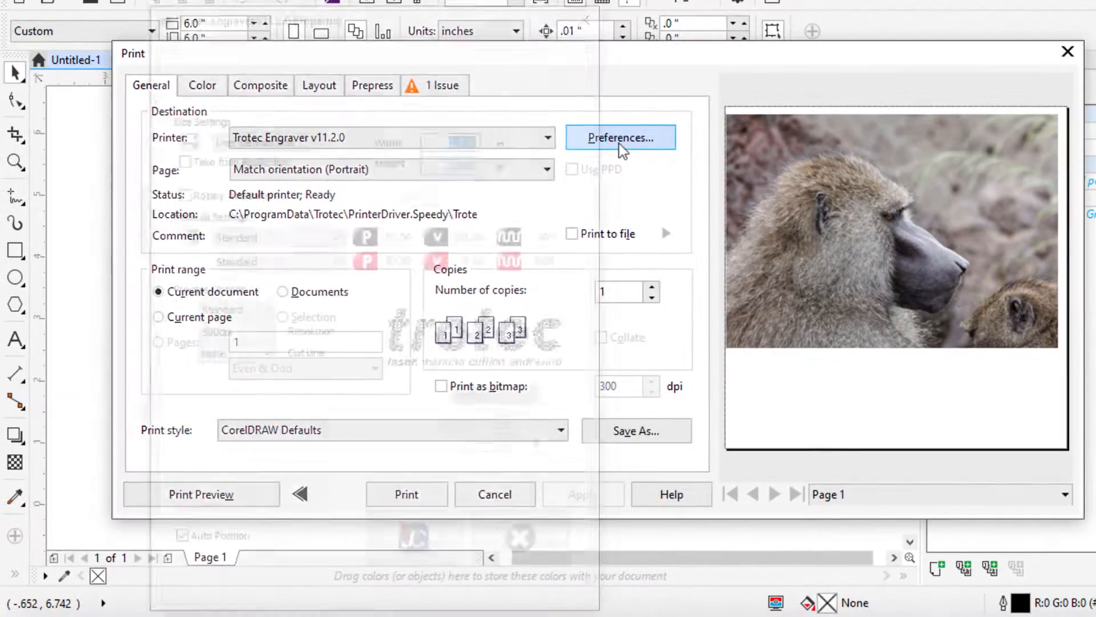
Step: Open the Trotec Engraver preferences, then its Material database showing the Standard \ Standard template
left_click(573, 117)
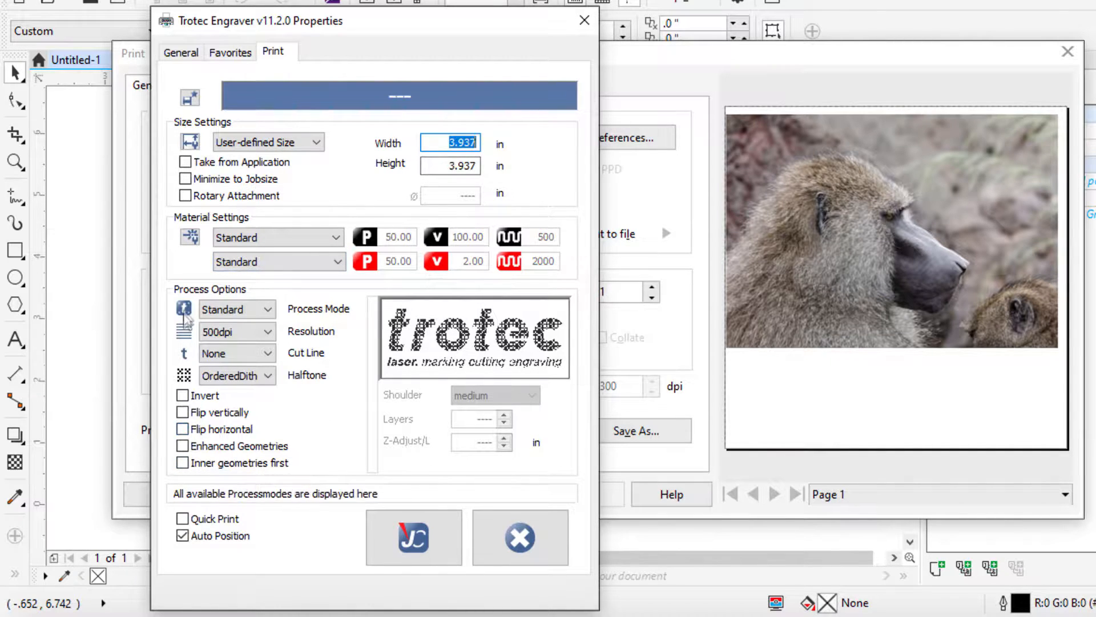
left_click(193, 240)
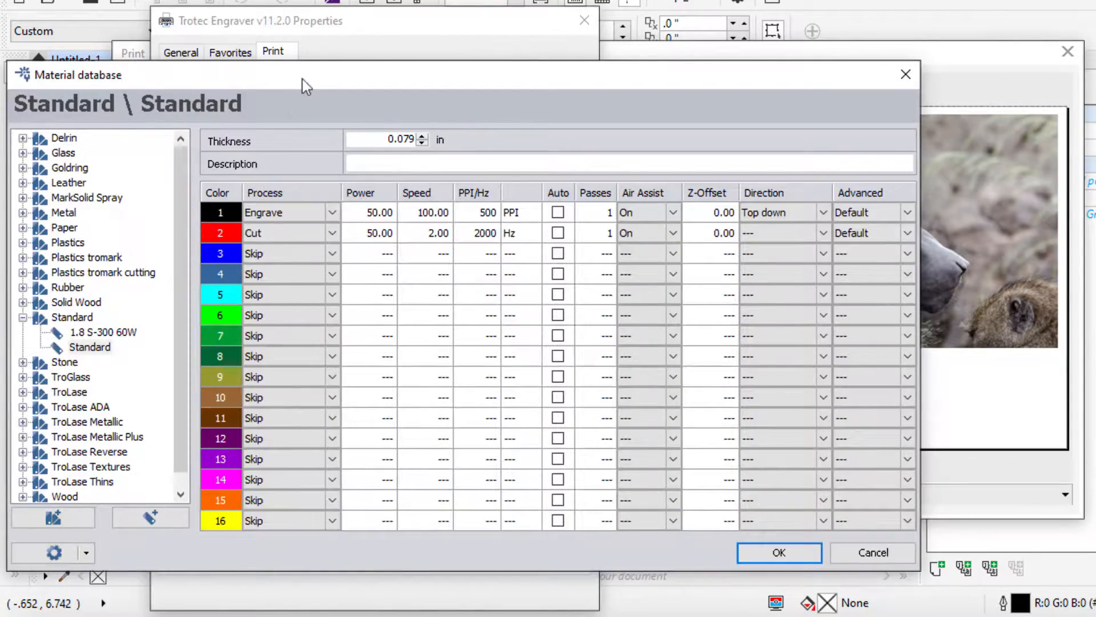
Step: Move the Material database window up and to the right
left_click_drag(302, 80, 437, 59)
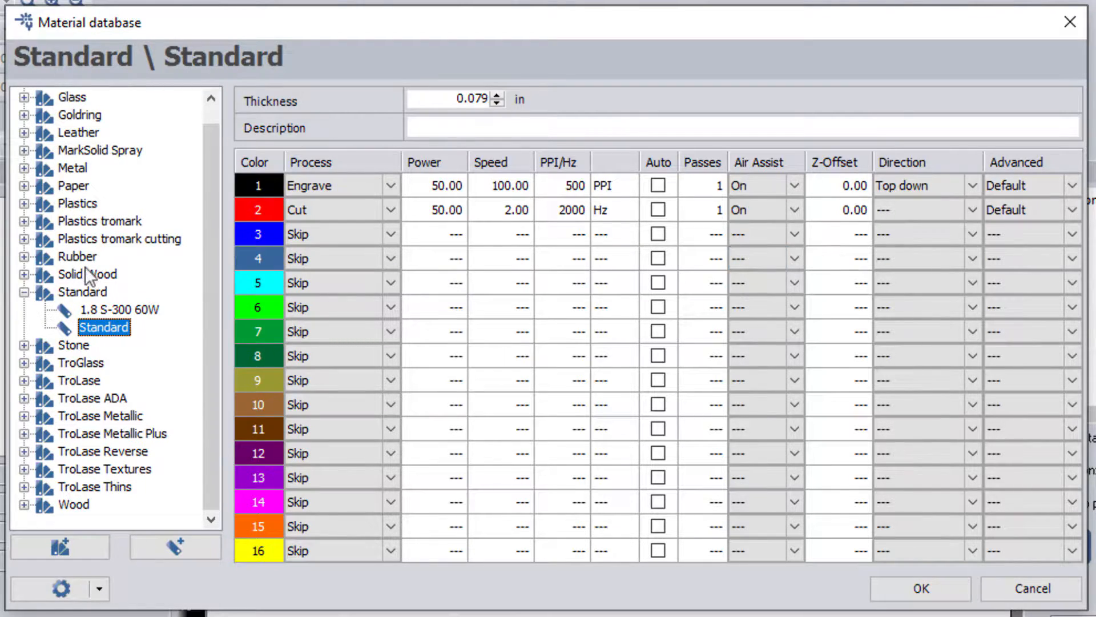
Step: Expand the Solid Wood group and load the first Alder preset
left_click(23, 275)
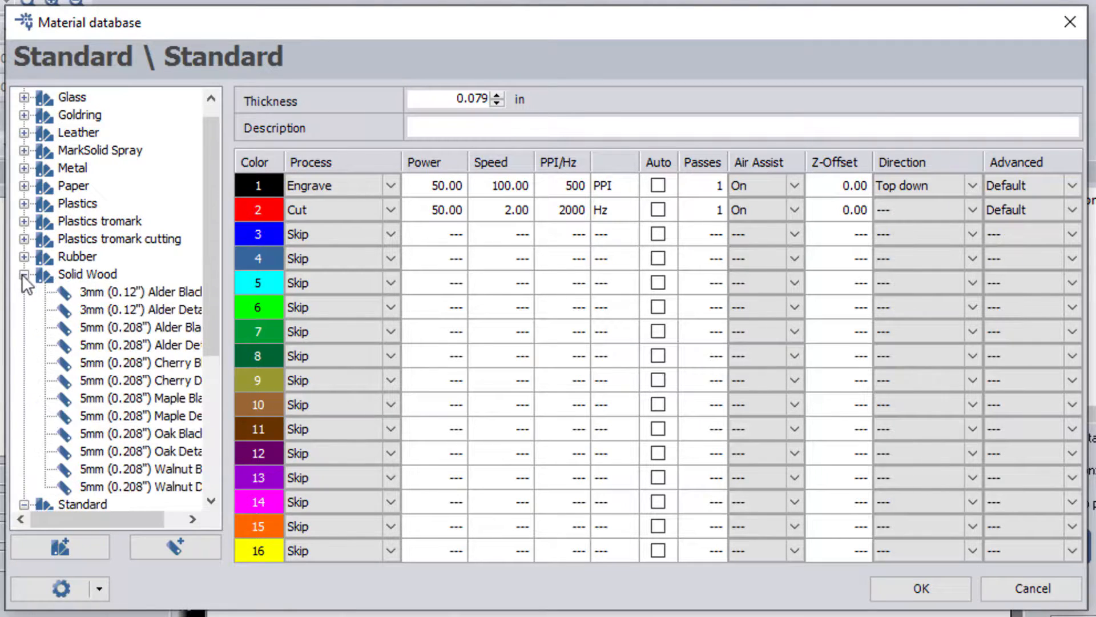
left_click(163, 294)
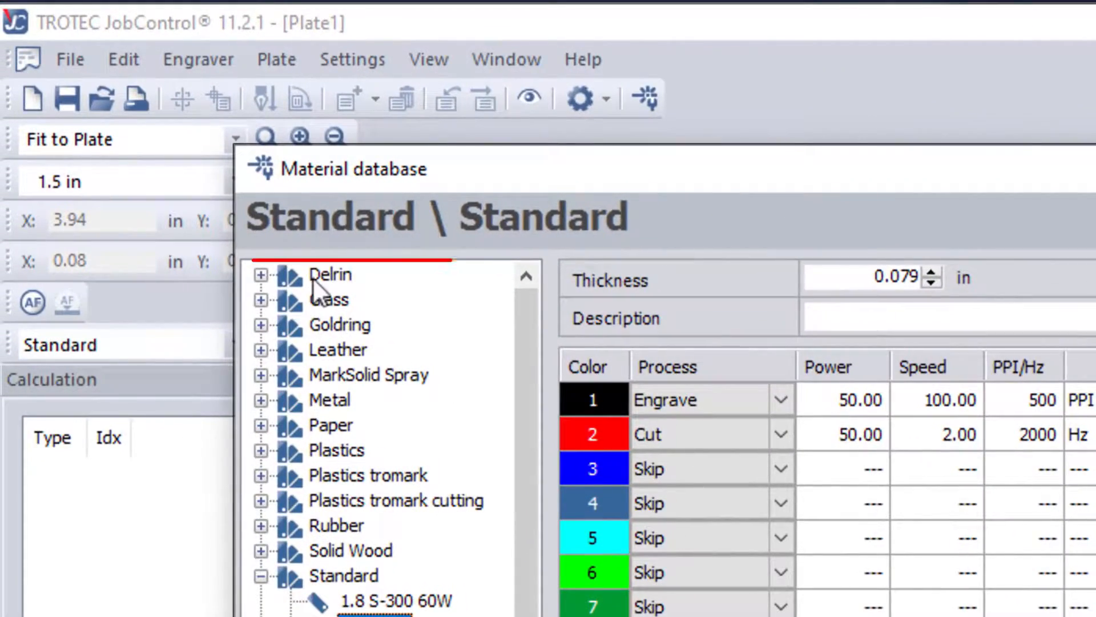
Step: Expand Delrin and load the 1.65mm (1/16") preset: engrave 100 power, 18 speed, 600 PPI
left_click(261, 275)
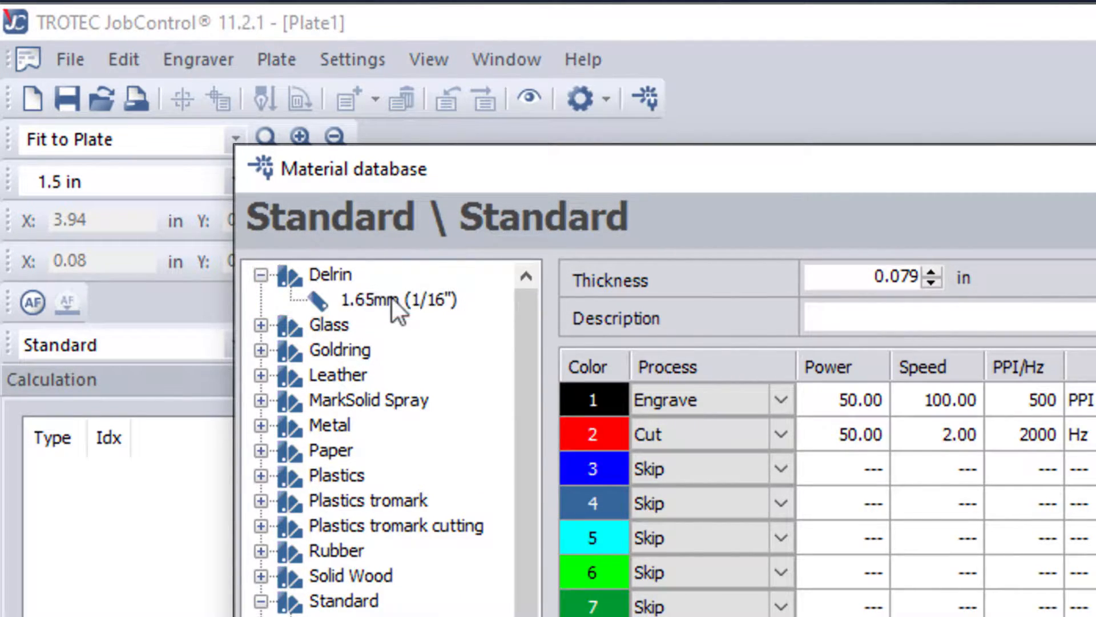
left_click(262, 275)
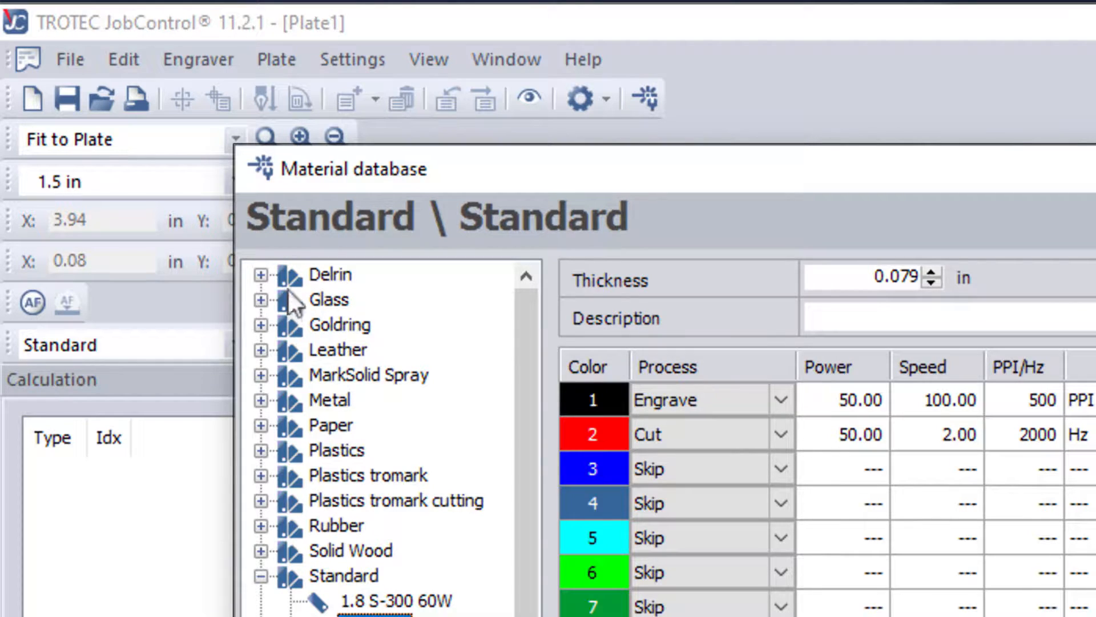
left_click(261, 275)
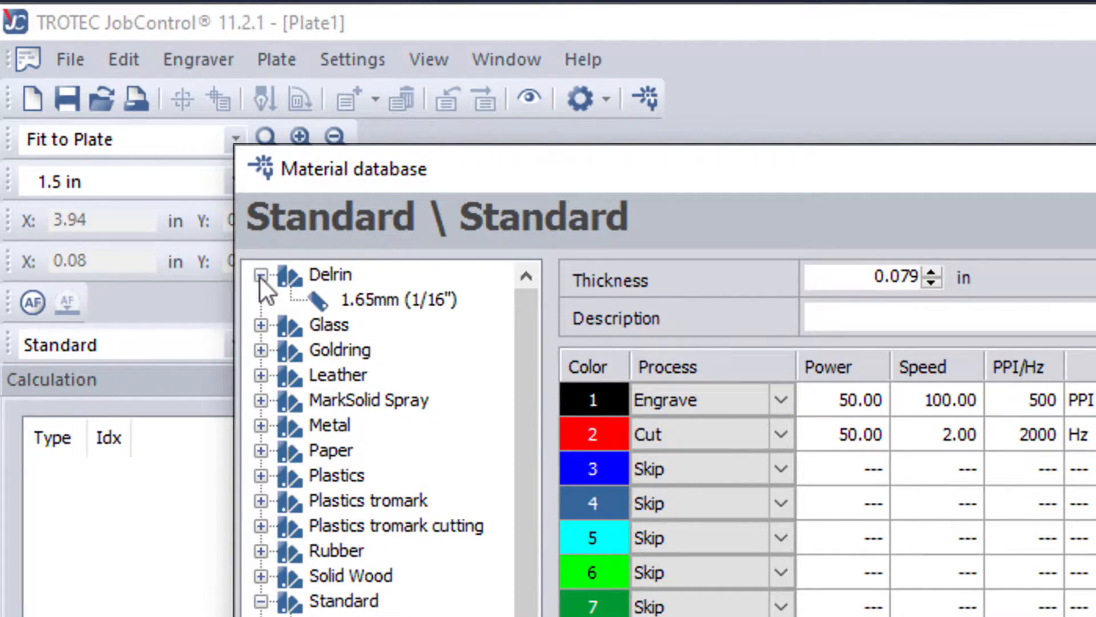
left_click(260, 276)
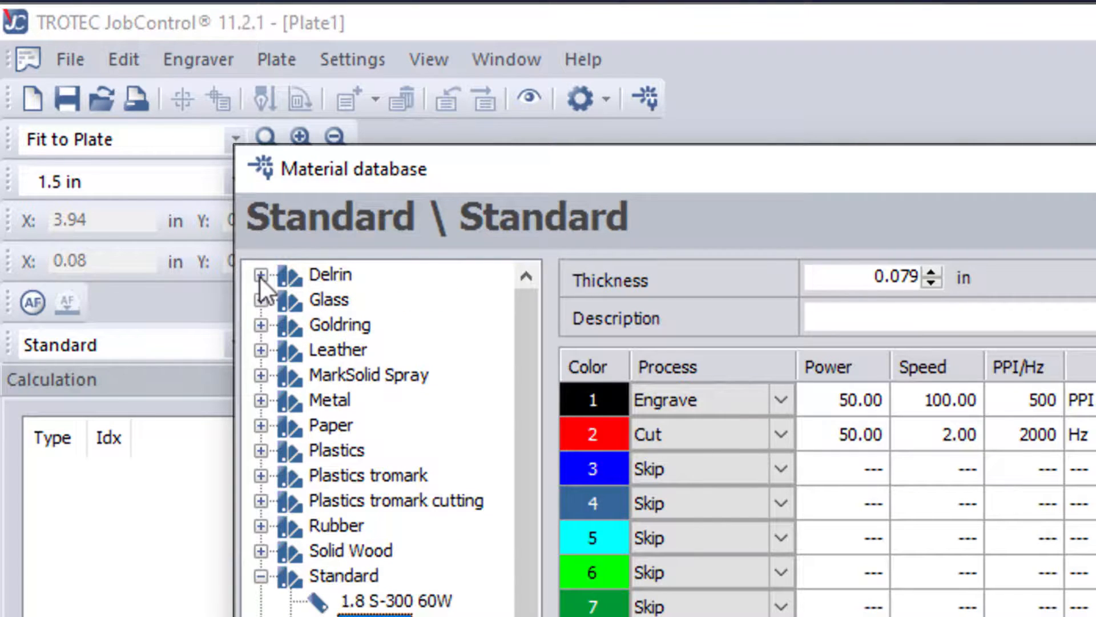
left_click(260, 275)
left_click(368, 299)
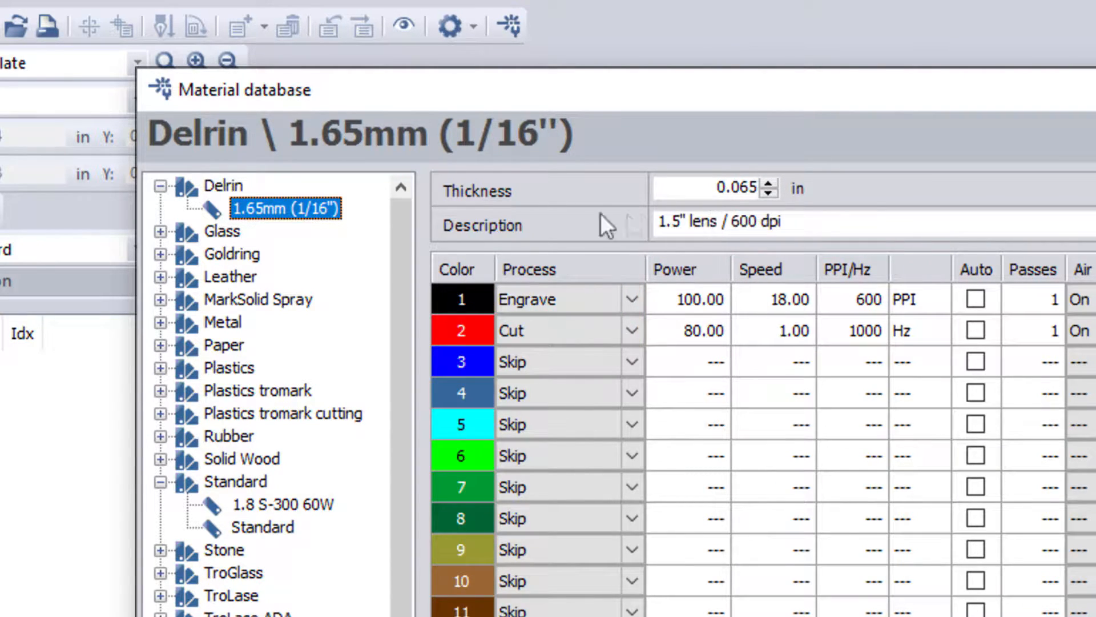
Step: Collapse Delrin, briefly expand and collapse Leather, then expand the Paper group
left_click(161, 188)
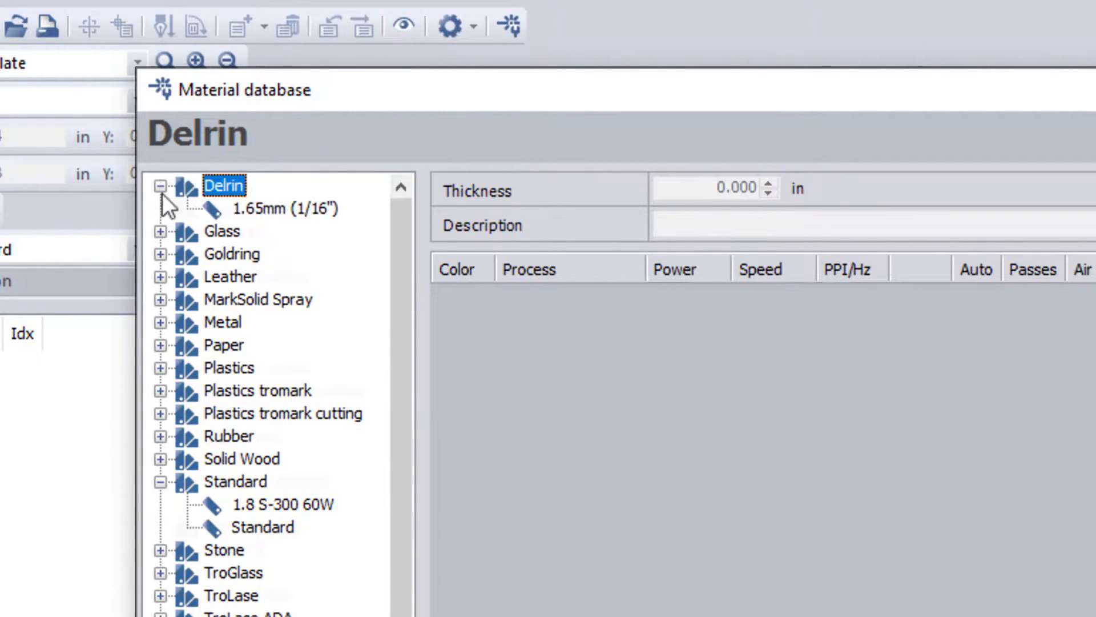
left_click(161, 188)
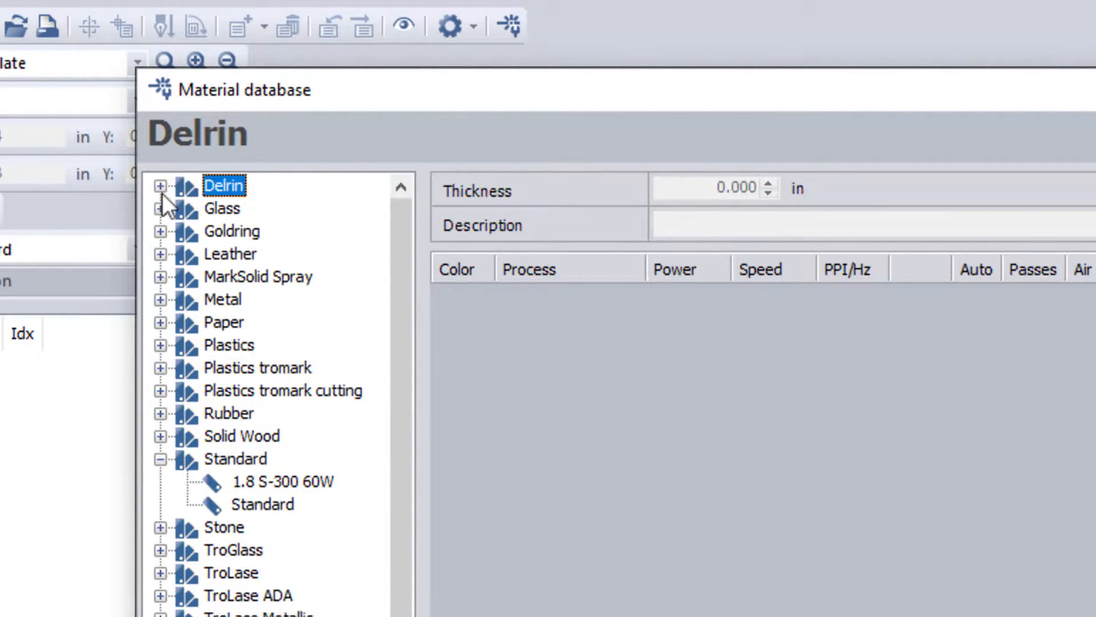
left_click(160, 254)
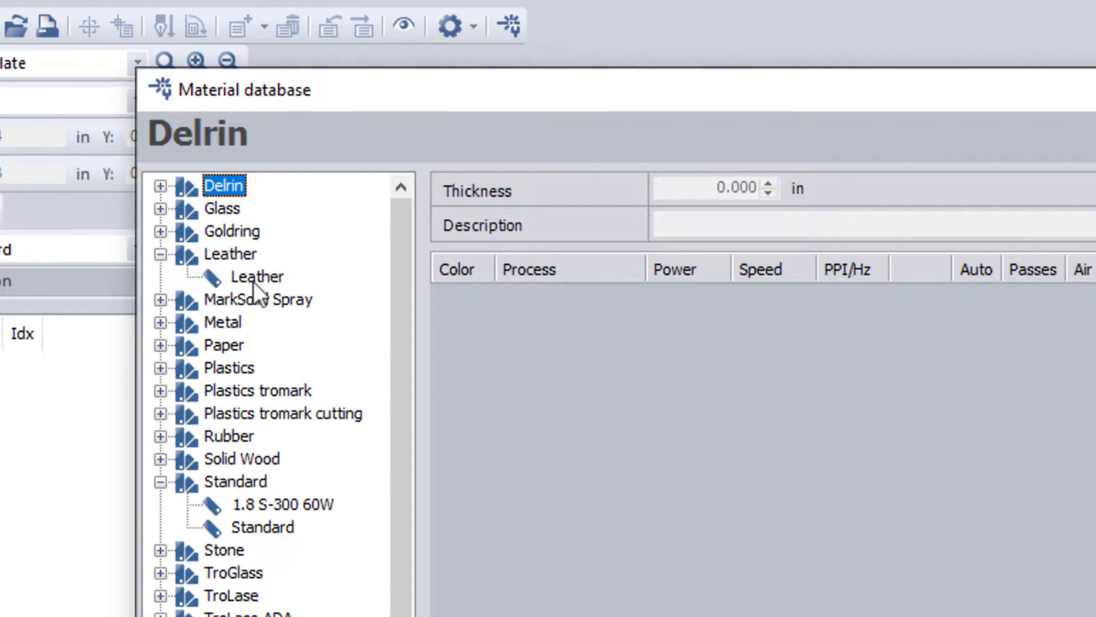
left_click(159, 255)
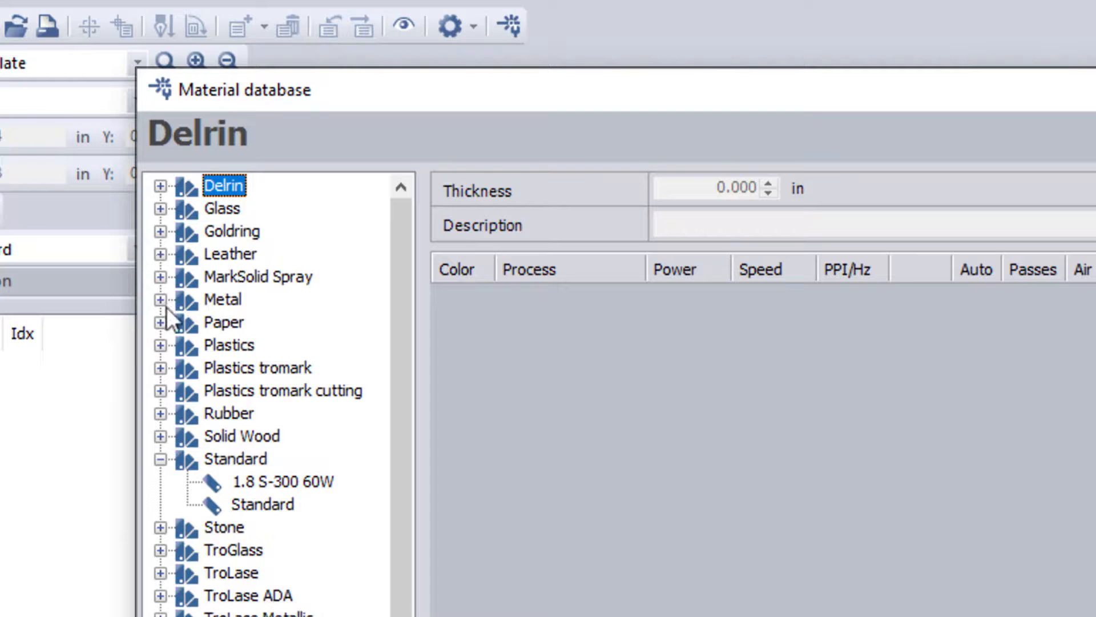
left_click(160, 324)
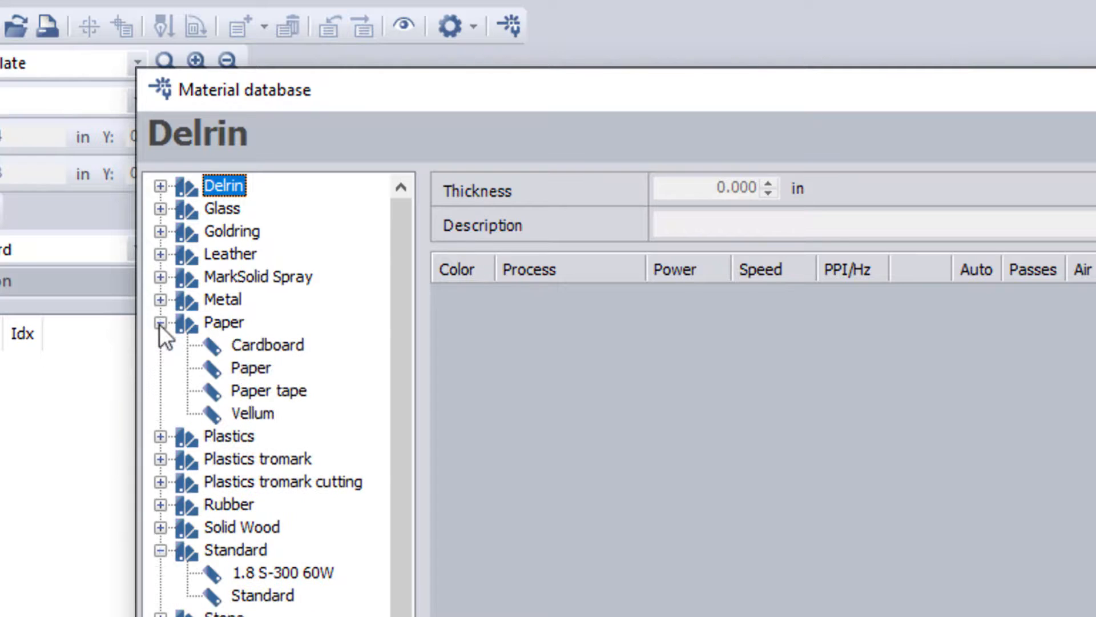
Step: Compare the Cardboard, Paper, Paper tape and Vellum presets, then collapse Paper and expand Plastics
left_click(252, 346)
left_click(252, 366)
left_click(254, 389)
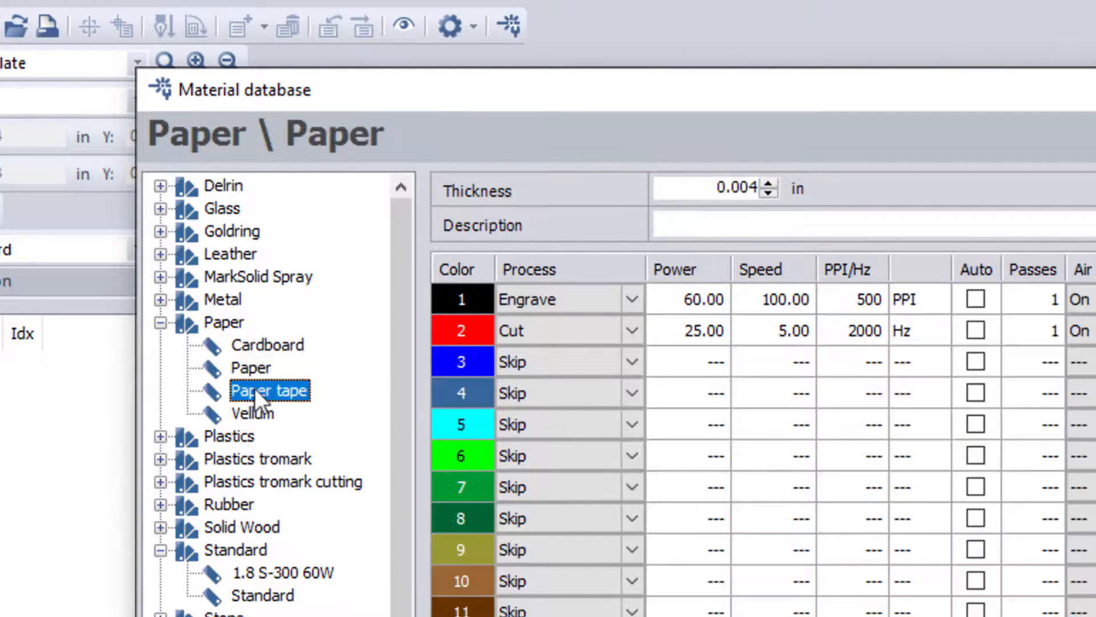
left_click(255, 413)
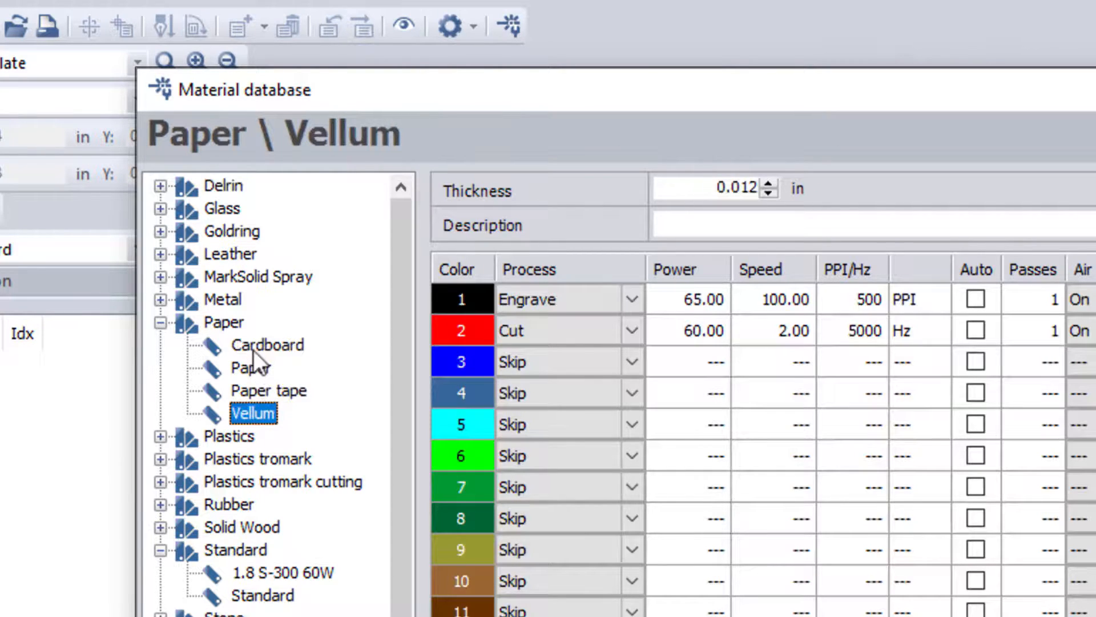
left_click(253, 348)
left_click(253, 365)
left_click(259, 390)
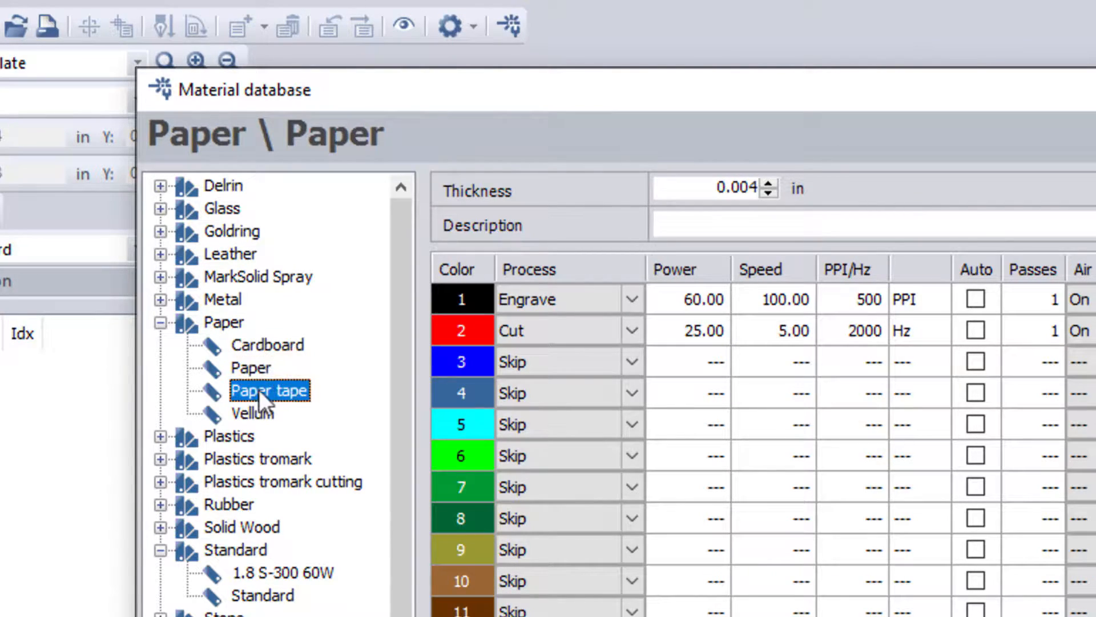
left_click(260, 415)
left_click(262, 376)
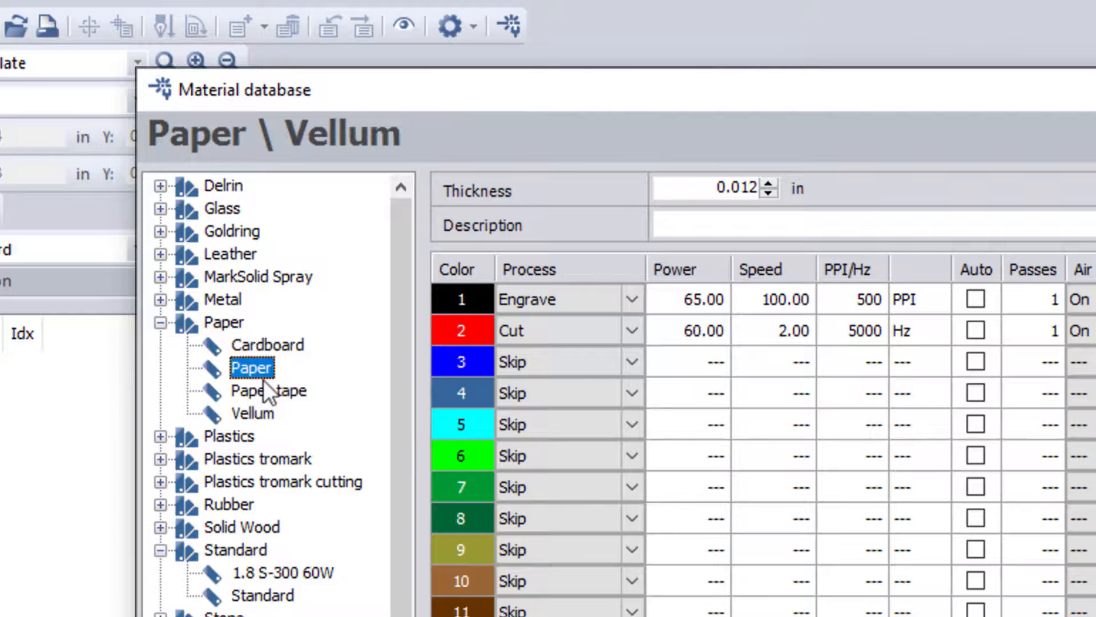
left_click(263, 392)
left_click(260, 350)
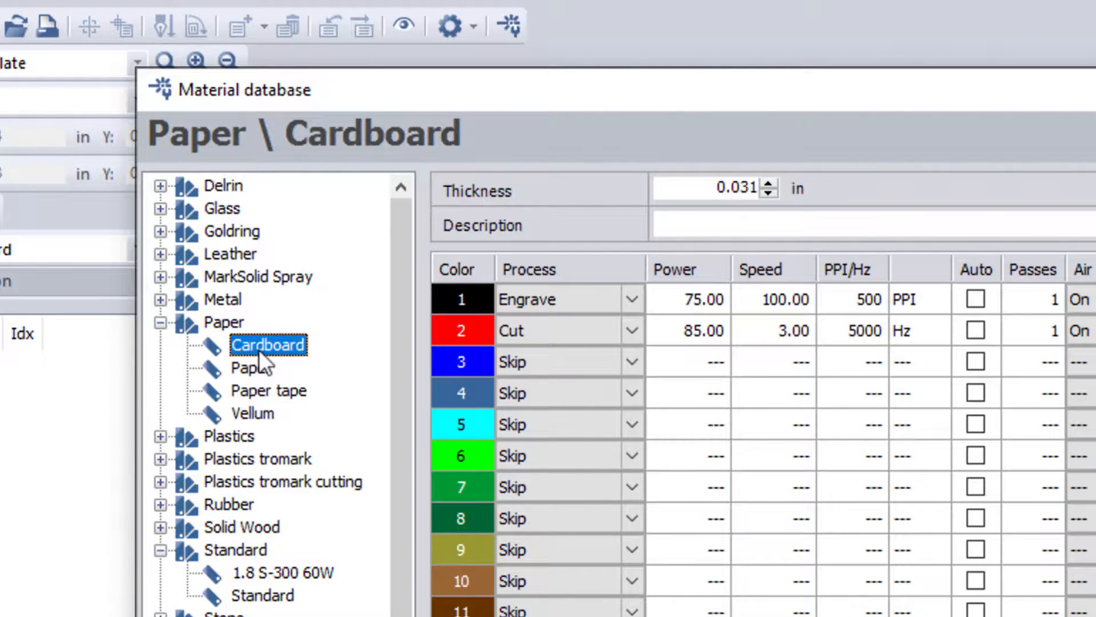
left_click(161, 322)
left_click(227, 345)
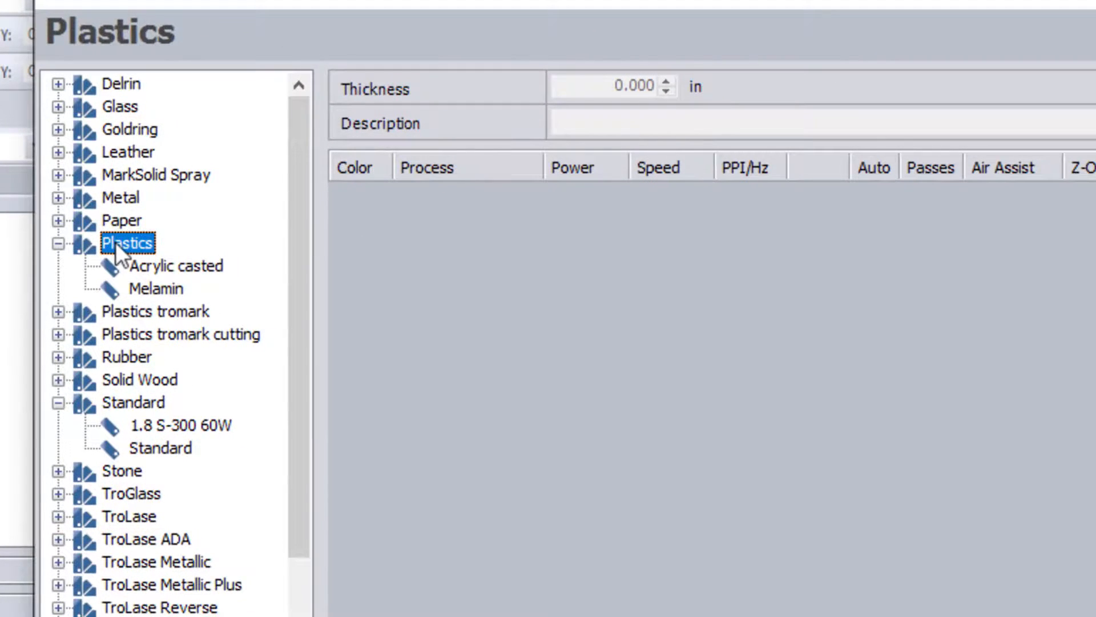
Step: Create a new material under Plastics and name it Petg
right_click(115, 242)
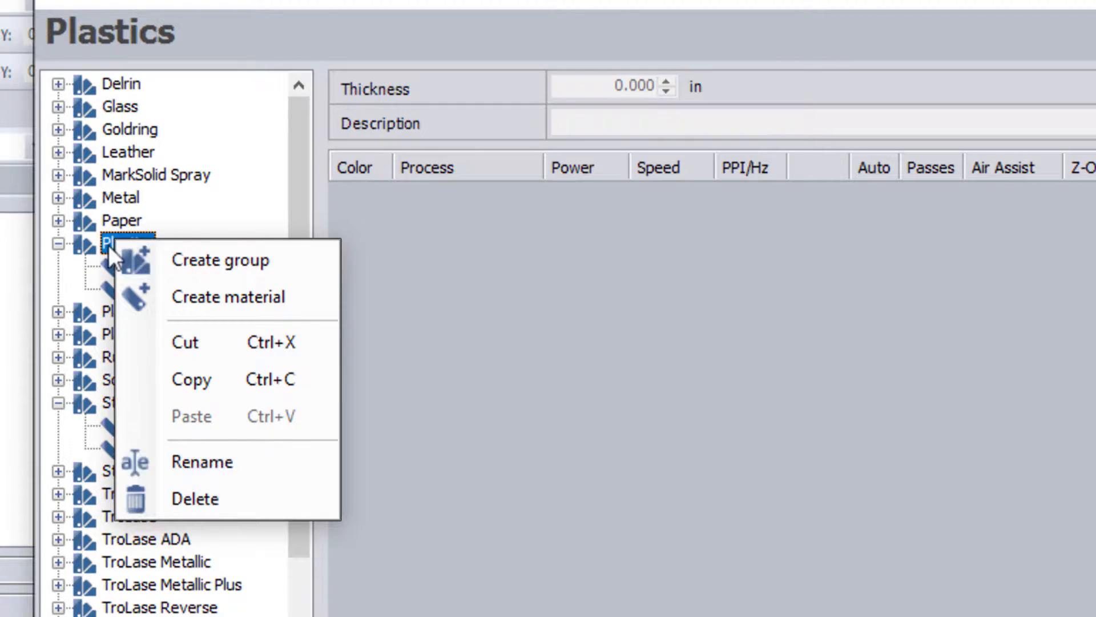
left_click(161, 295)
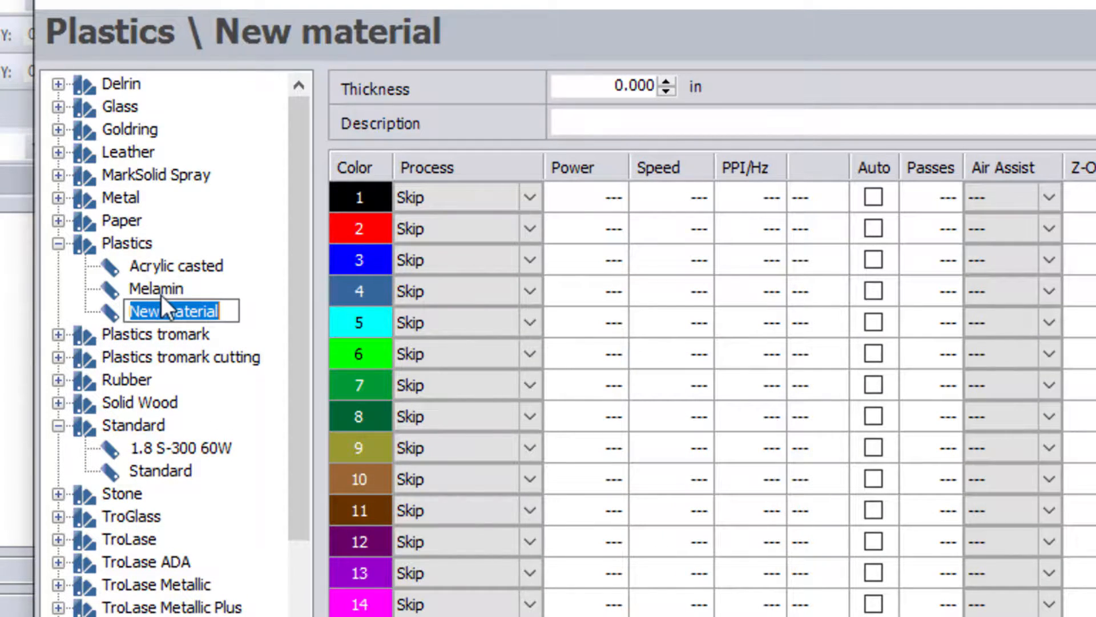
type("Petg")
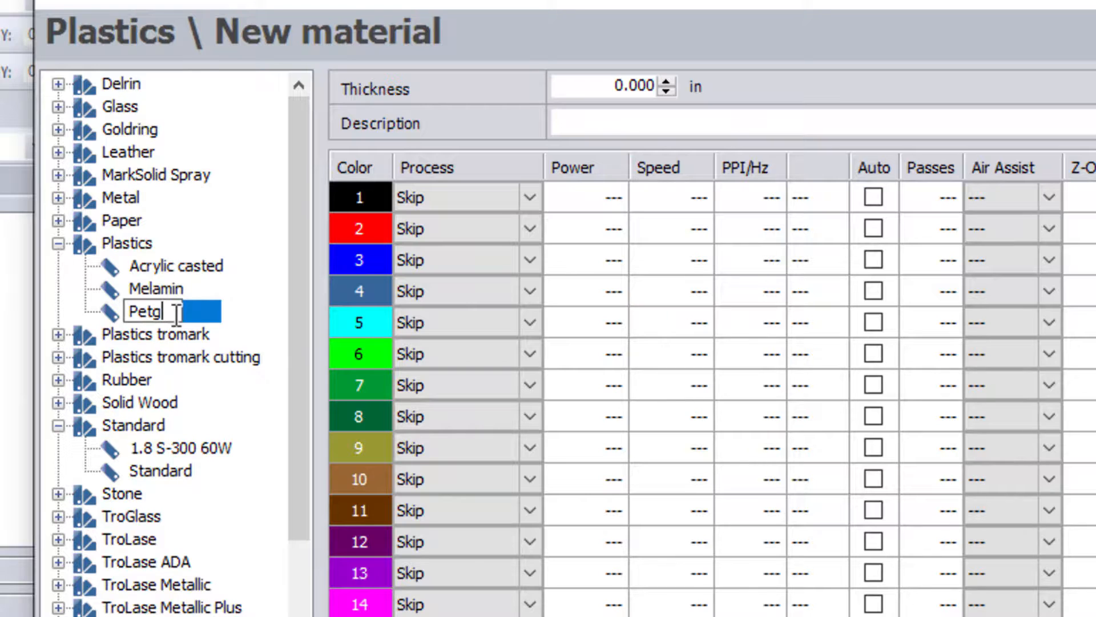
key("Return")
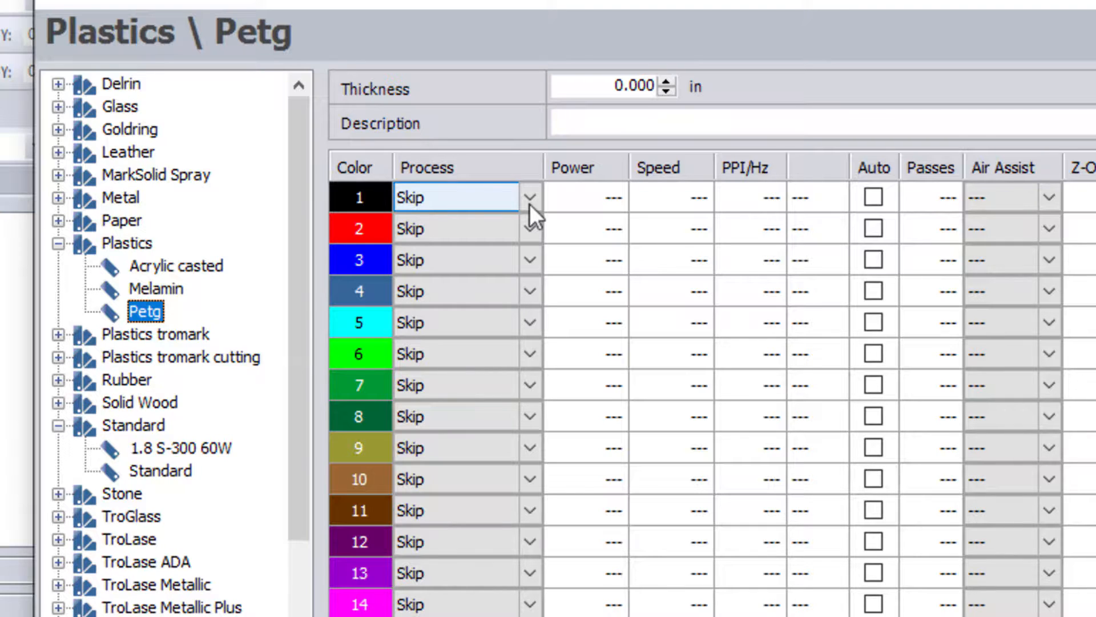
Step: Rename the Petg material to 'Petg Plastic'
right_click(148, 312)
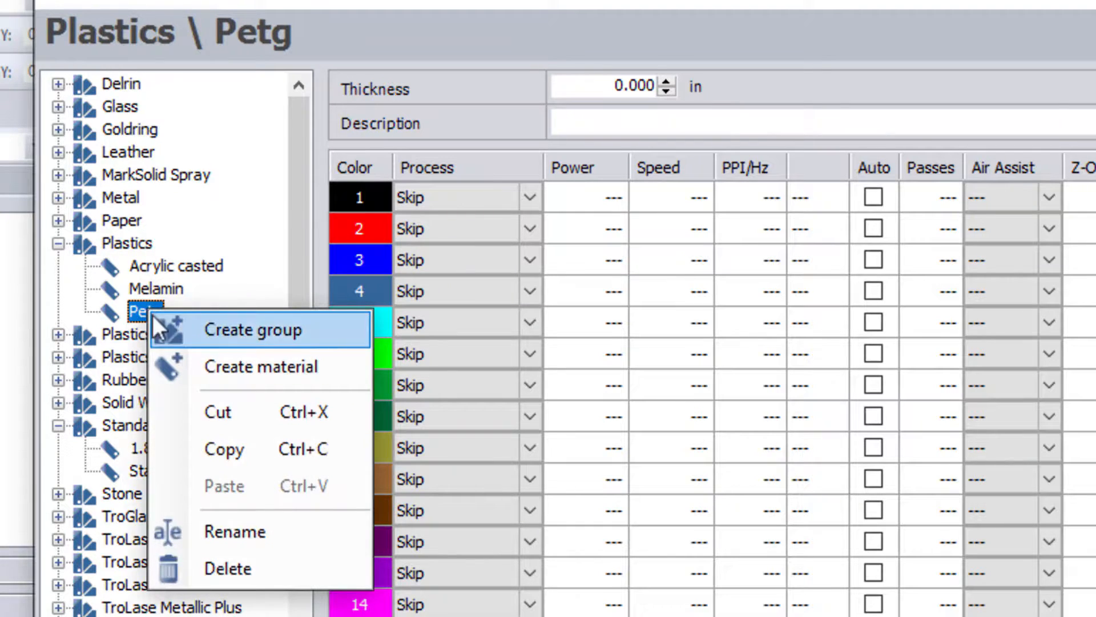
left_click(236, 543)
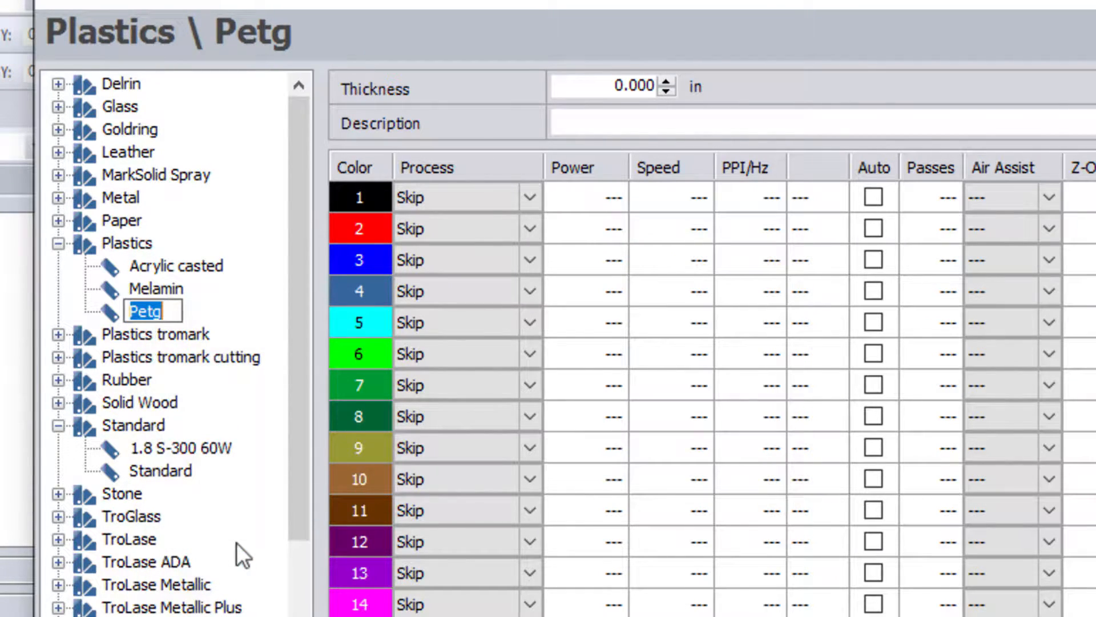
left_click(169, 313)
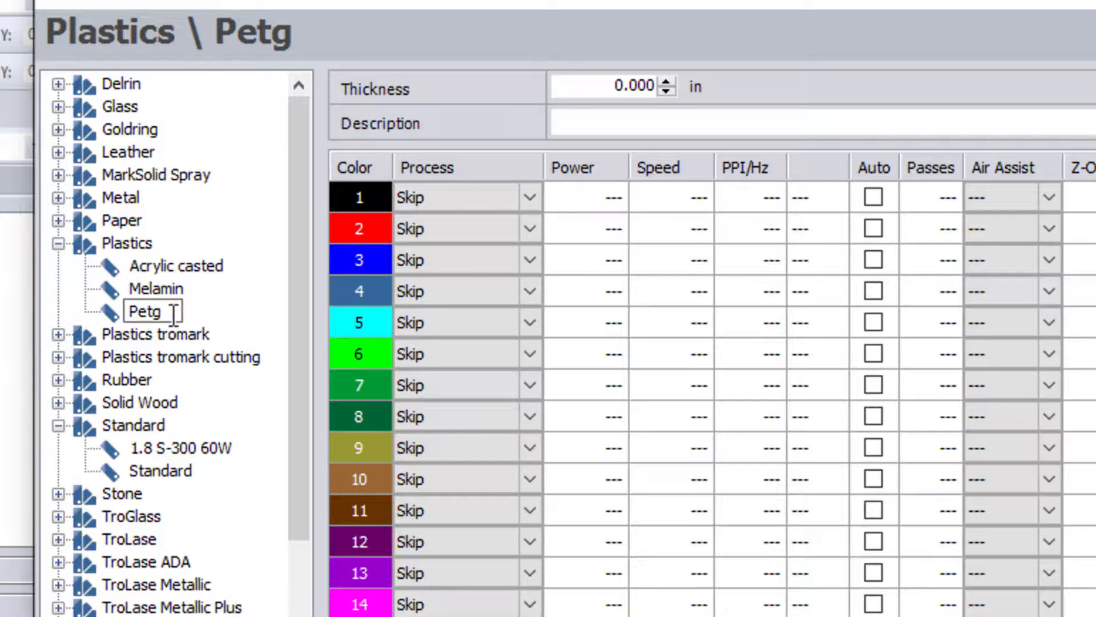
type("Plastic")
key("Return")
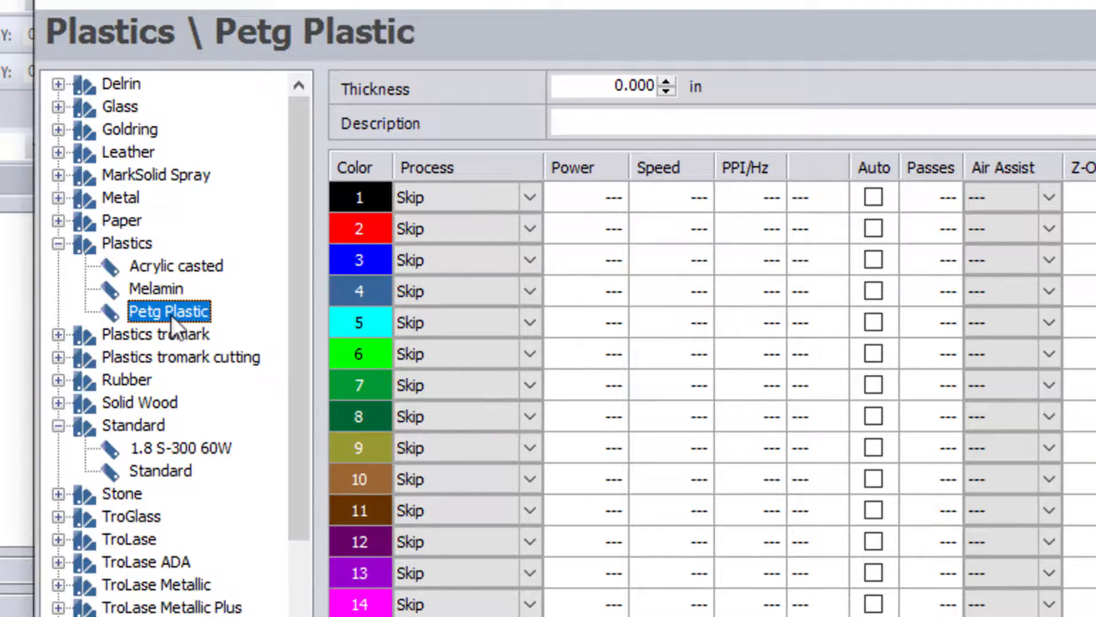
Step: Delete the Petg Plastic material and reselect the Plastics group
right_click(180, 314)
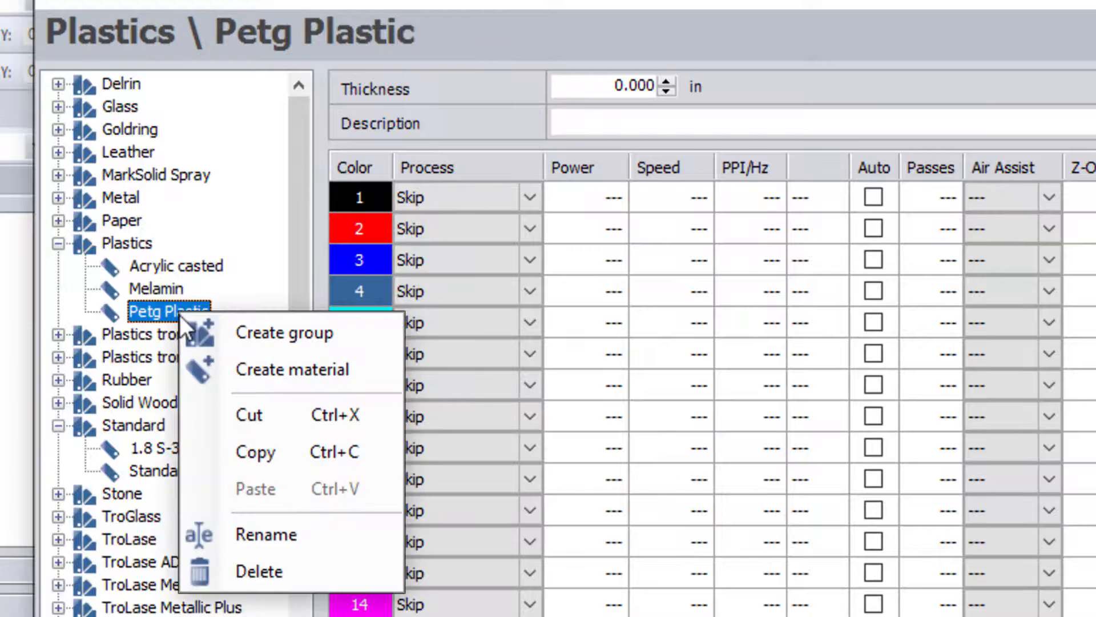
left_click(273, 569)
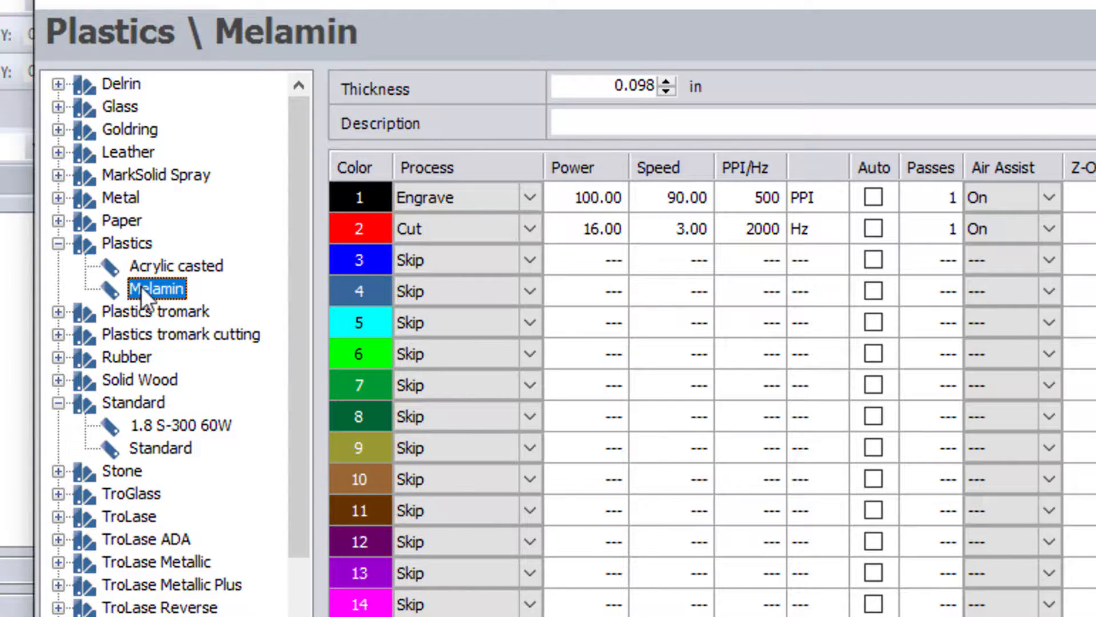
left_click(132, 242)
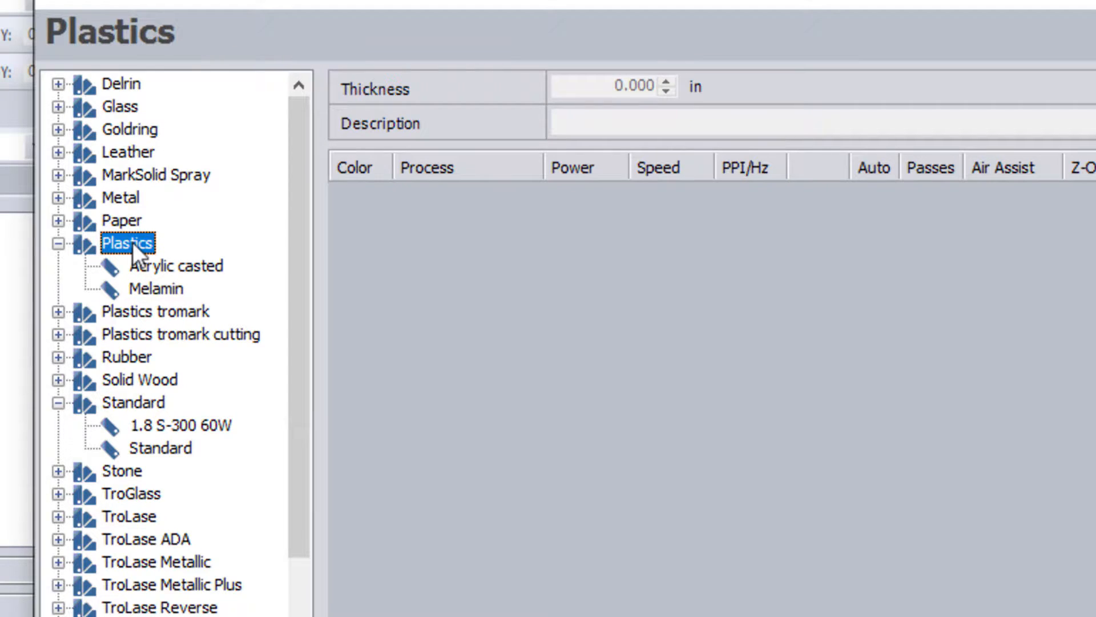
right_click(133, 242)
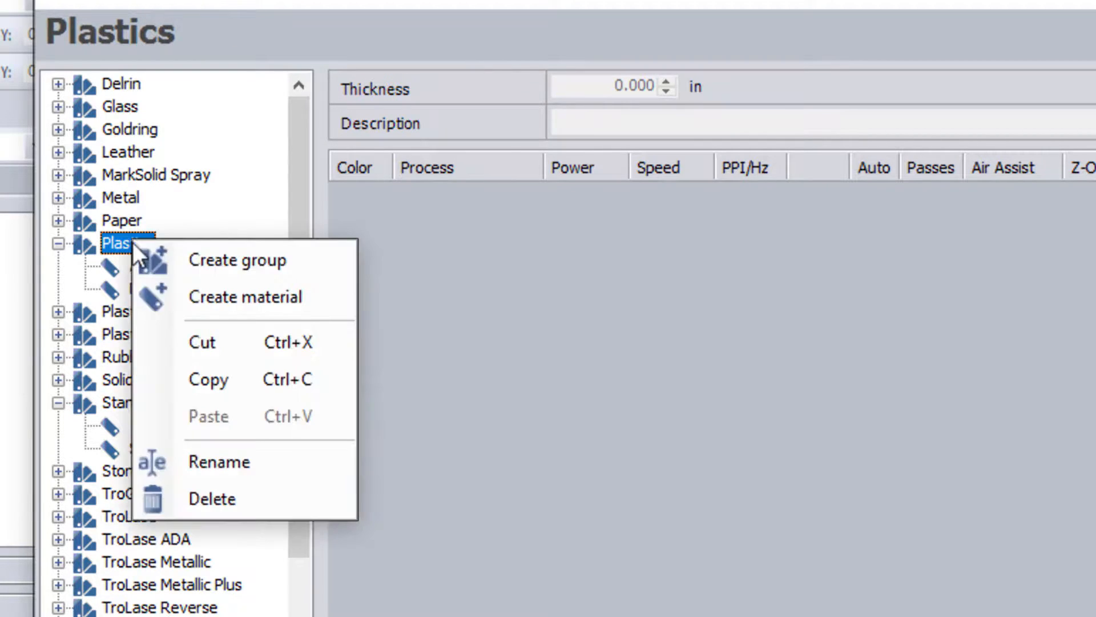
left_click(187, 265)
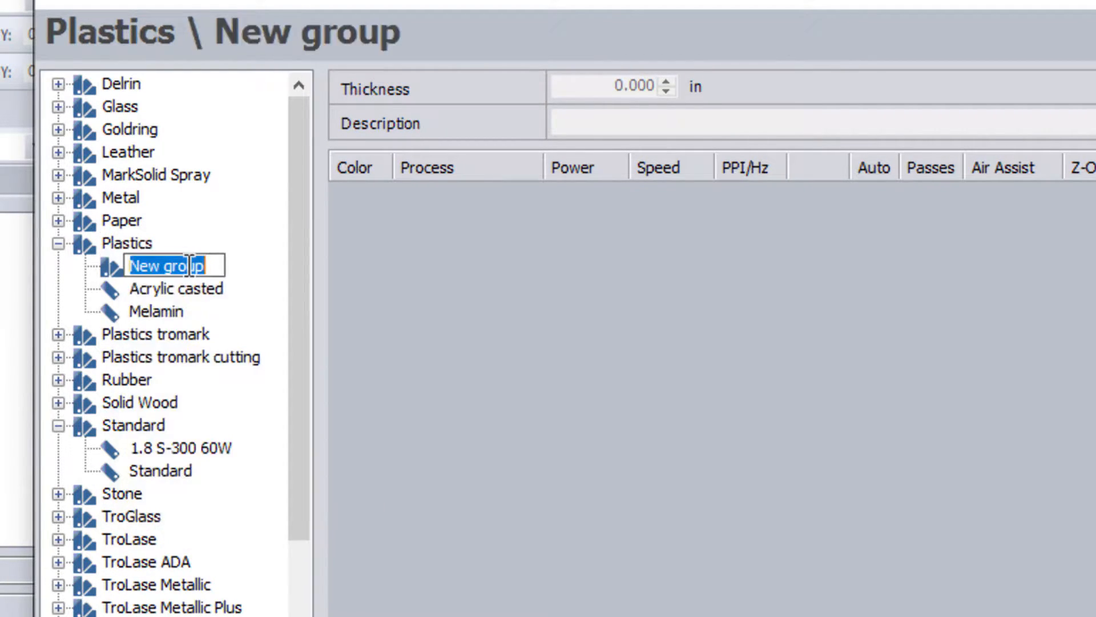
type("Acrylic")
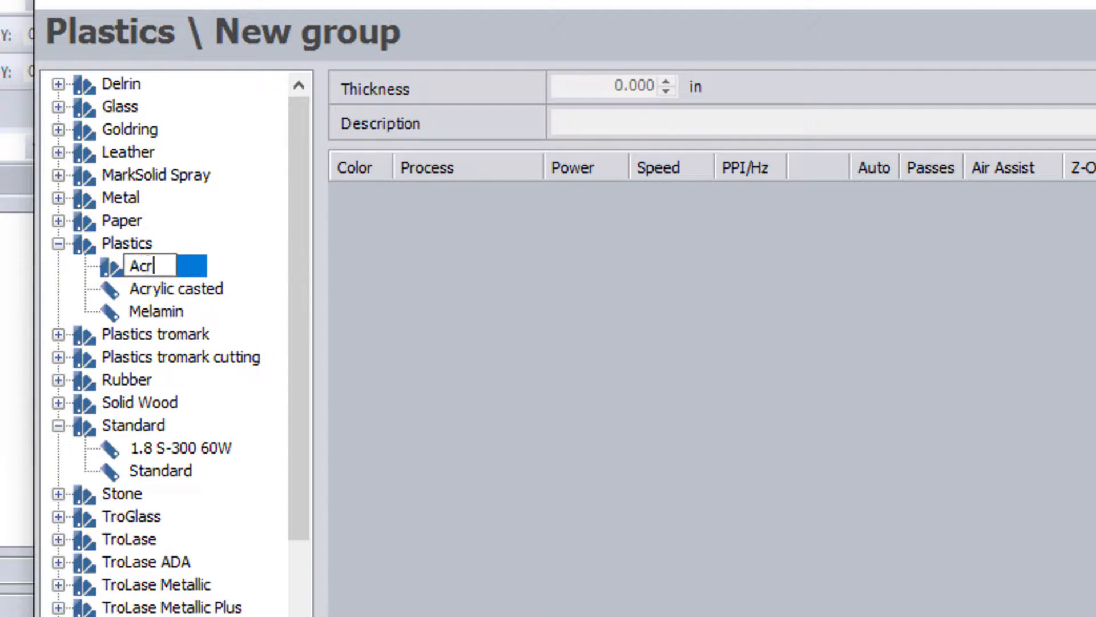
key("Return")
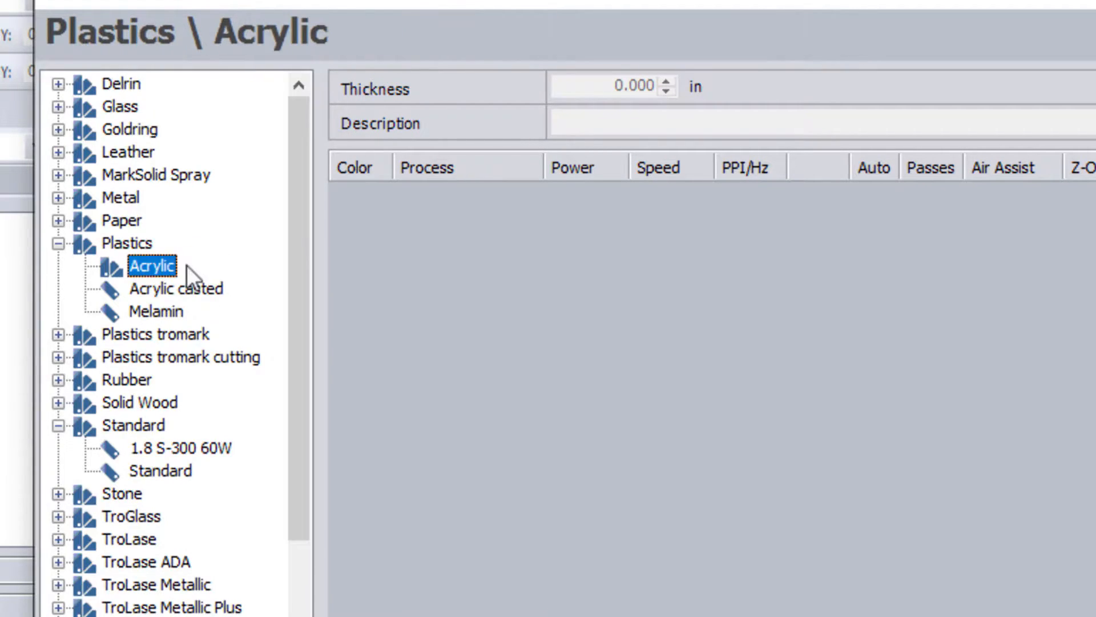
right_click(155, 266)
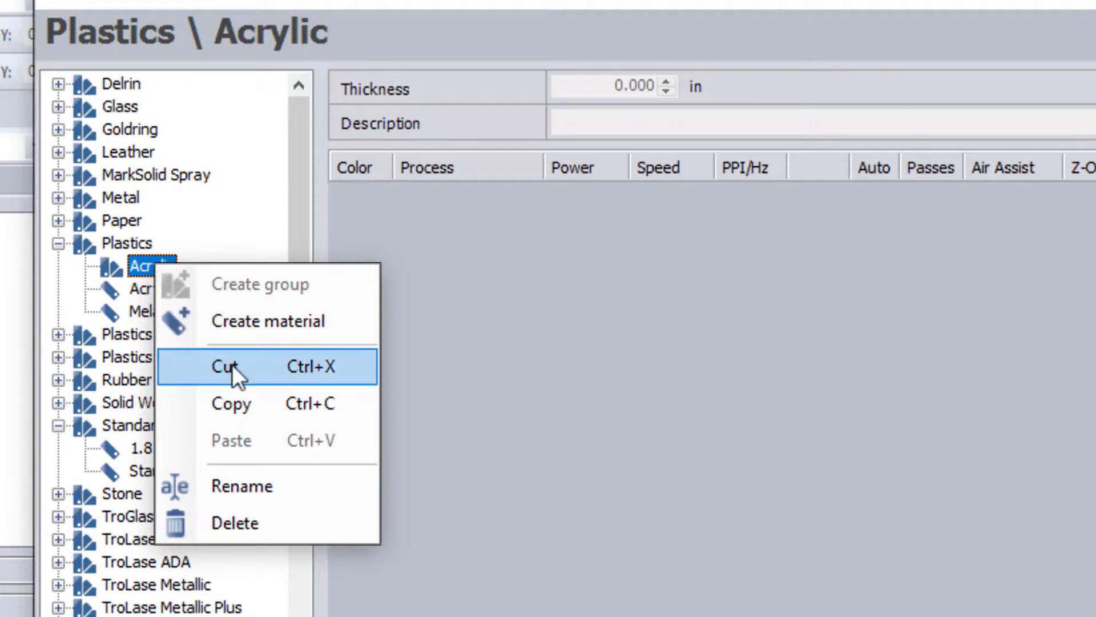
left_click(235, 328)
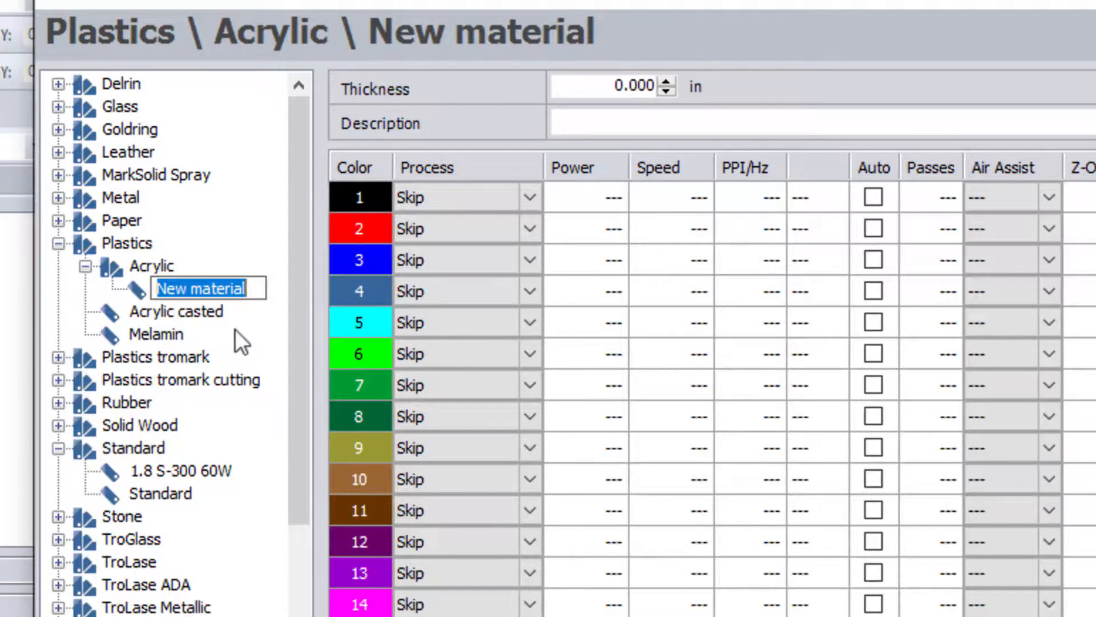
type("6mm Acrylic")
key("Return")
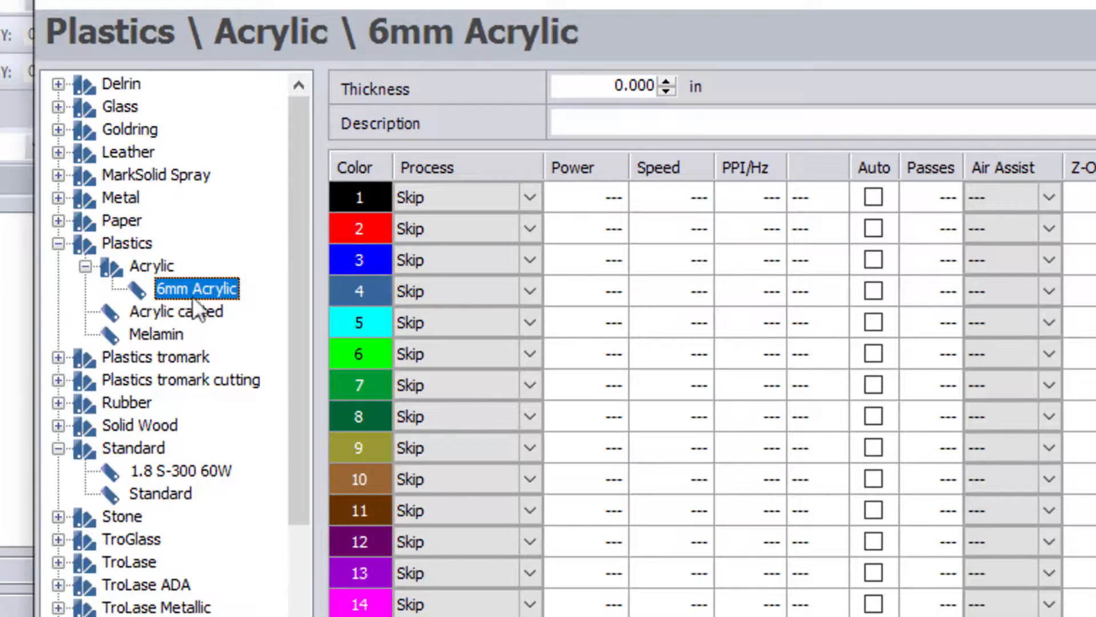
right_click(159, 273)
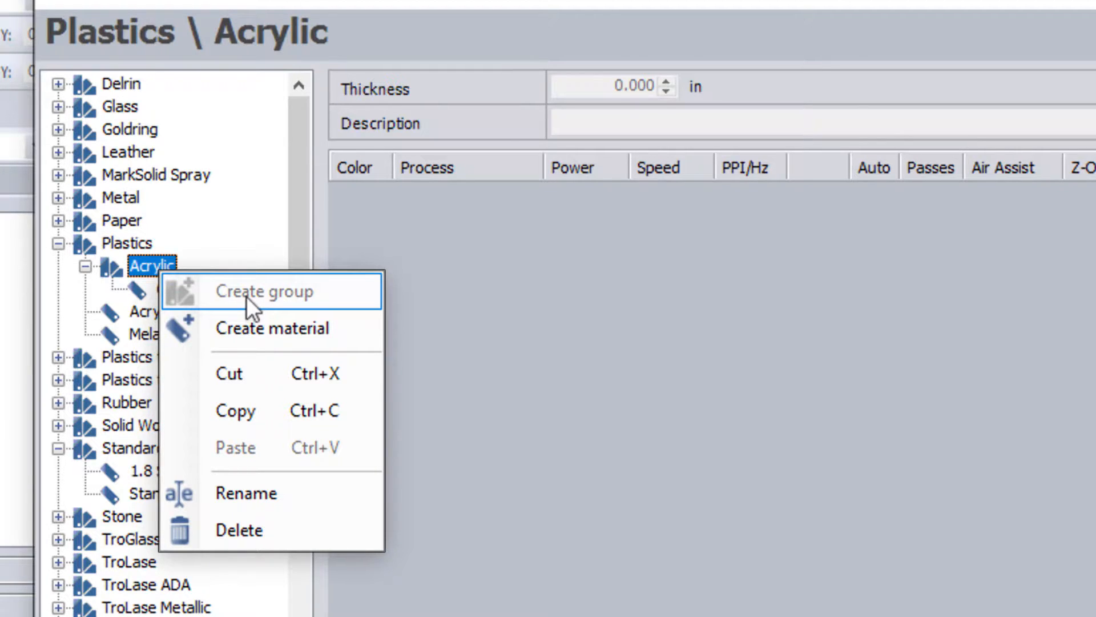
left_click(150, 261)
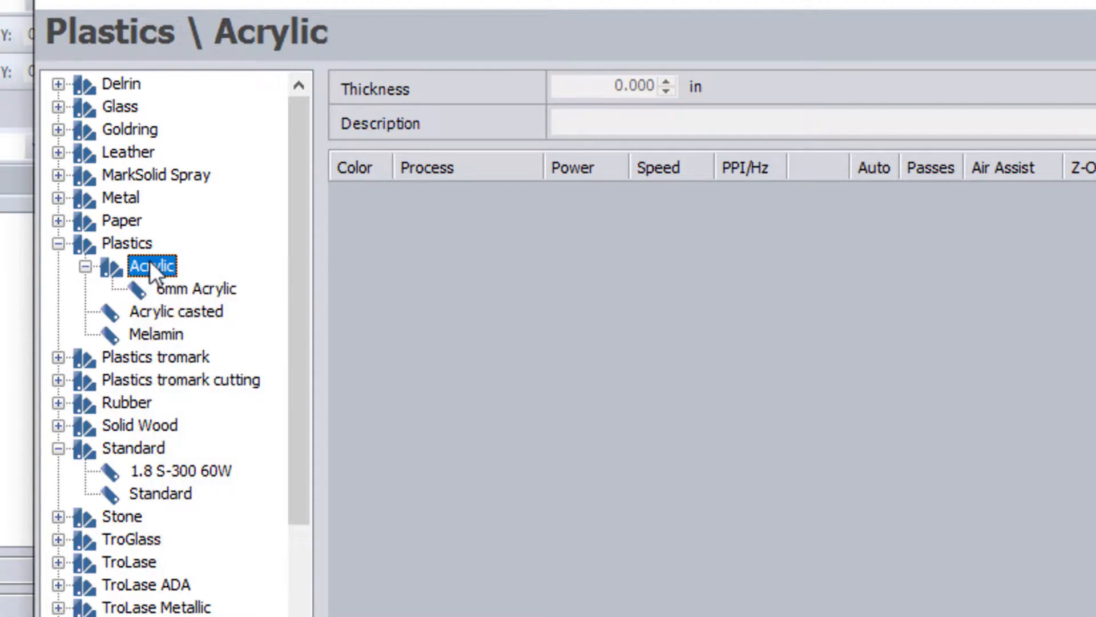
left_click(179, 285)
right_click(179, 286)
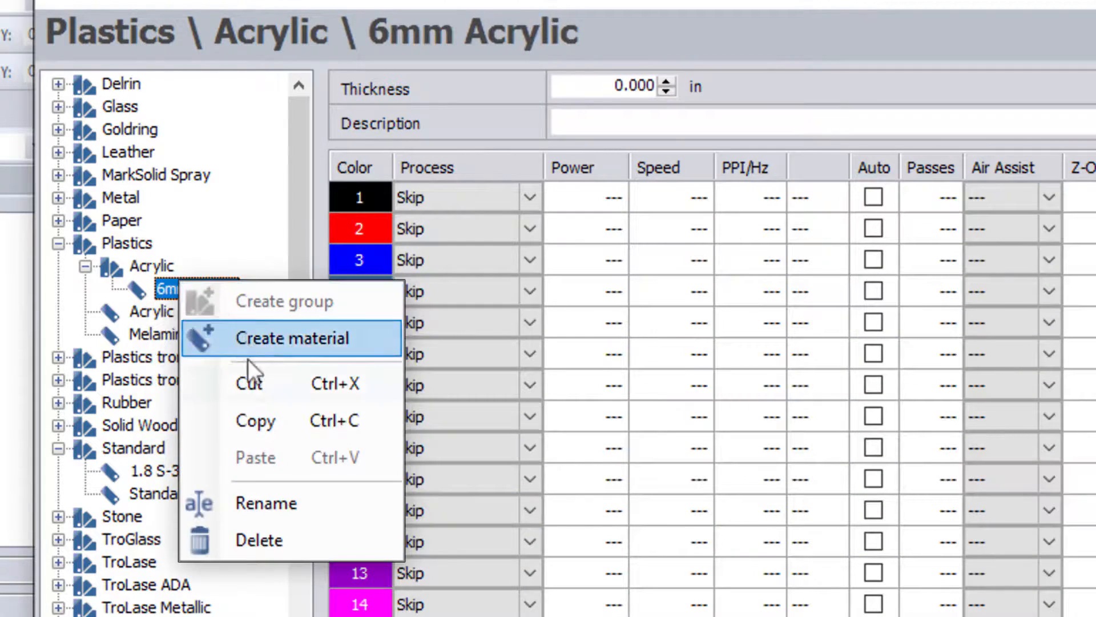
left_click(274, 542)
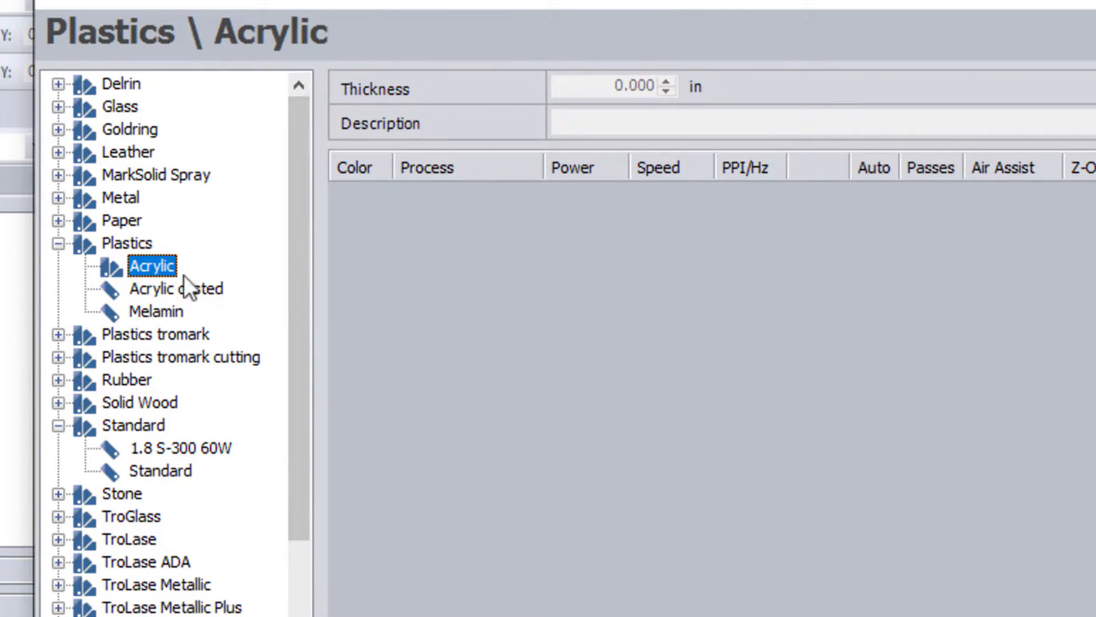
right_click(167, 266)
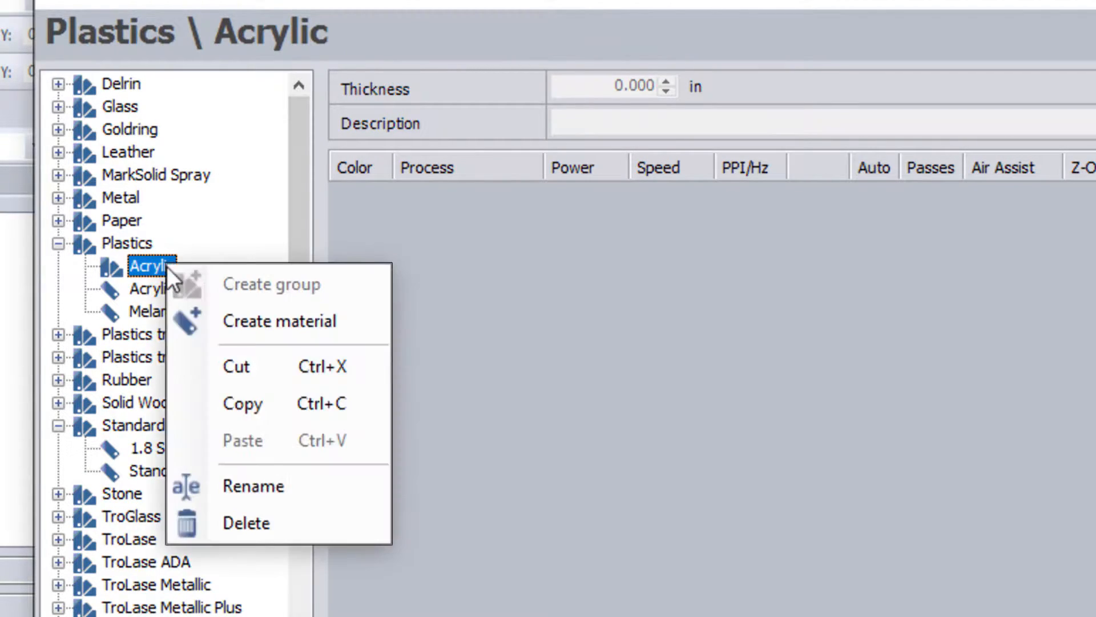
left_click(244, 520)
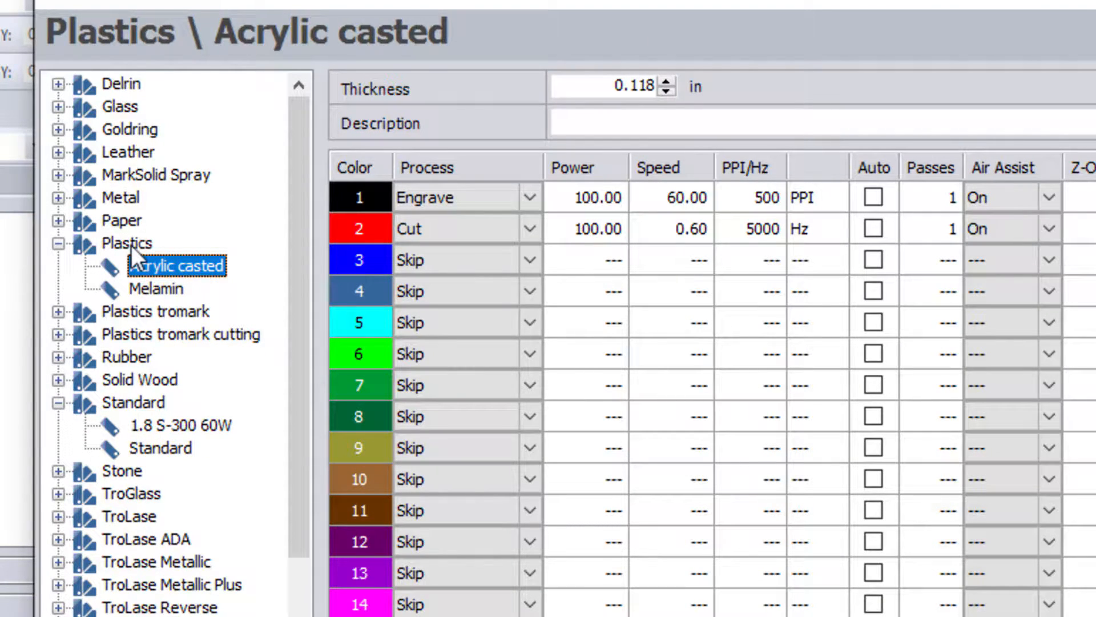
Step: Select Plastics and scroll the material tree down to the Wood group at the bottom
left_click(61, 245)
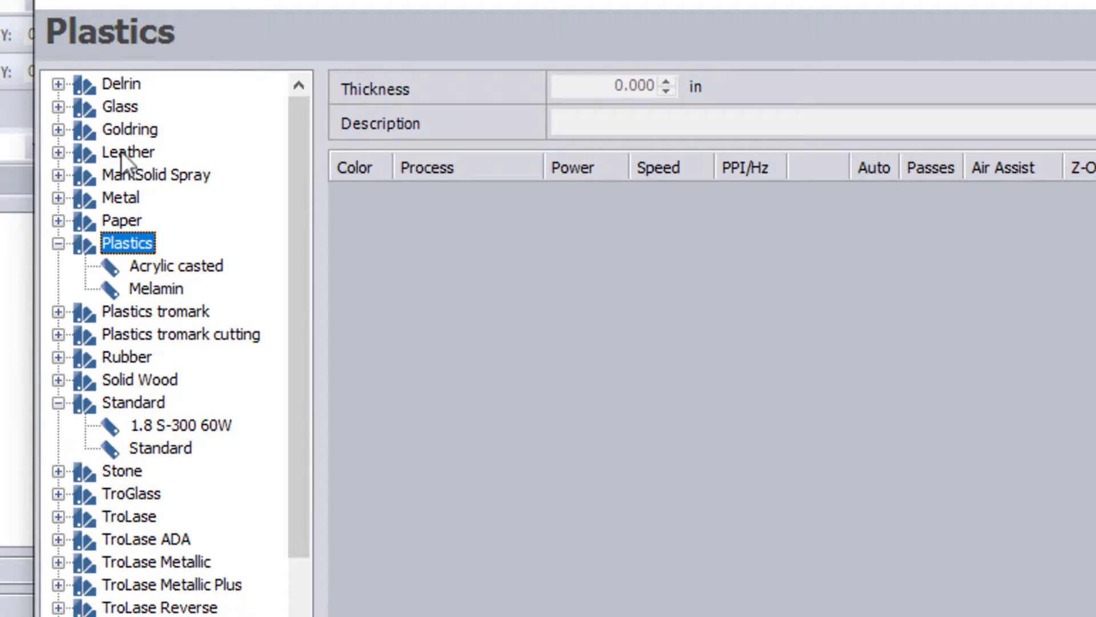
scroll(297, 601, "down", 1)
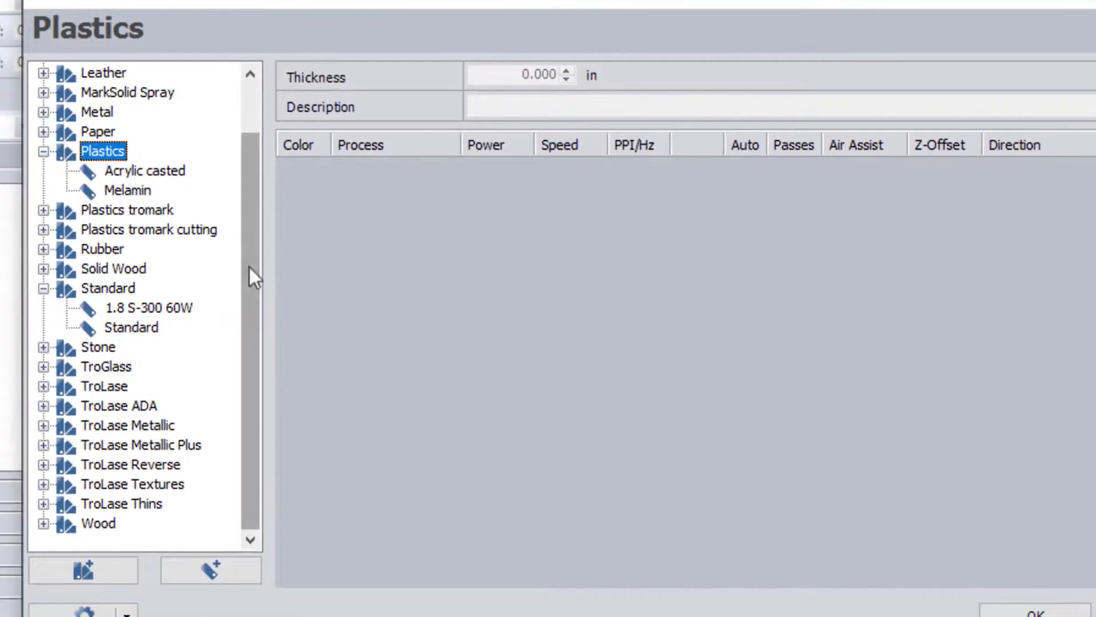
left_click(251, 108)
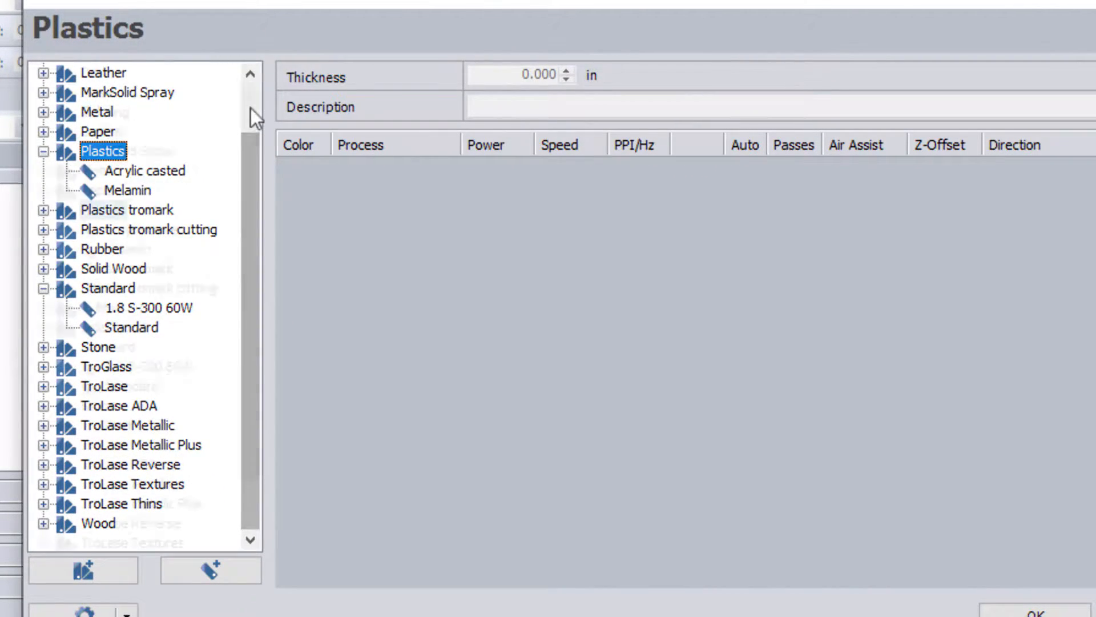
left_click(246, 506)
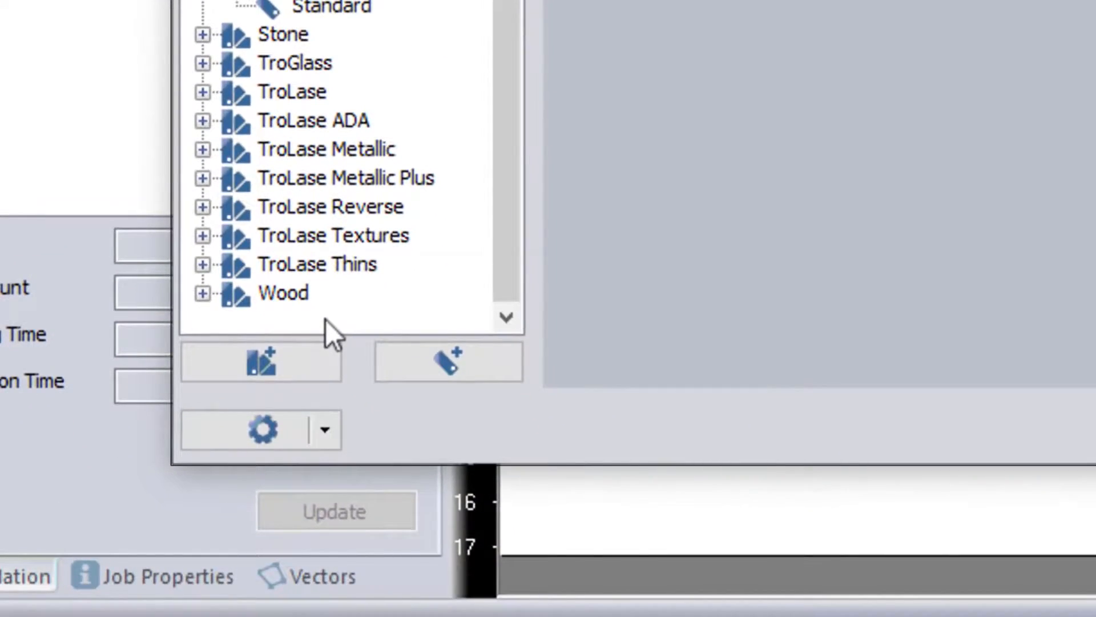
Step: Create a new top-level material group named Acylic
right_click(352, 533)
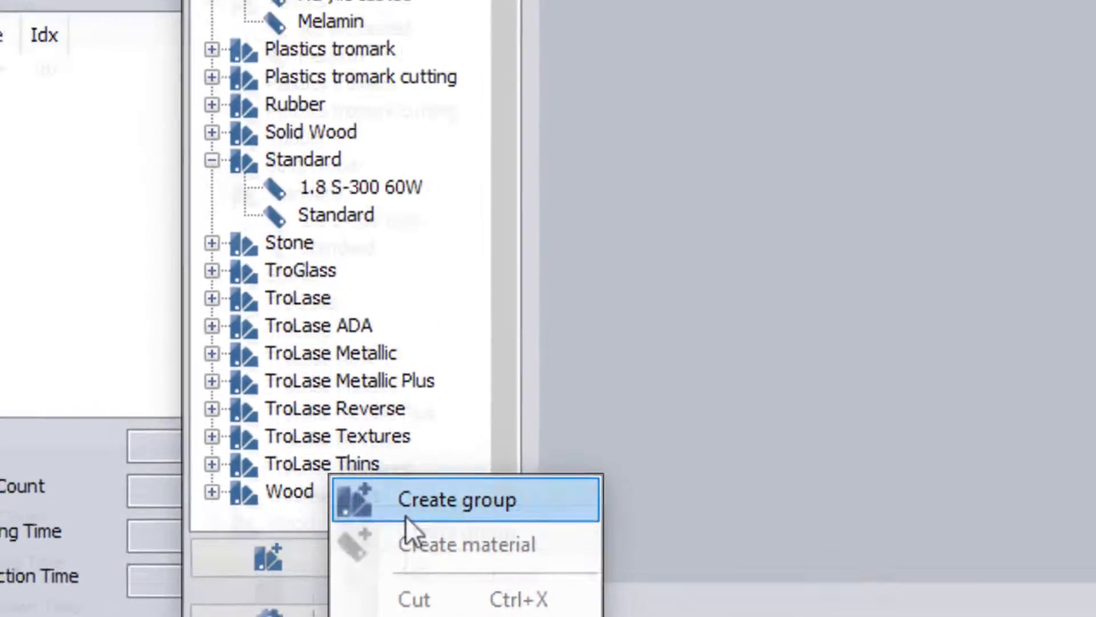
left_click(343, 302)
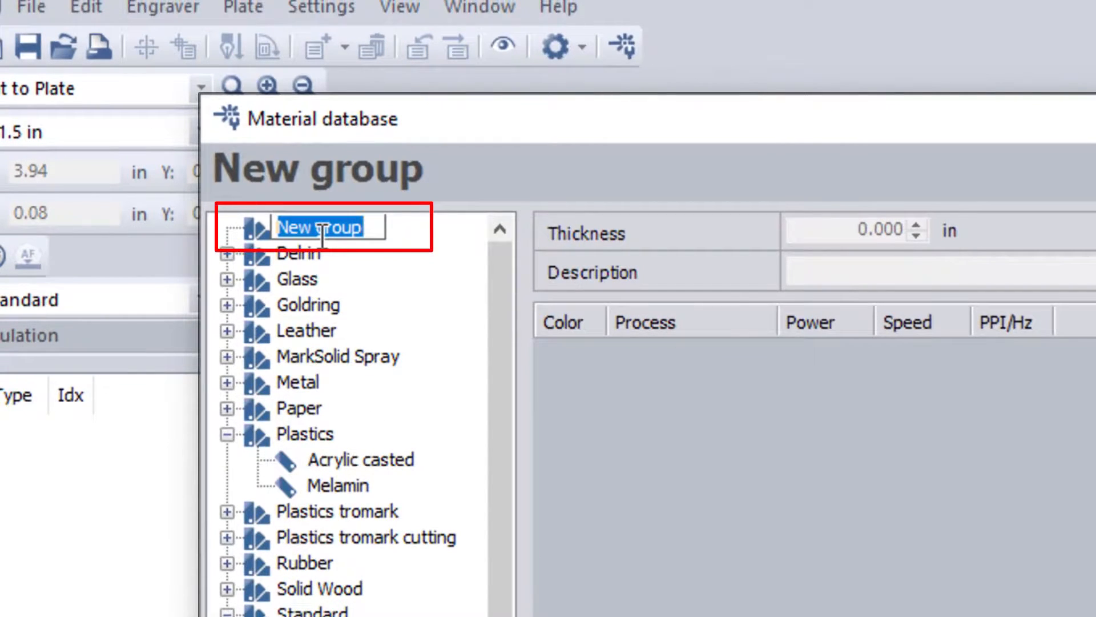
type("A")
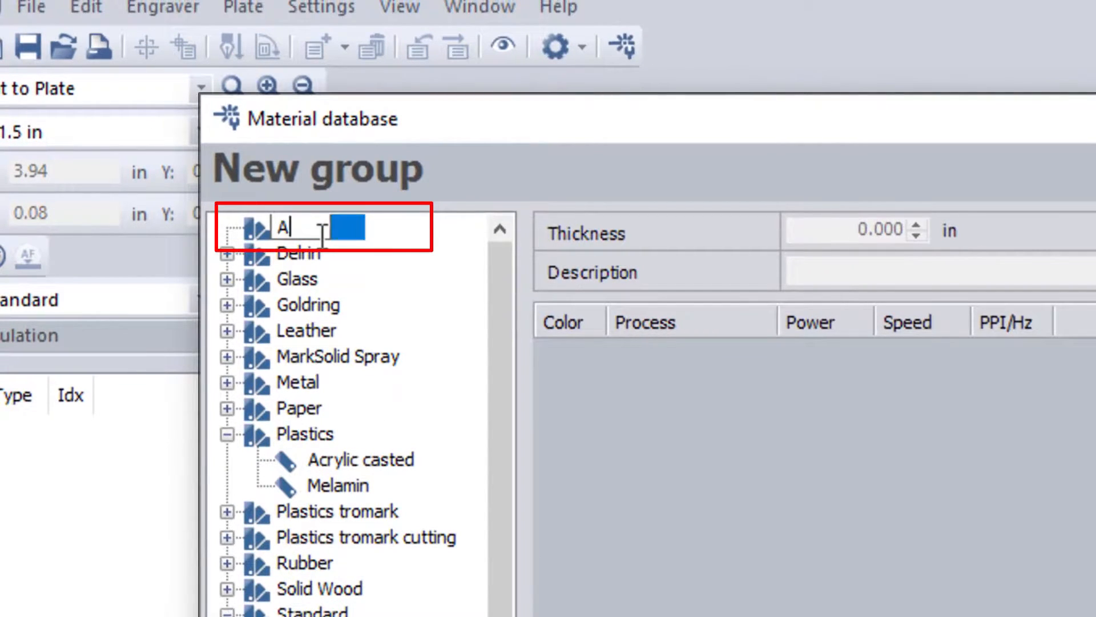
type("cylic")
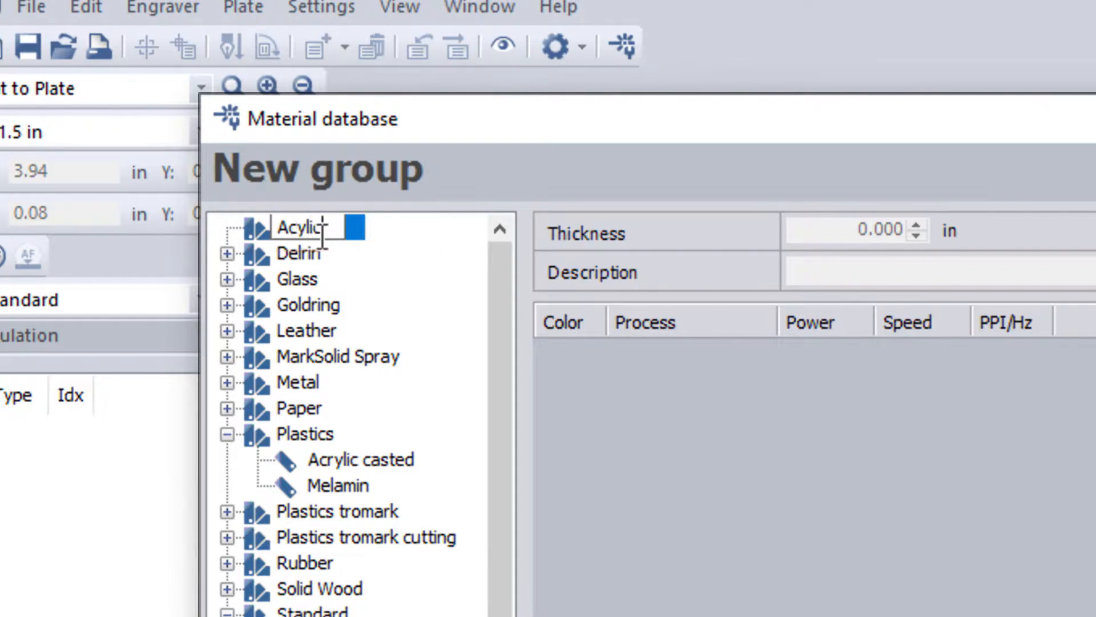
key("Return")
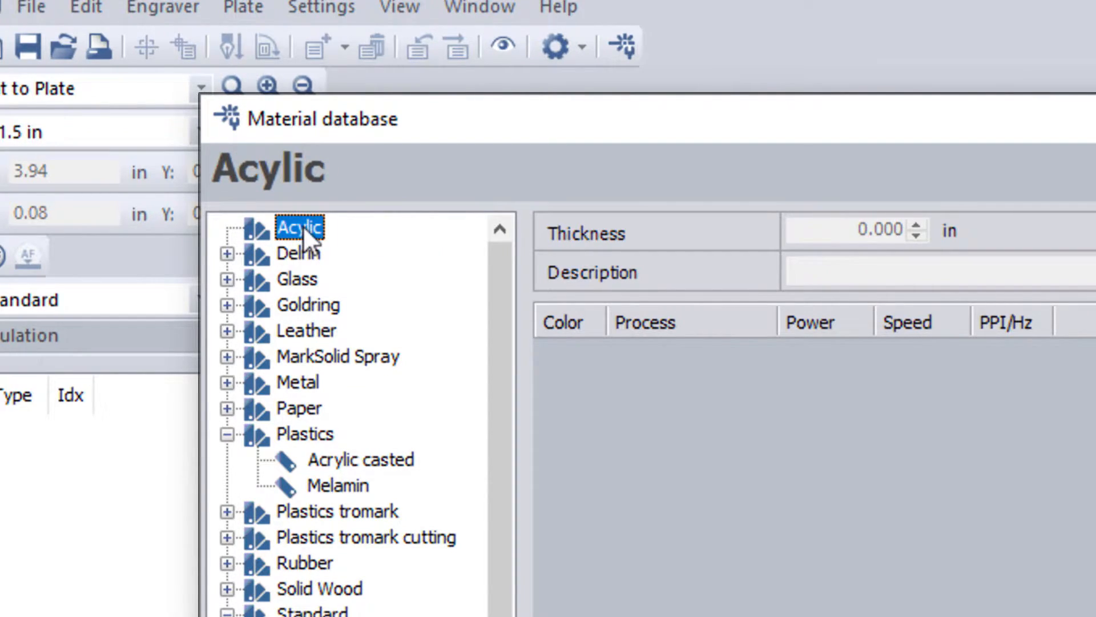
Step: Add a material named '6mm Acrylic' inside the Acylic group
right_click(303, 225)
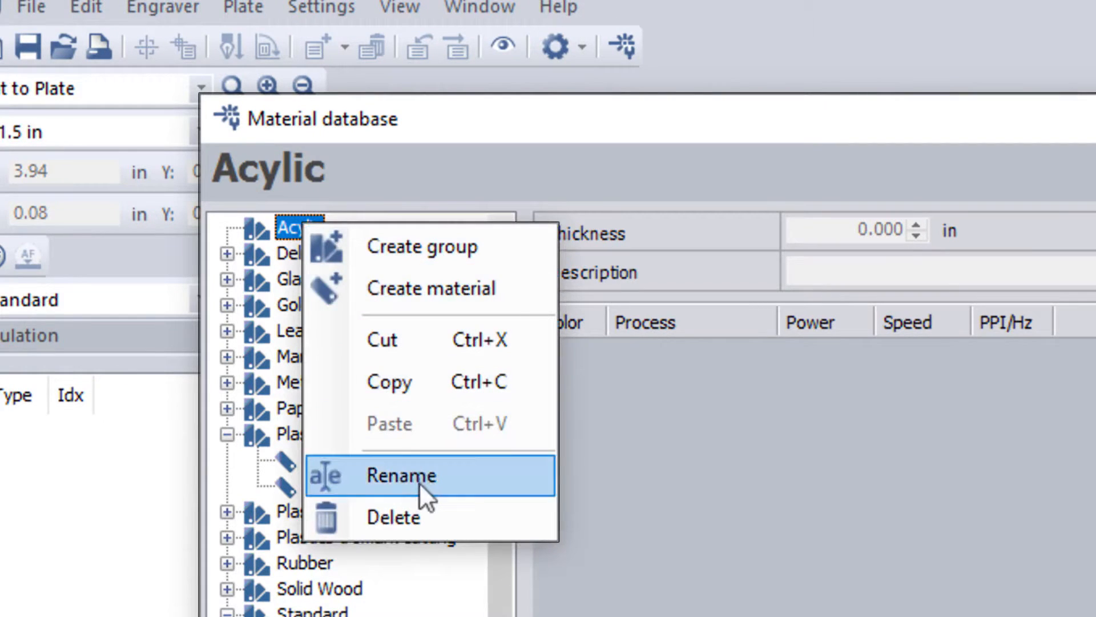
left_click(410, 288)
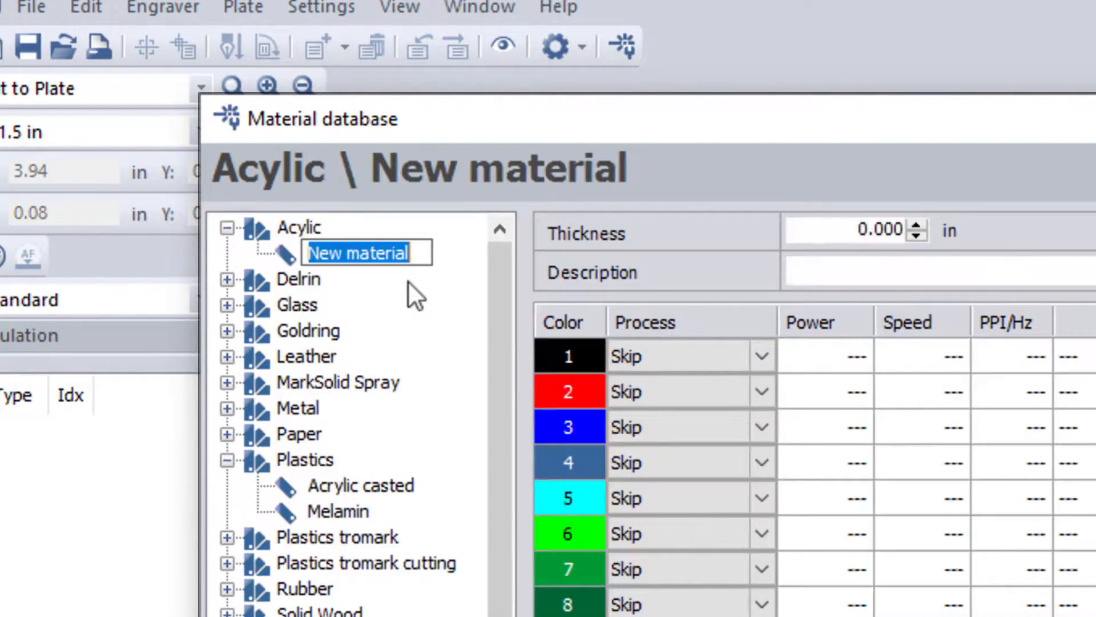
type("6")
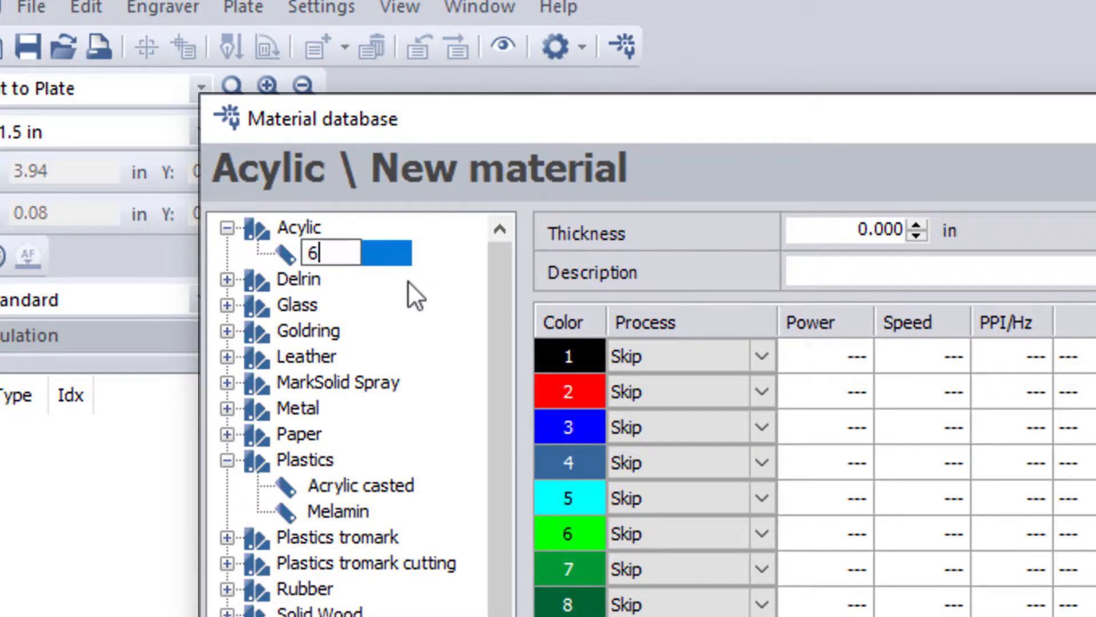
type("mm Acrylic")
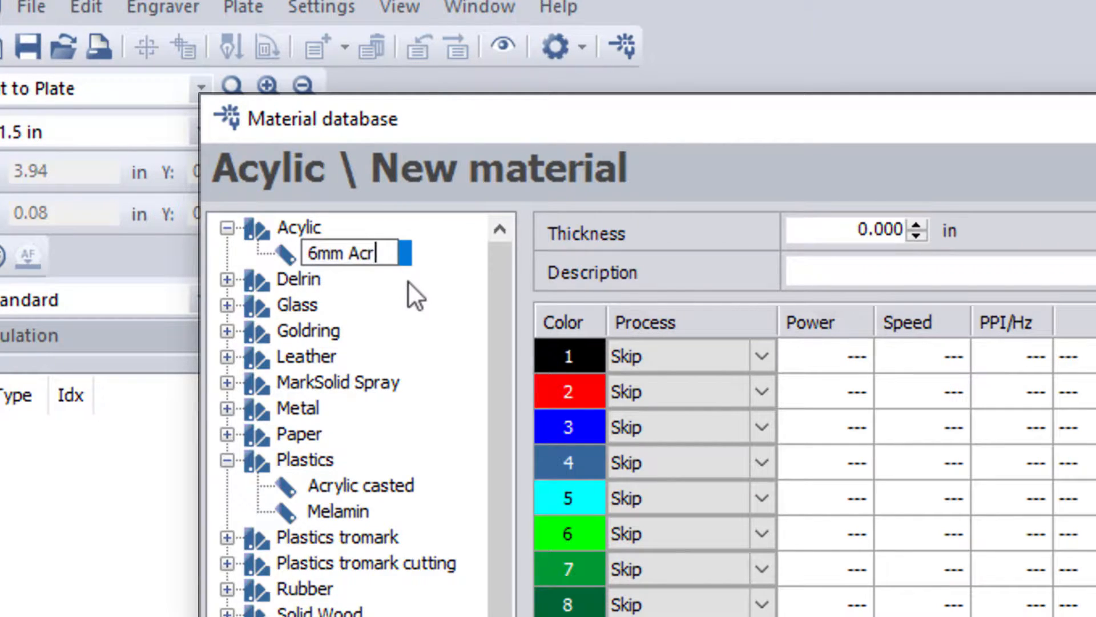
key("Return")
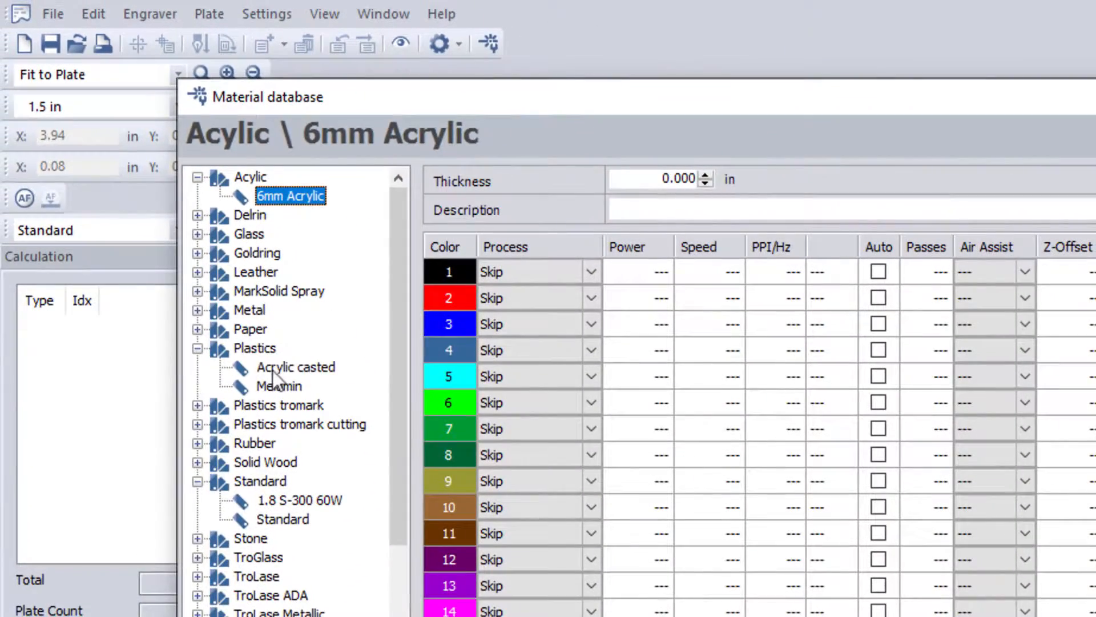
Step: Delete the Acrylic casted material, then review the Plastics and Acylic groups
left_click(272, 370)
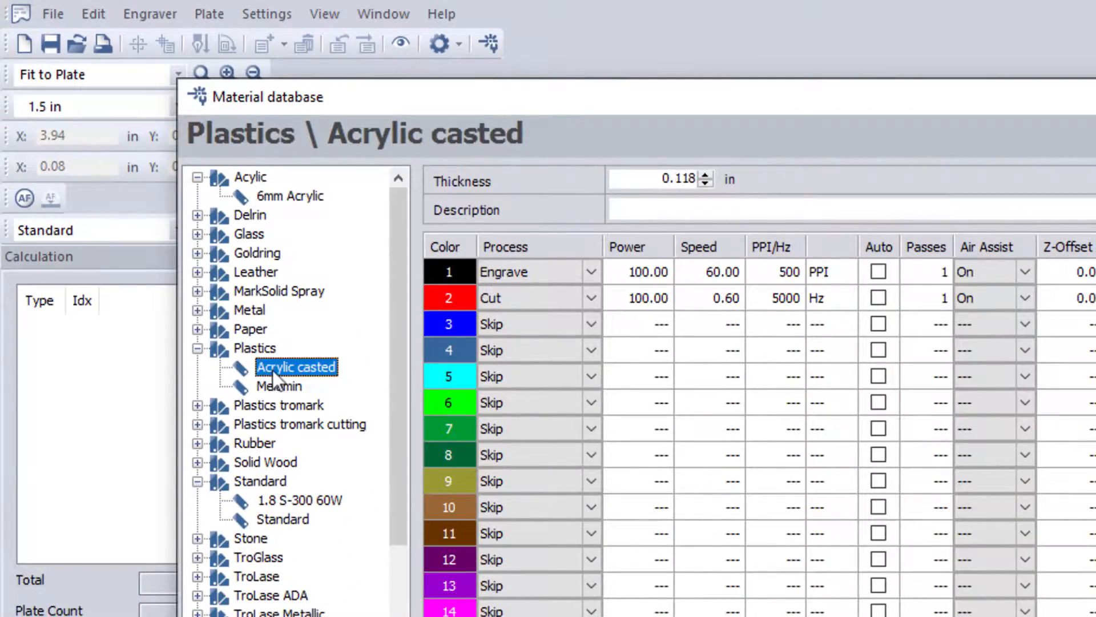
right_click(272, 370)
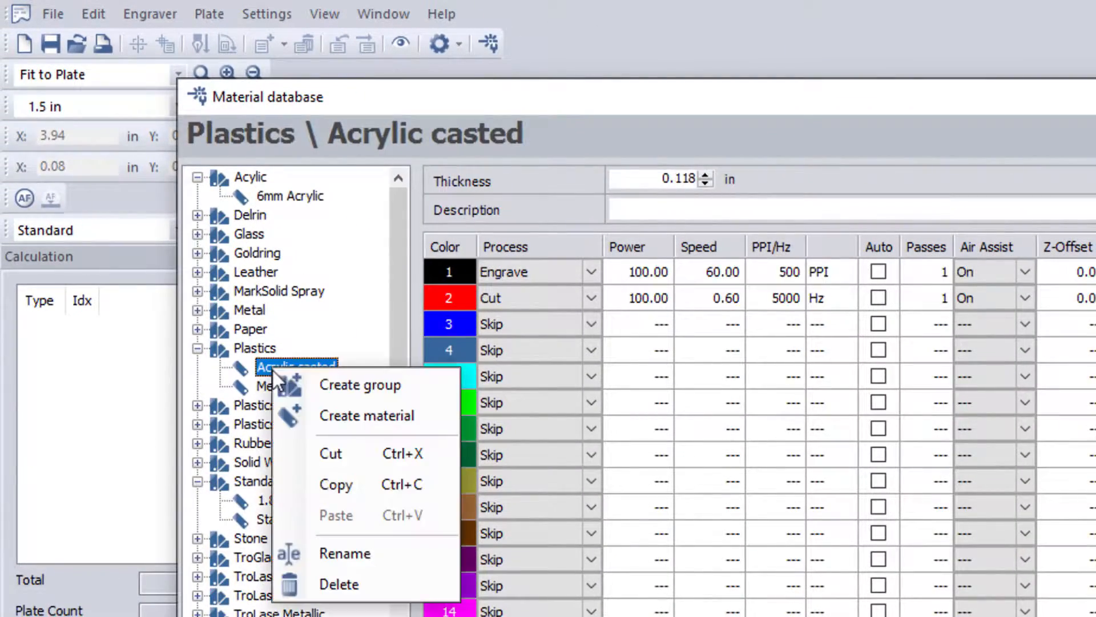
left_click(346, 585)
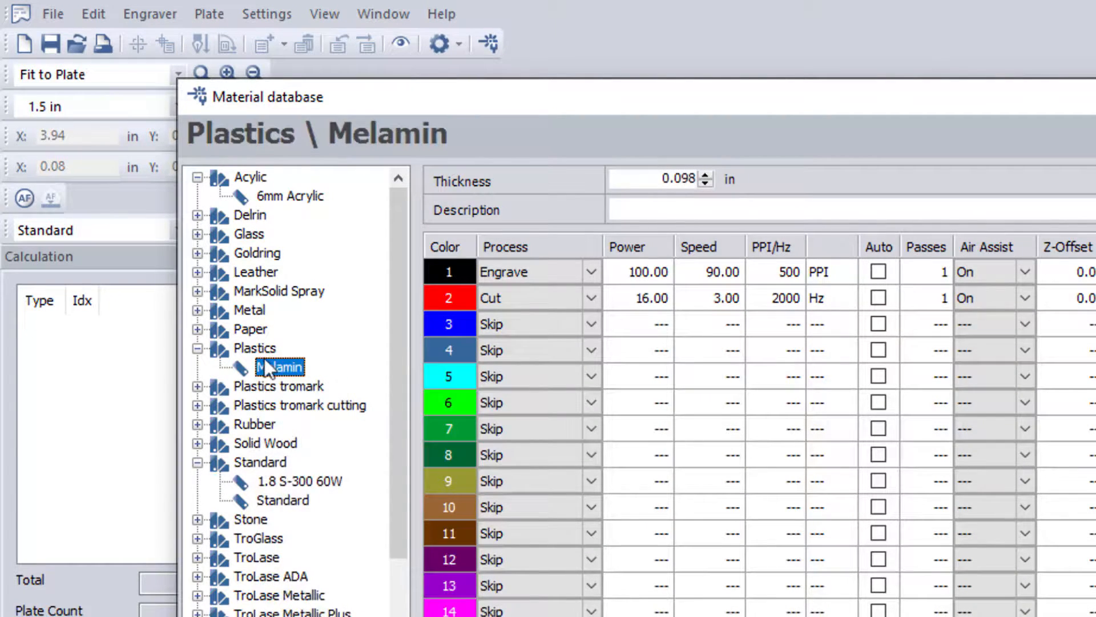
left_click(258, 348)
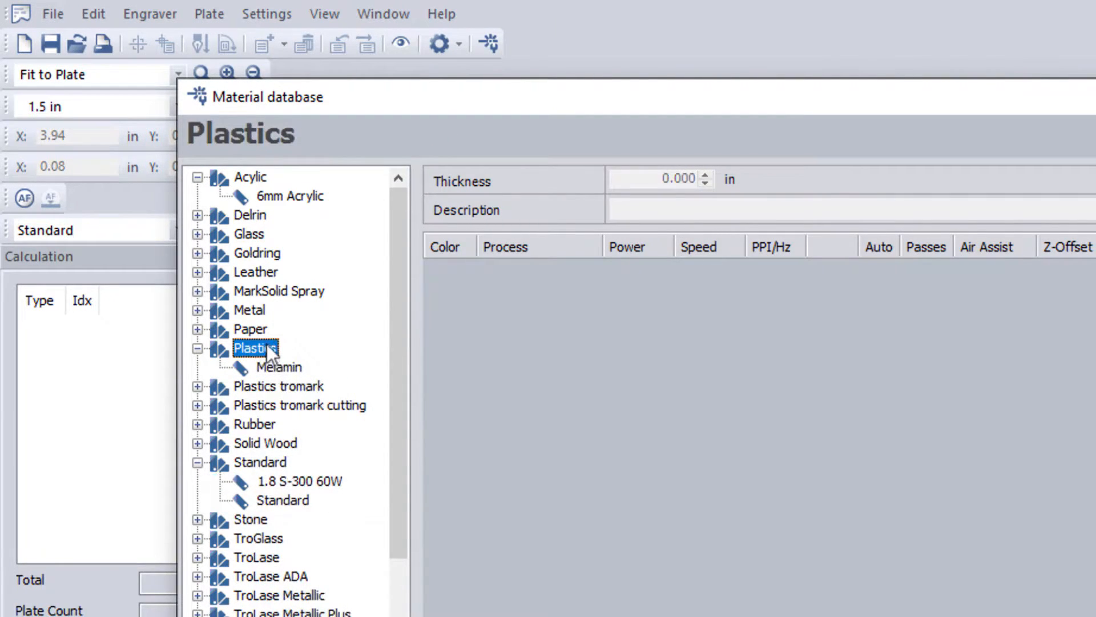
left_click(250, 181)
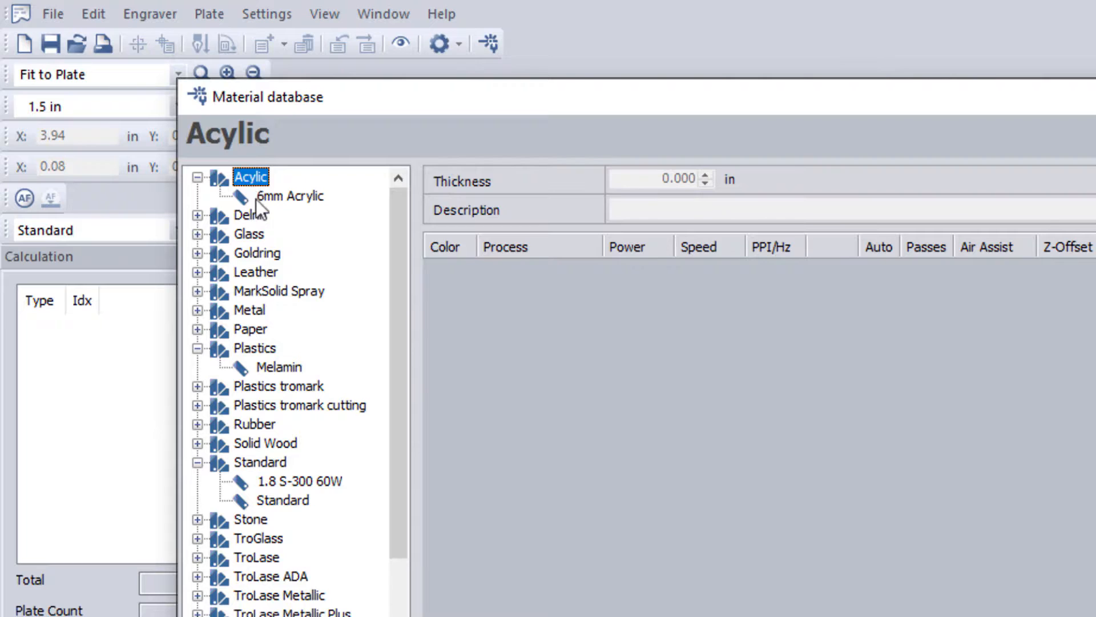
Step: Create a new material group named 'cst' inside the Acylic group
left_click(257, 197)
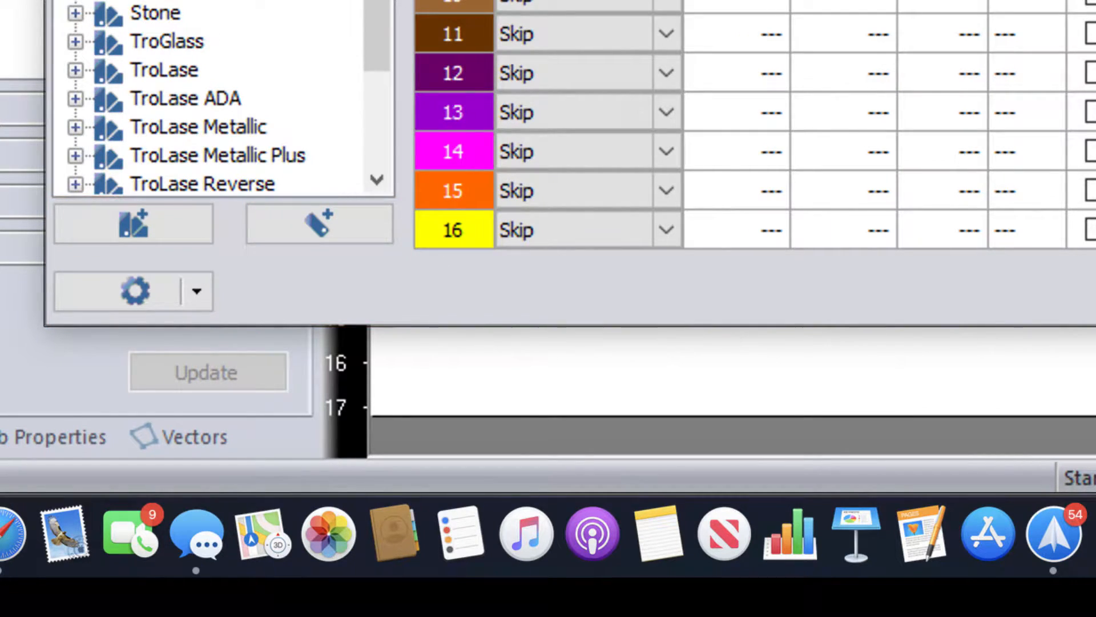
left_click(212, 1)
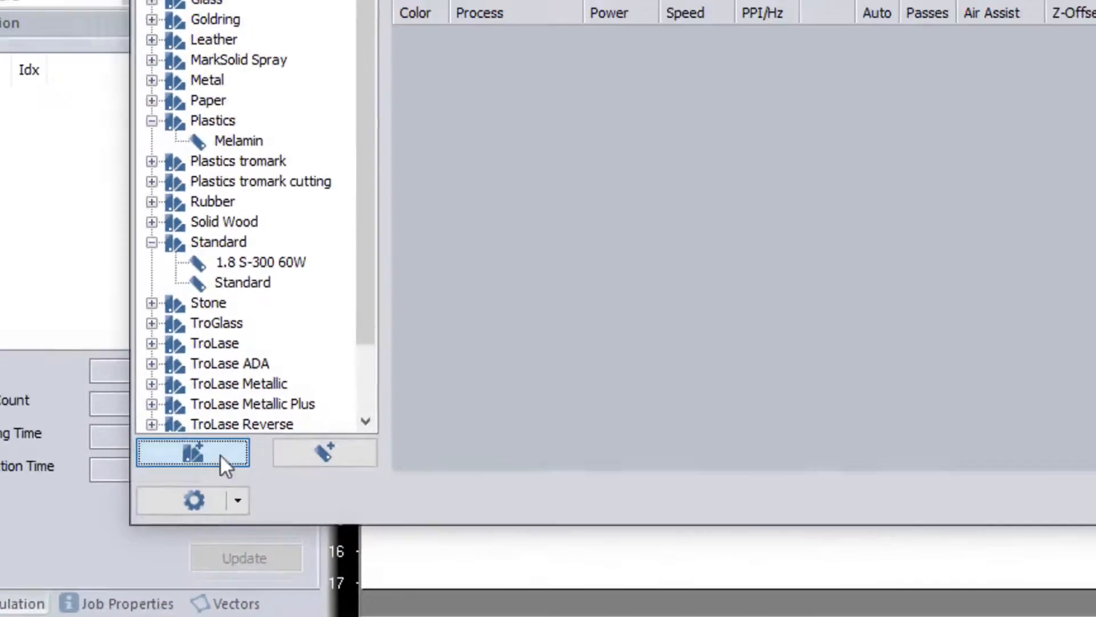
left_click(176, 245)
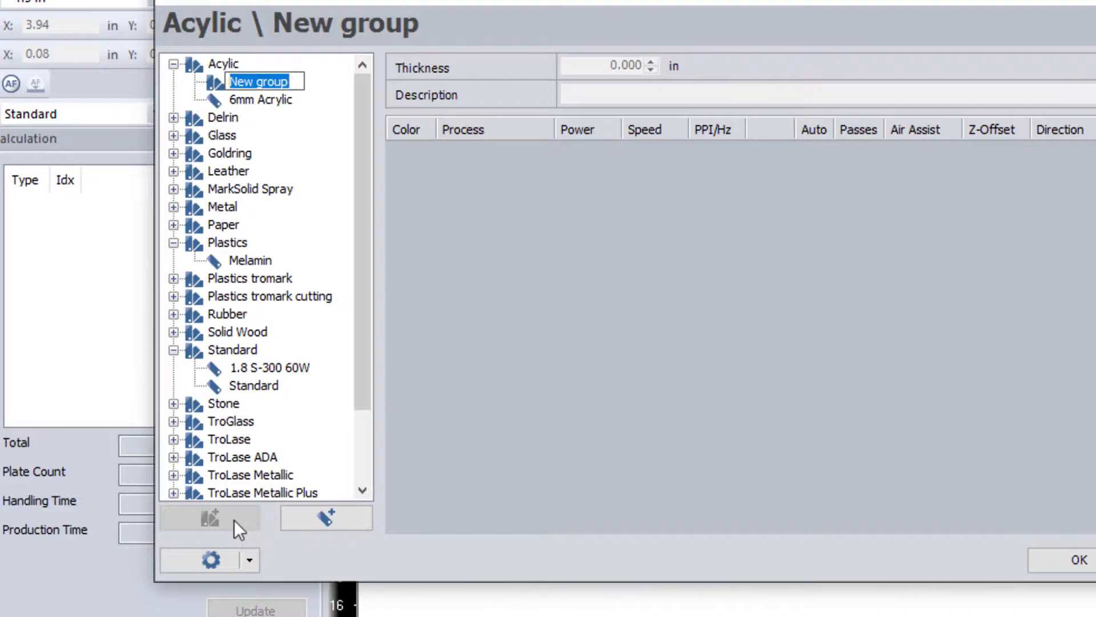
type("t")
key("Return")
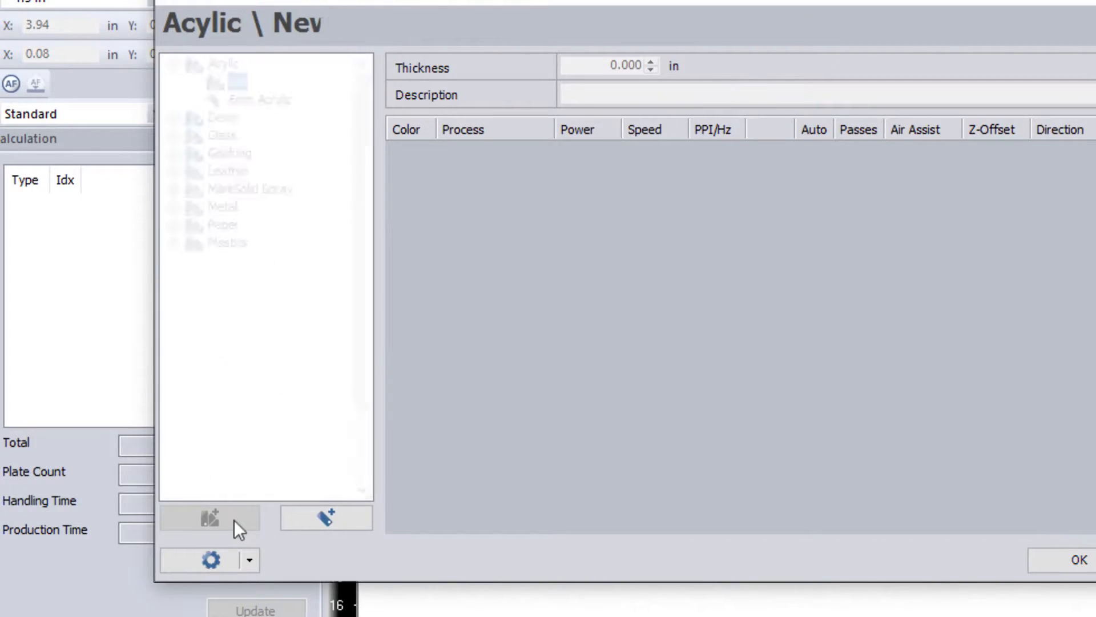
Step: Add a new material named '3mm' inside the cst group
left_click(322, 521)
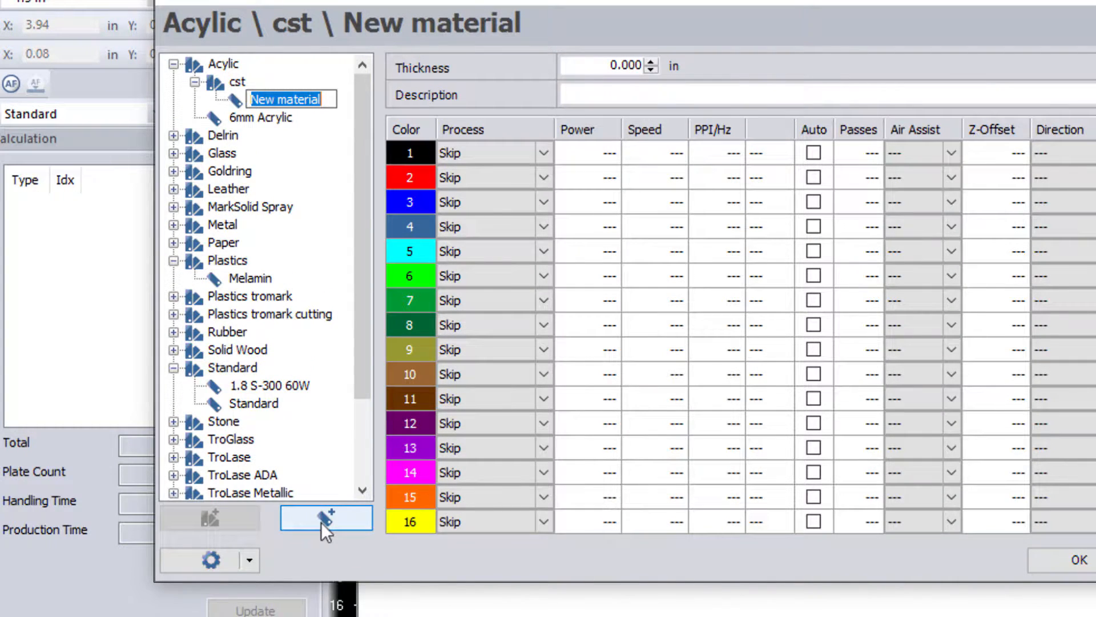
type("3mm")
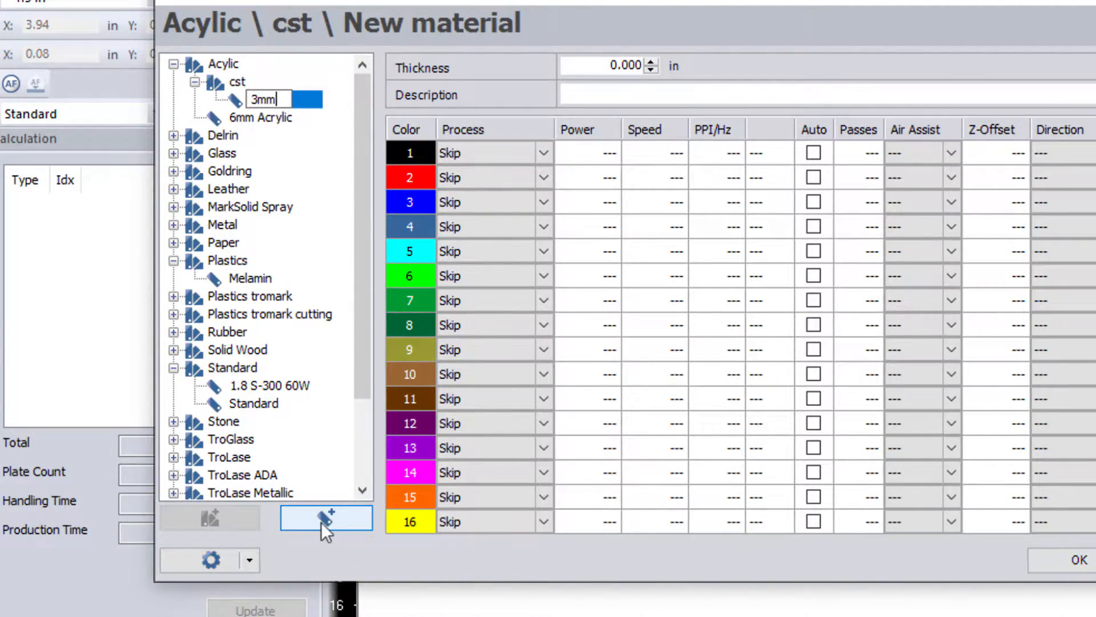
key("Return")
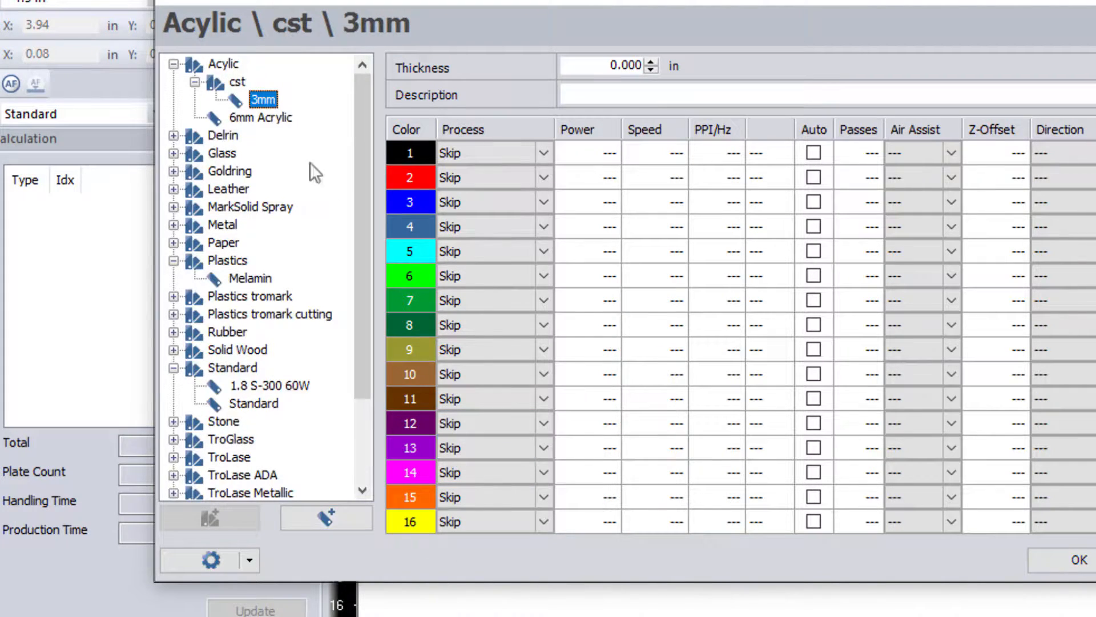
Step: Rename the cst group to 'cast'
right_click(239, 86)
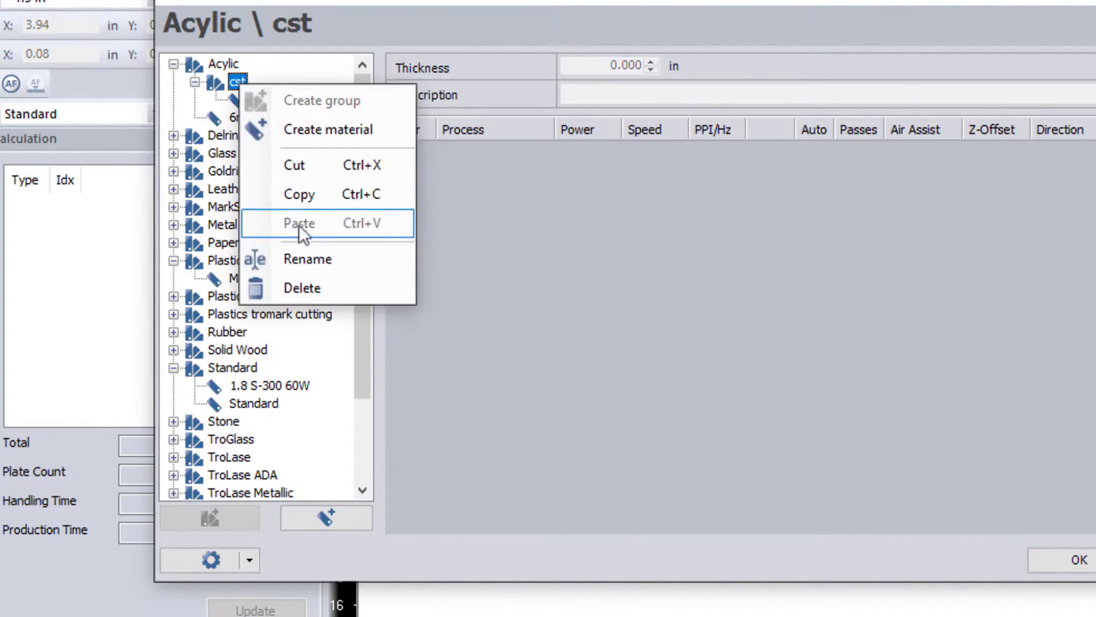
left_click(307, 259)
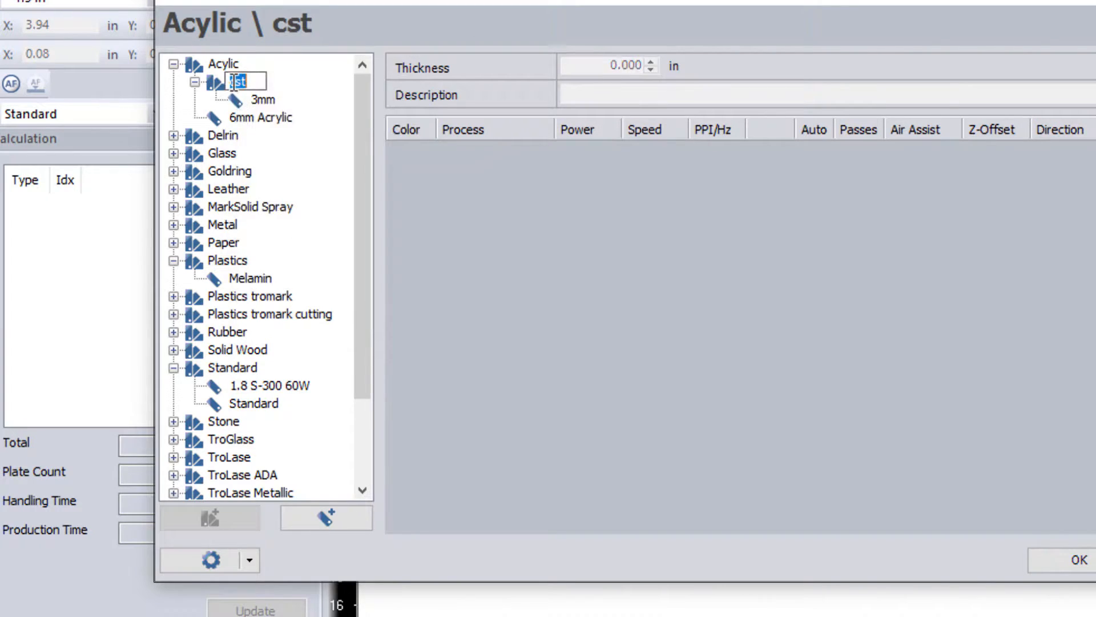
left_click(237, 83)
type("a")
key("Return")
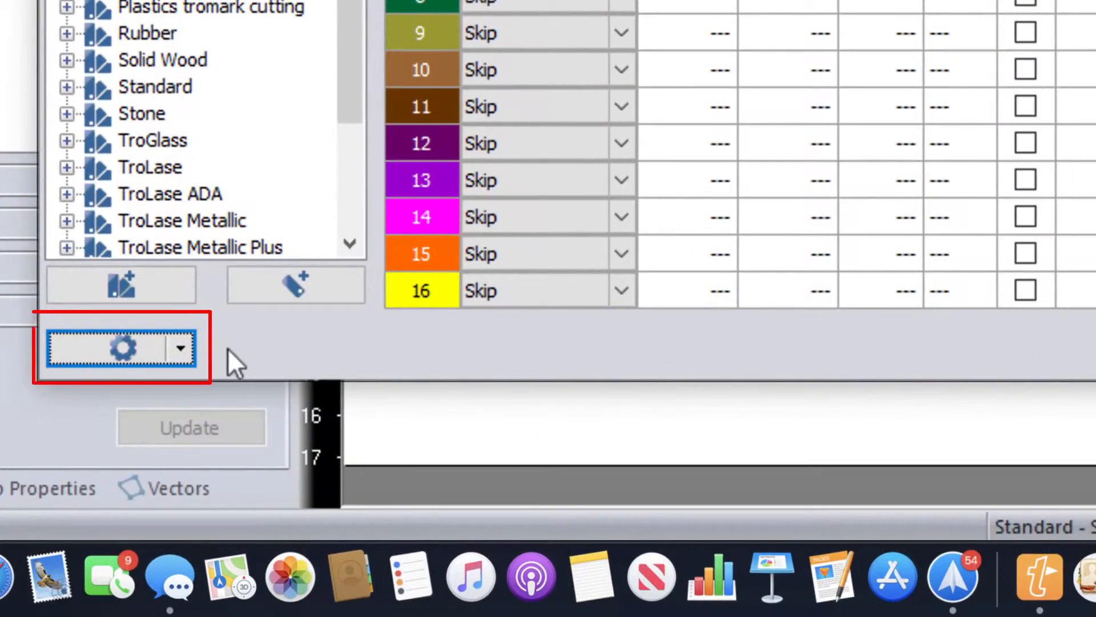
Step: Export all materials as 'All Materials', replacing the existing file in Documents
left_click(181, 349)
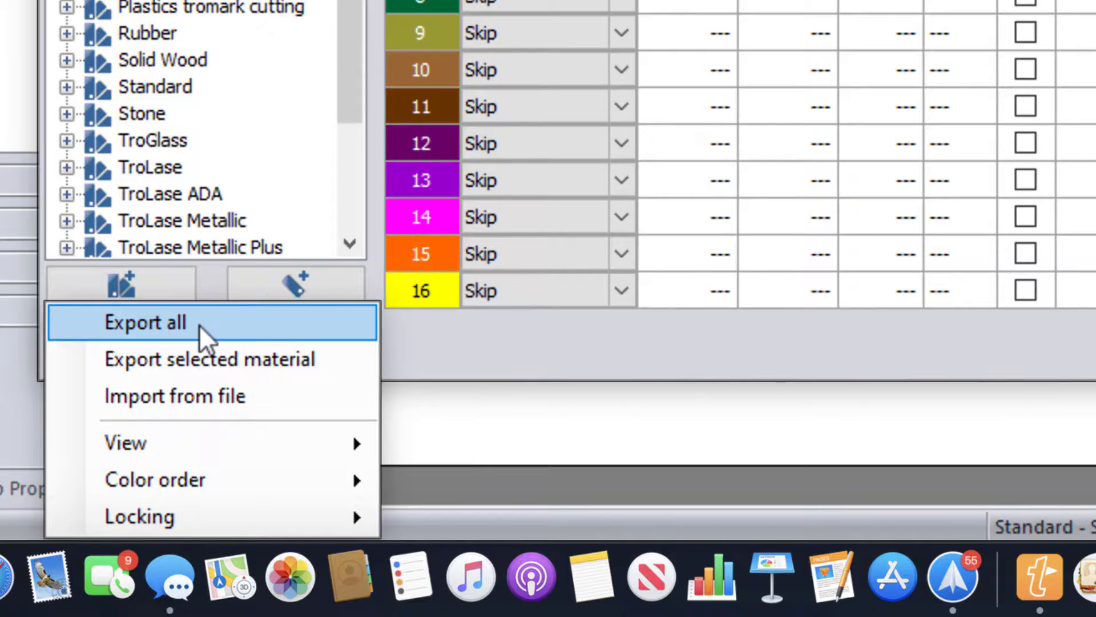
left_click(200, 325)
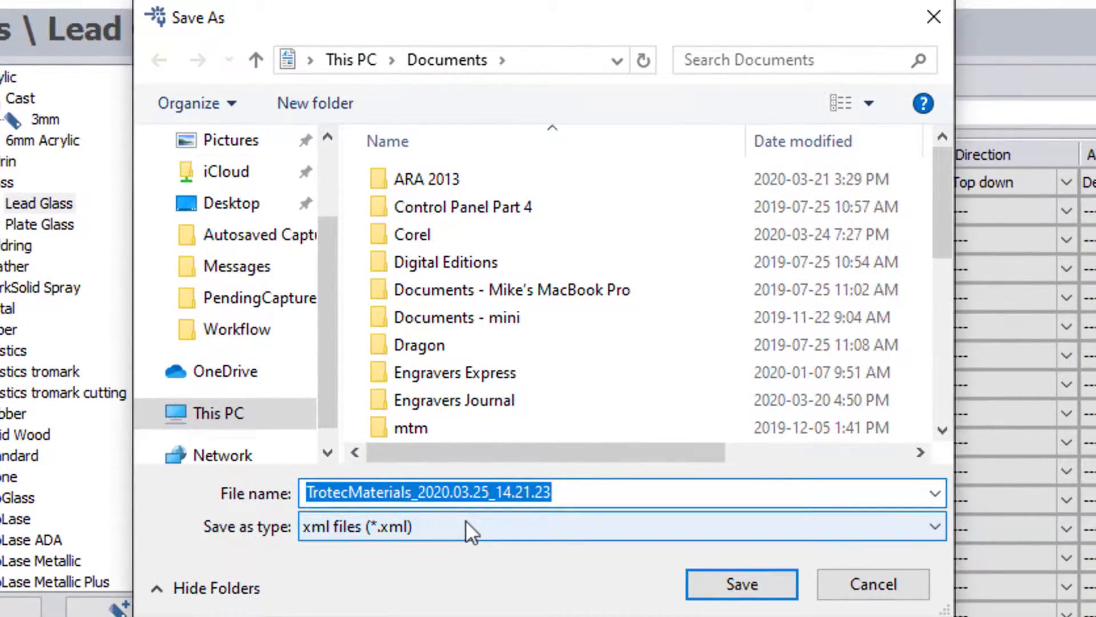
type("All Materials")
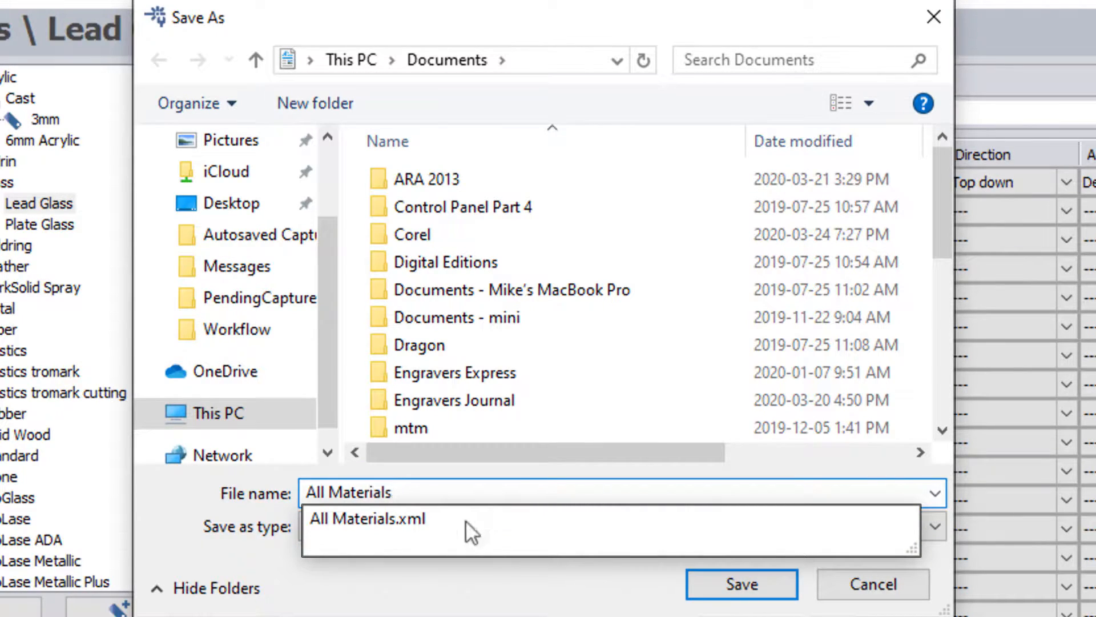
key("Return")
left_click(634, 351)
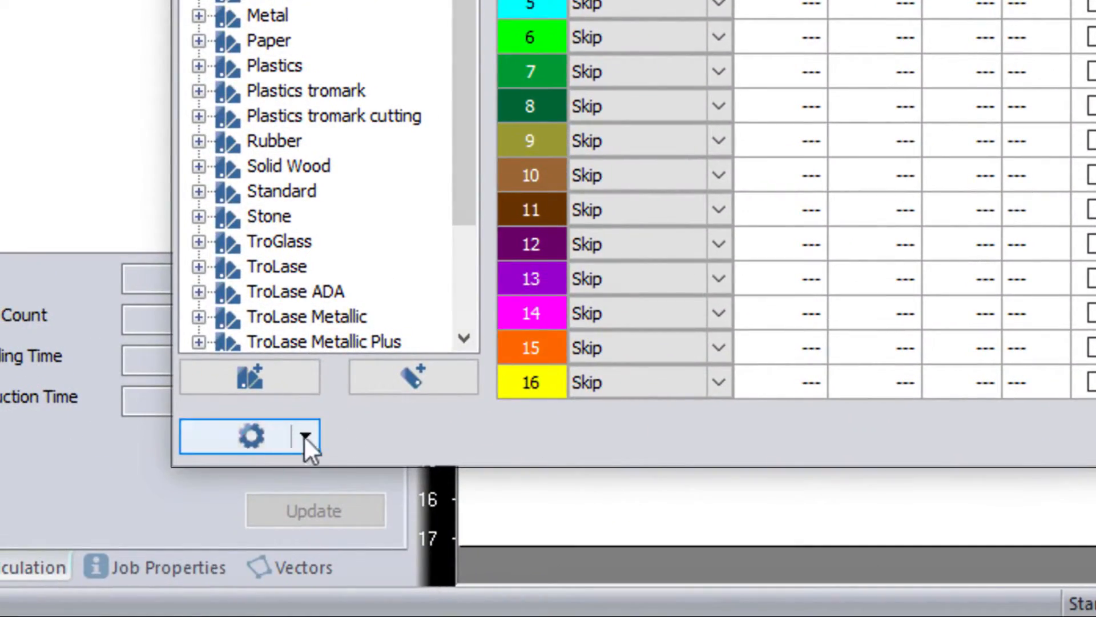
left_click(305, 437)
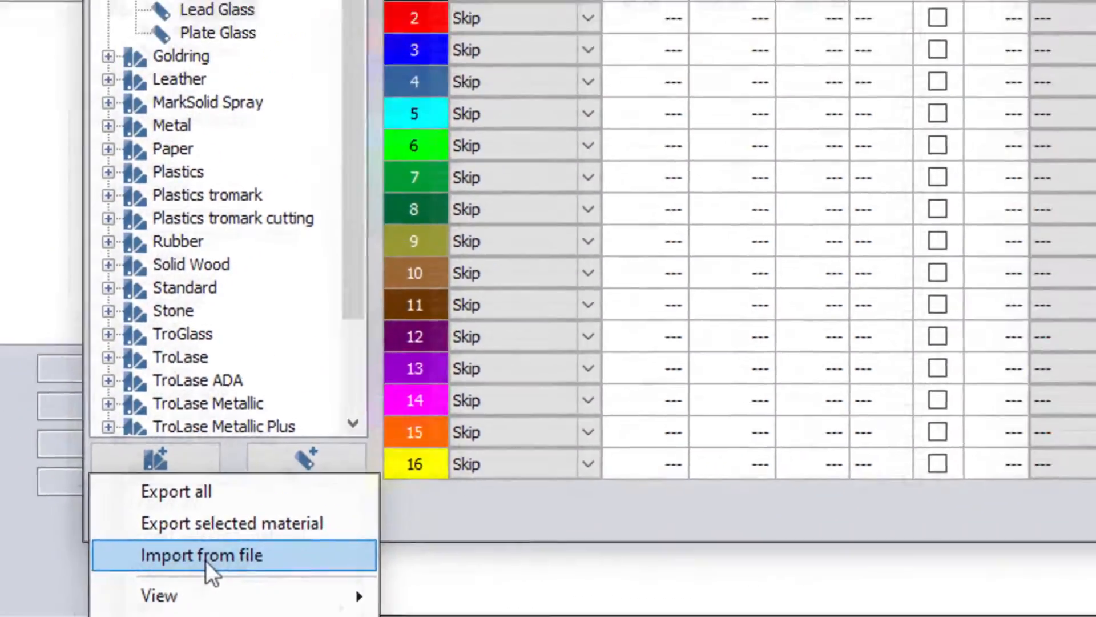
left_click(305, 484)
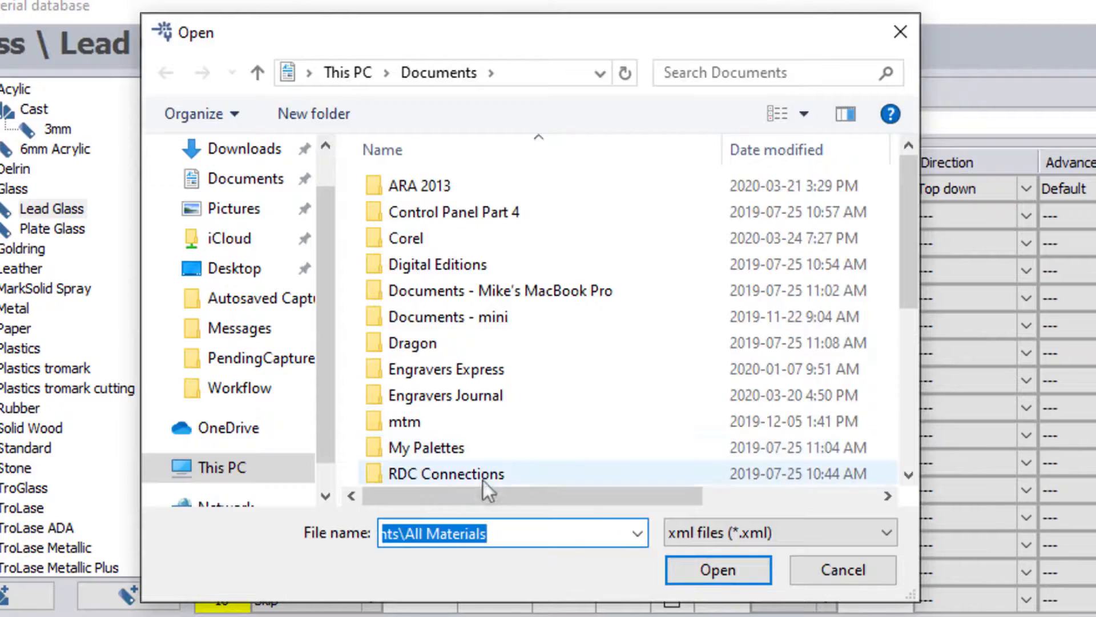
left_click(911, 445)
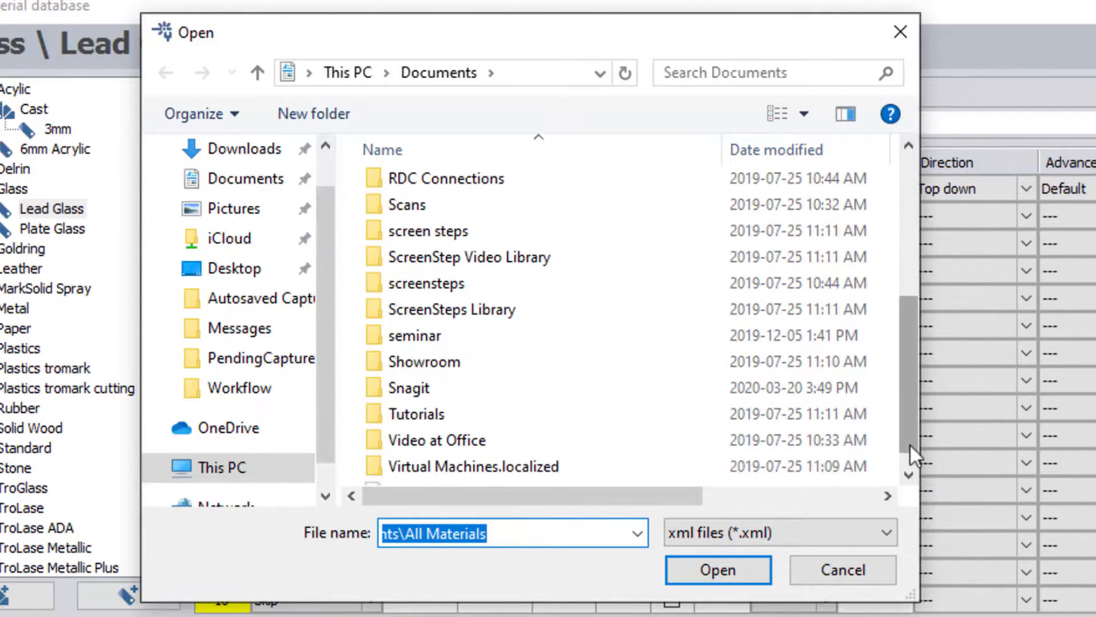
left_click(908, 466)
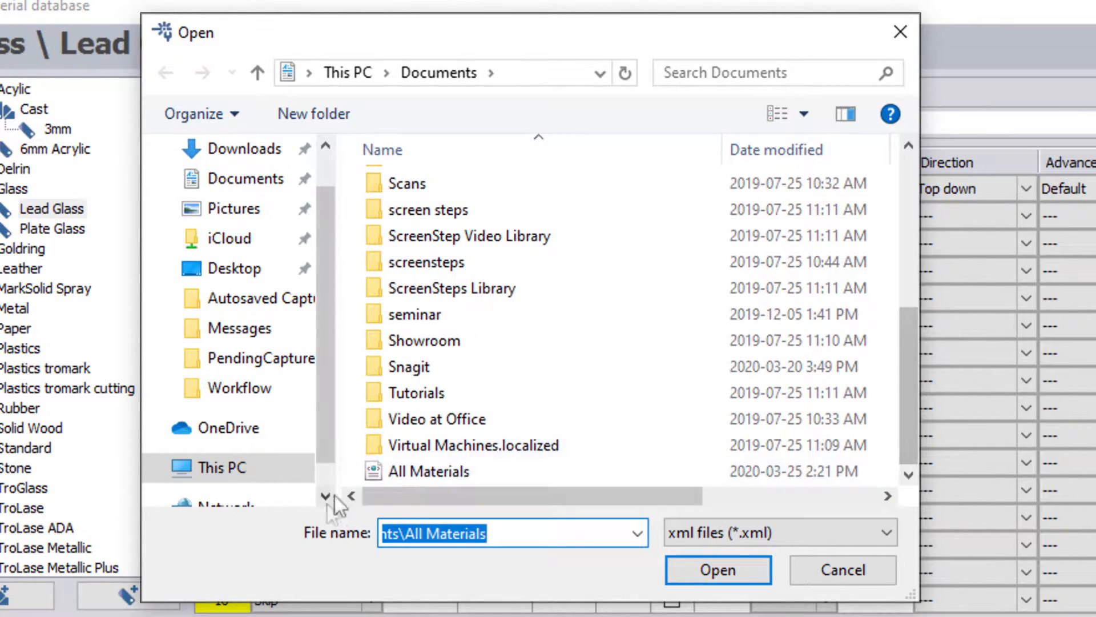
double_click(408, 472)
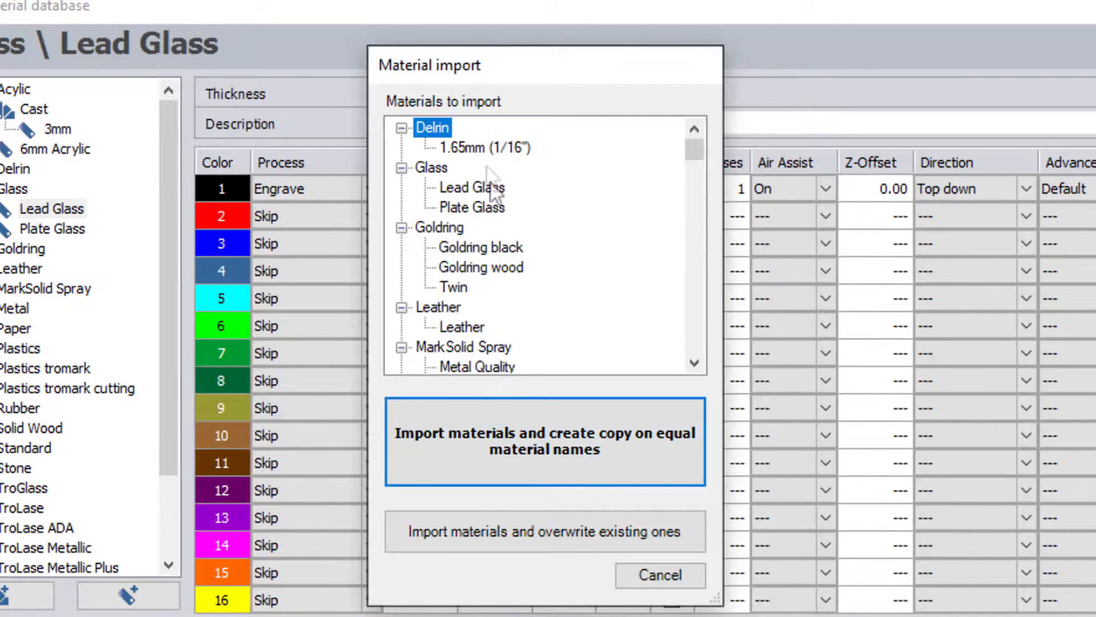
left_click(479, 147)
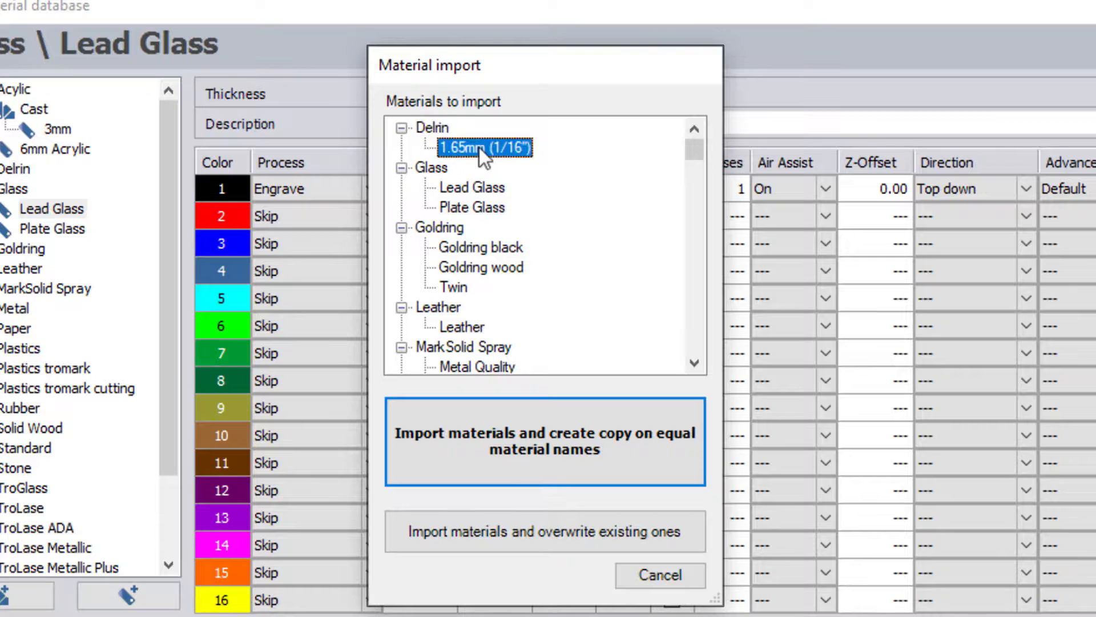
left_click(478, 183)
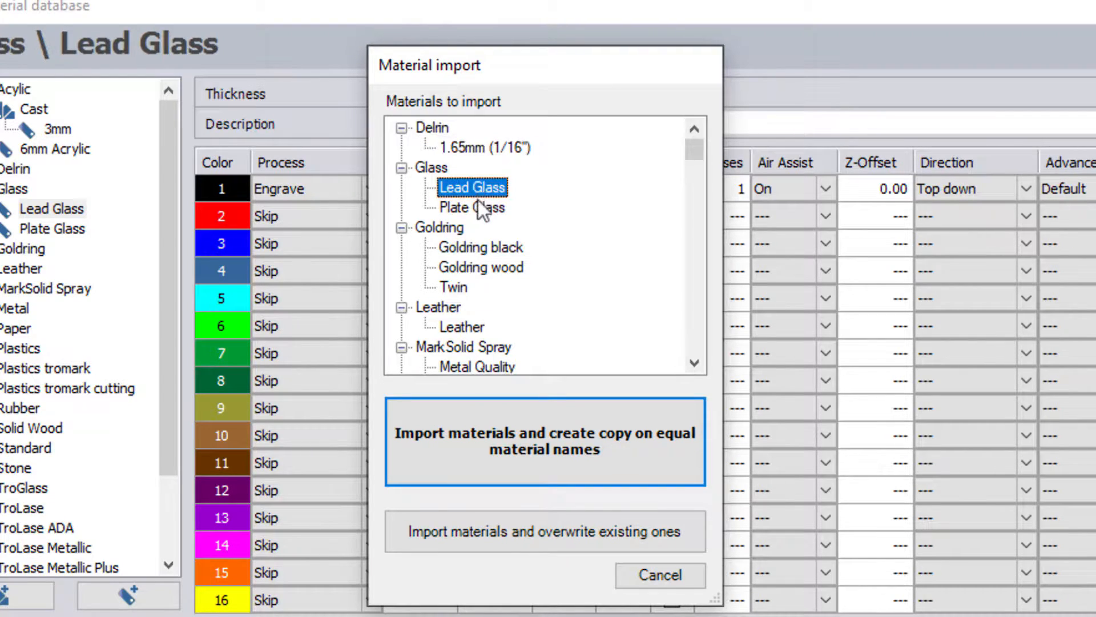
left_click(480, 207)
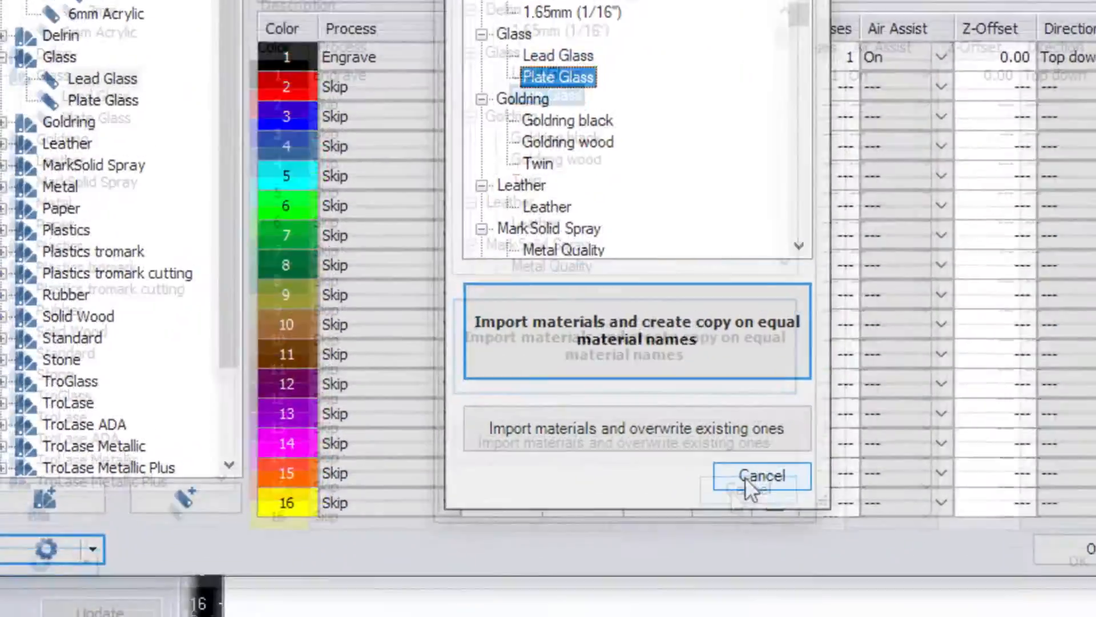
left_click(645, 578)
left_click(17, 596)
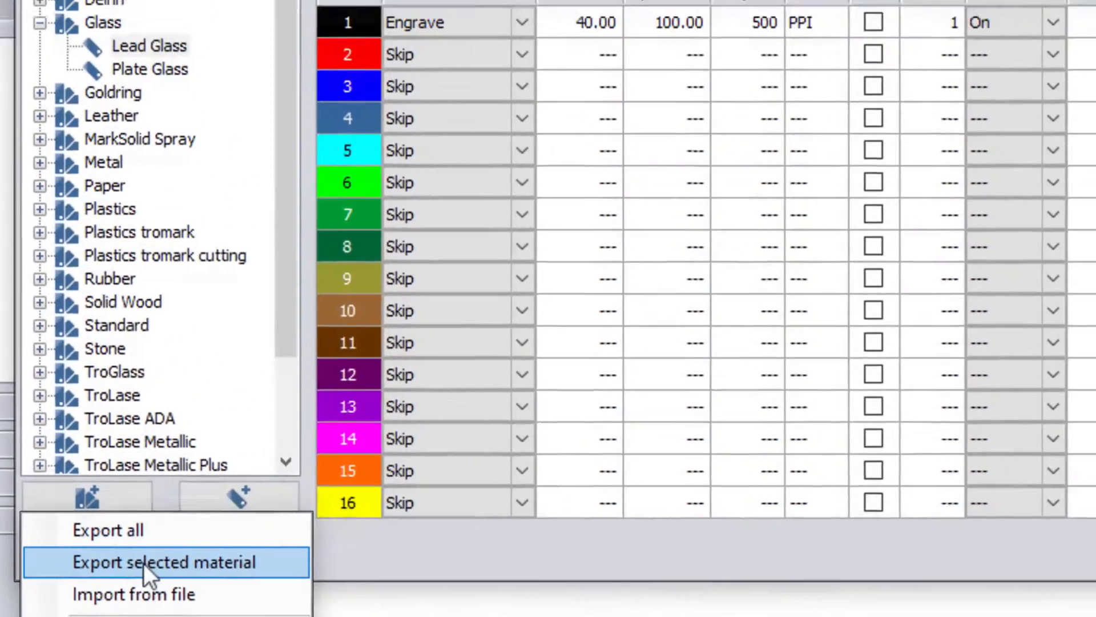
Step: Export the selected Lead Glass material to a file named 'Lead Glass'
left_click(163, 438)
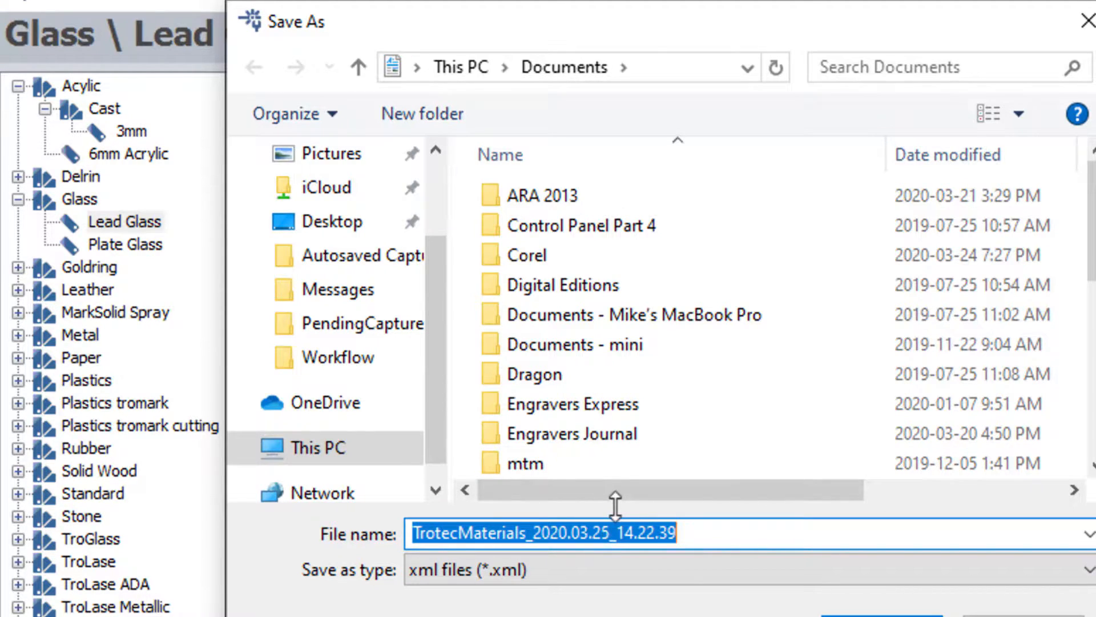
type("Lead Glass")
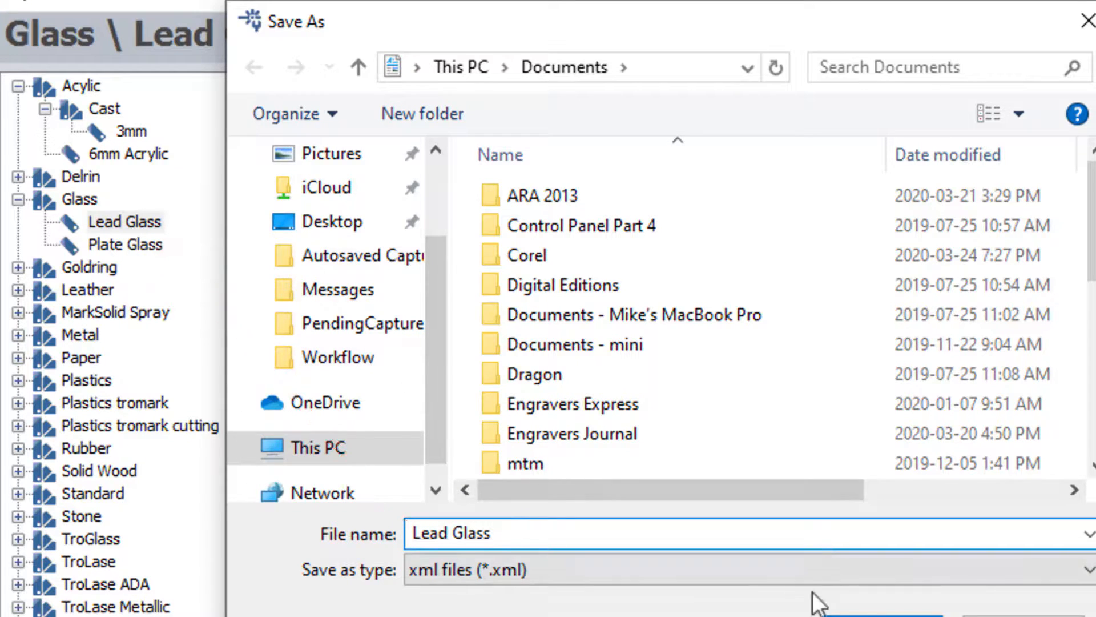
left_click(822, 614)
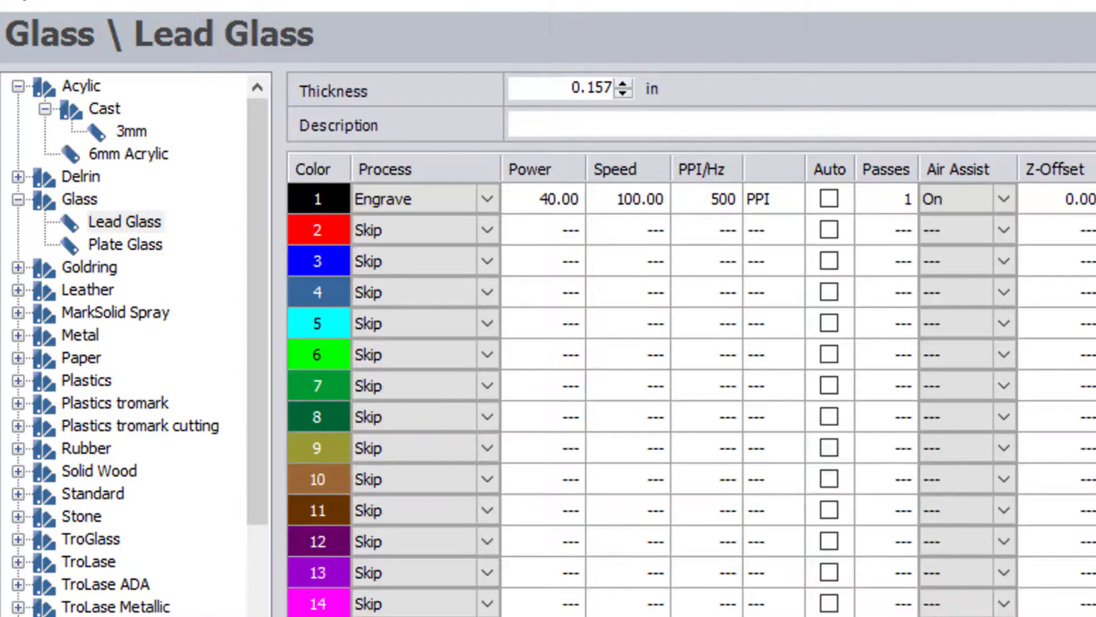
Step: Delete the Lead Glass material from the material tree
left_click(134, 225)
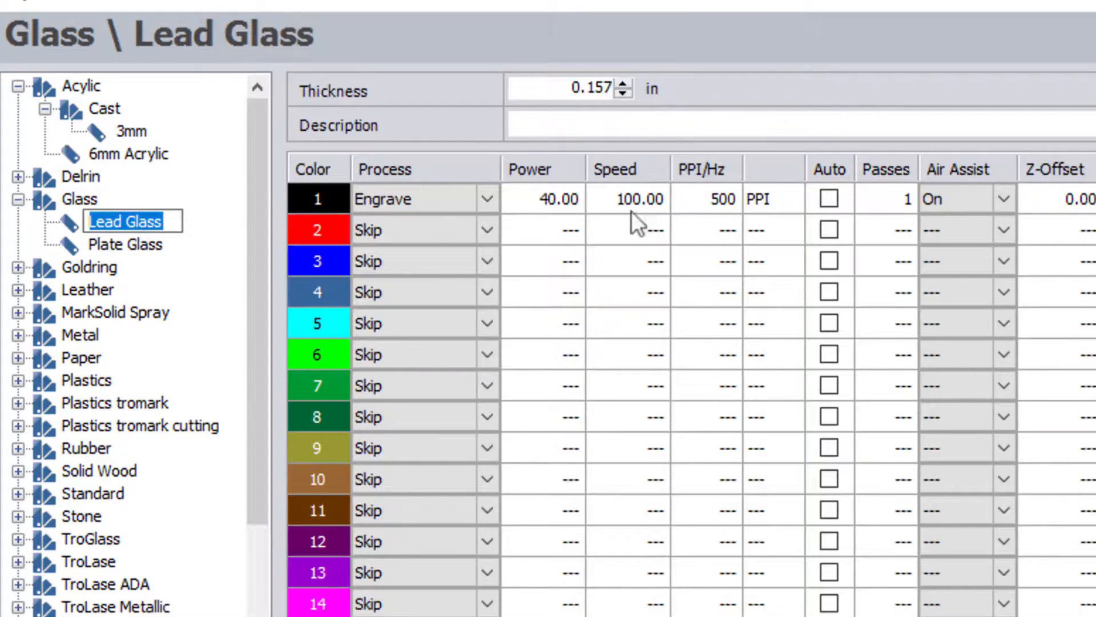
left_click(152, 250)
left_click(128, 225)
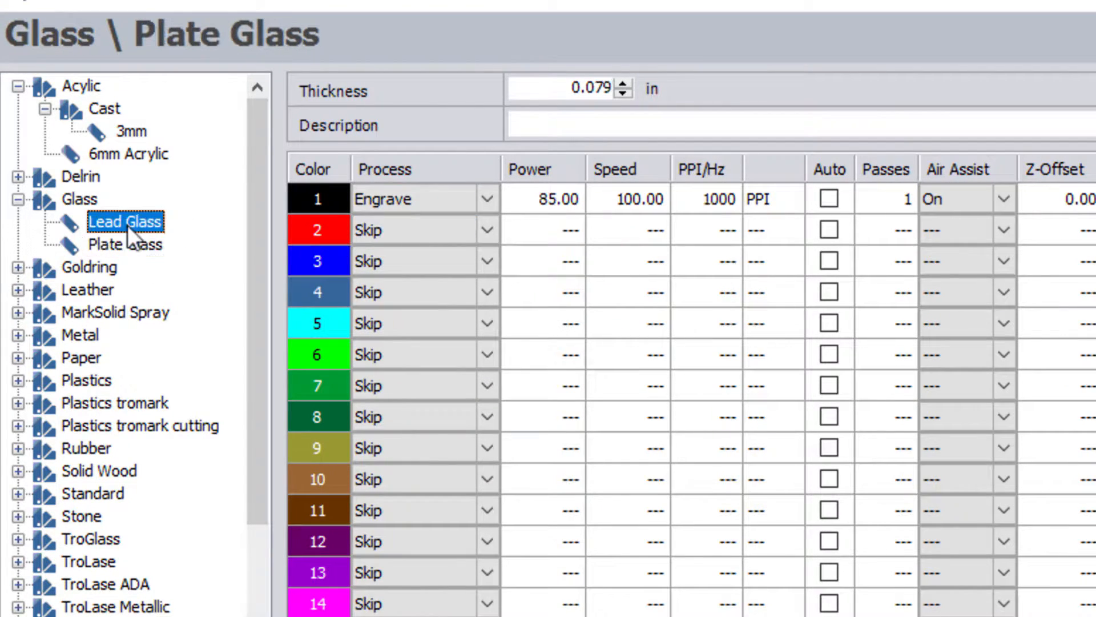
right_click(127, 225)
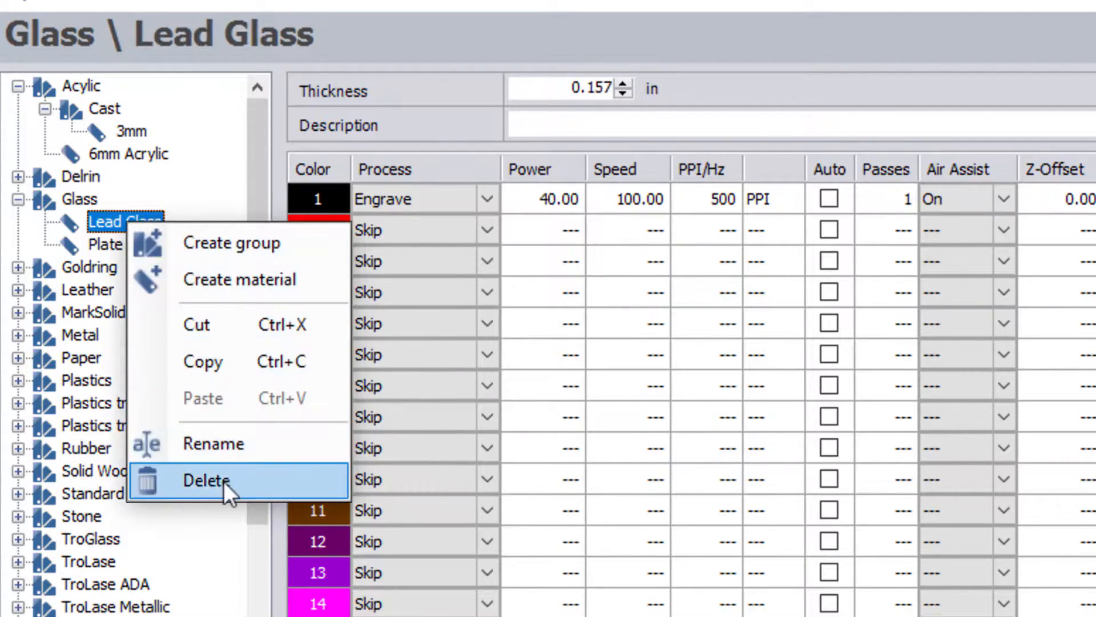
left_click(224, 482)
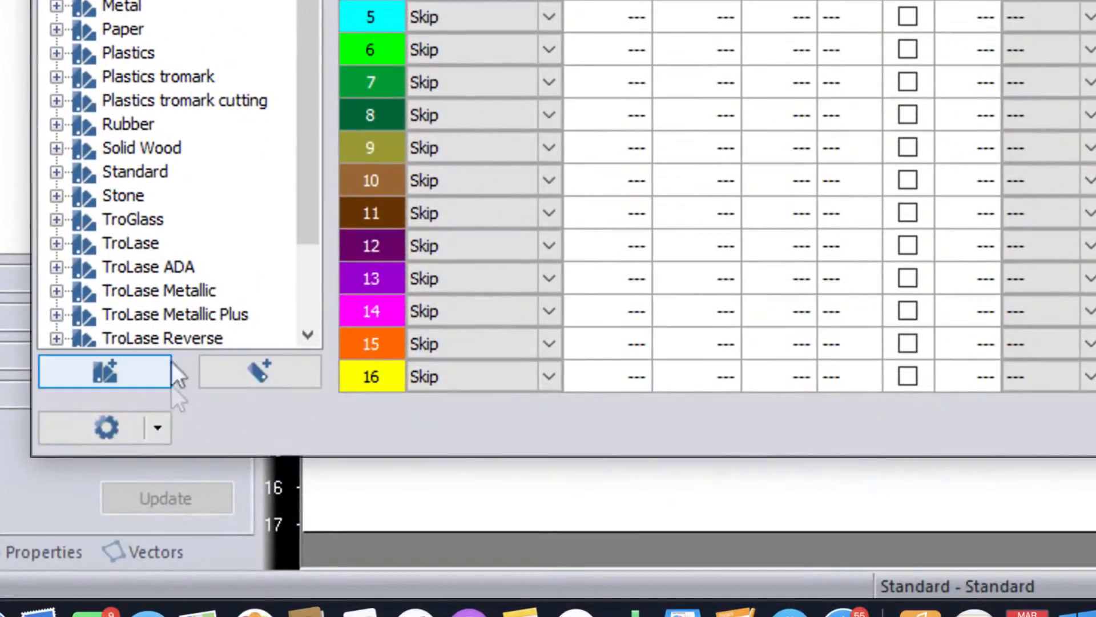
Step: Import Lead Glass.xml, overwriting existing materials, and view the restored Lead Glass settings
left_click(157, 427)
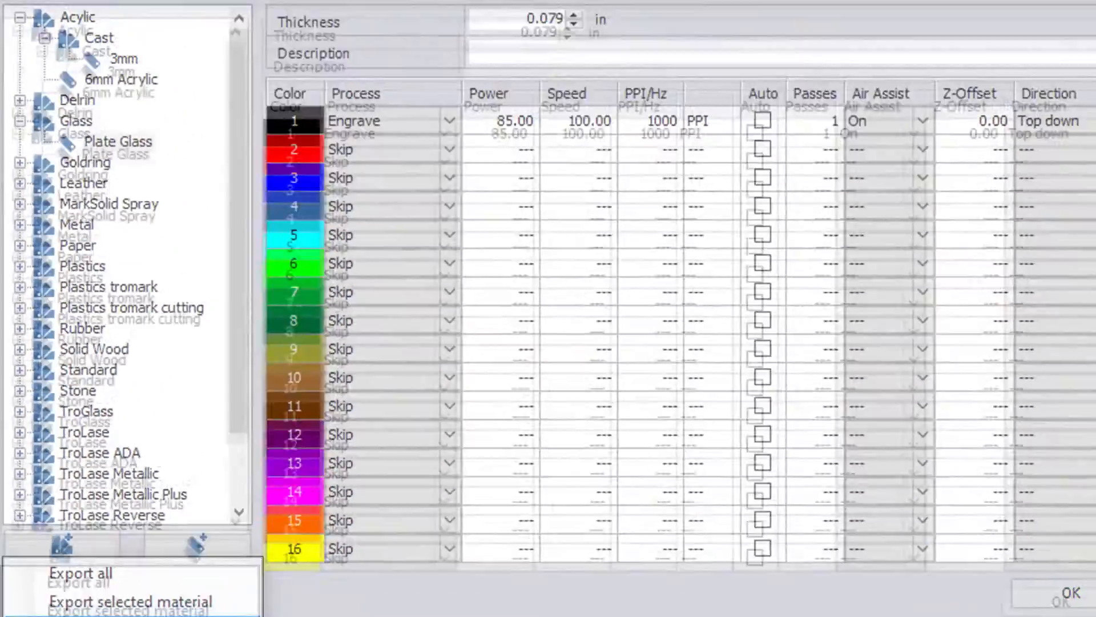
left_click(131, 615)
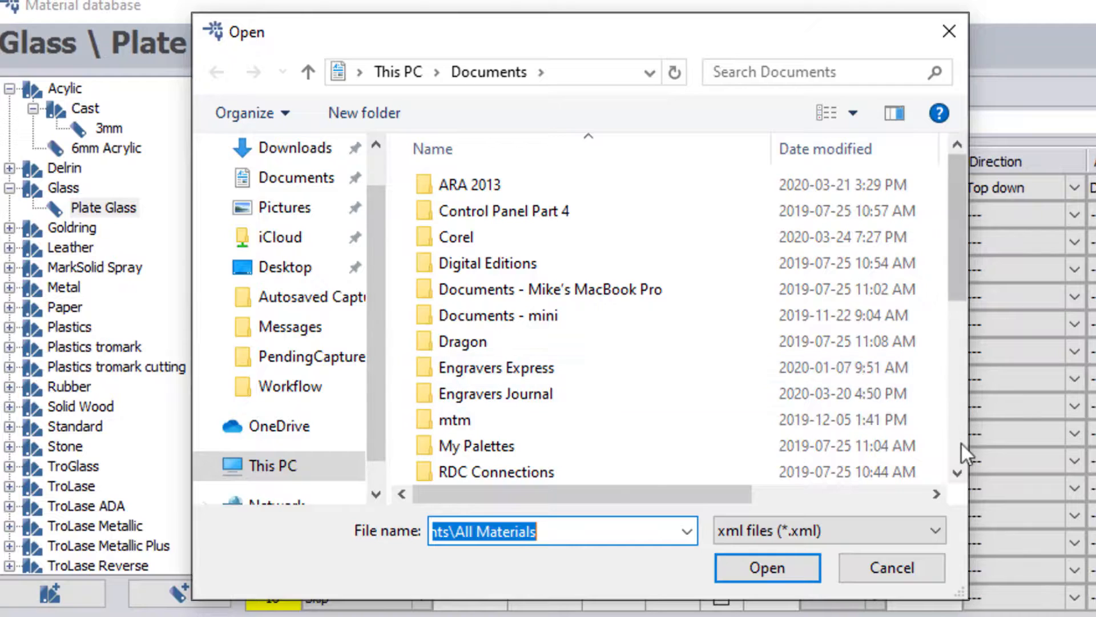
left_click(961, 443)
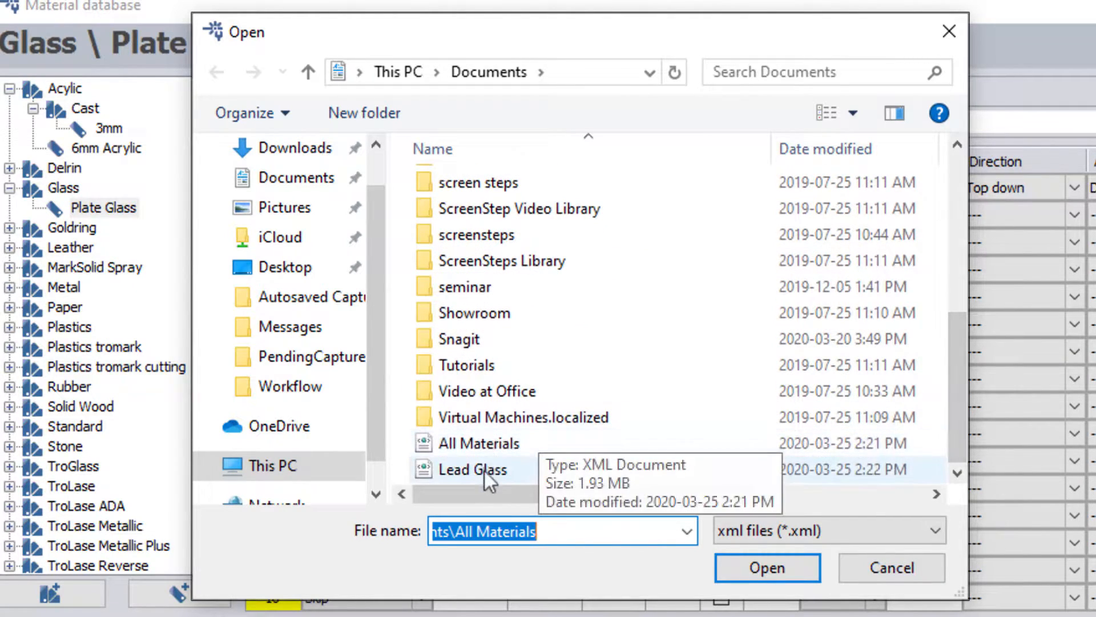
left_click(483, 472)
left_click(728, 570)
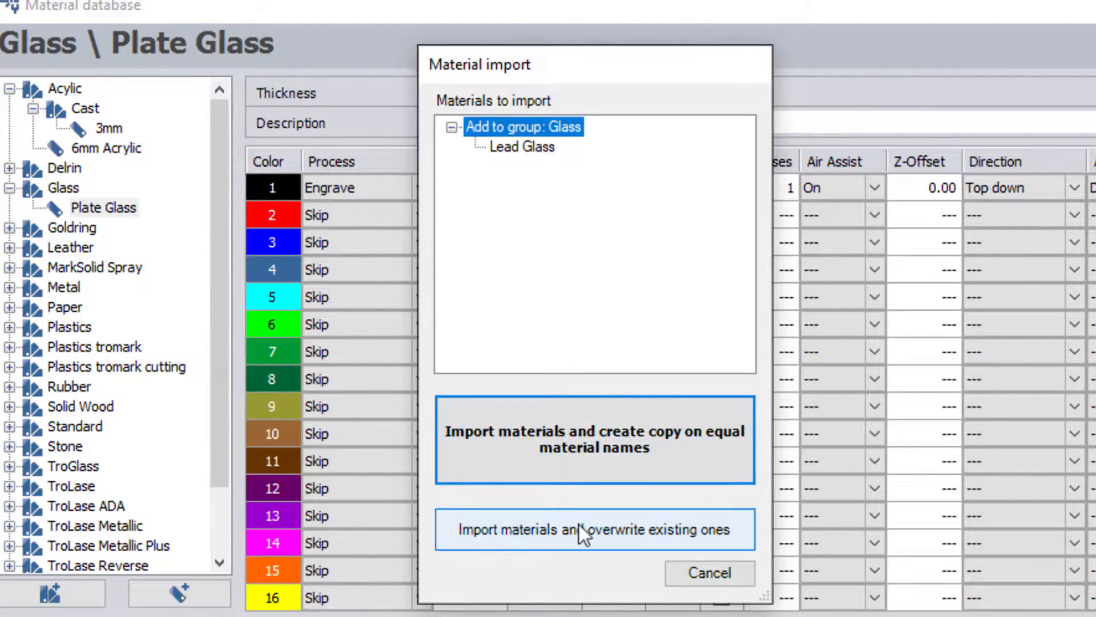
left_click(579, 526)
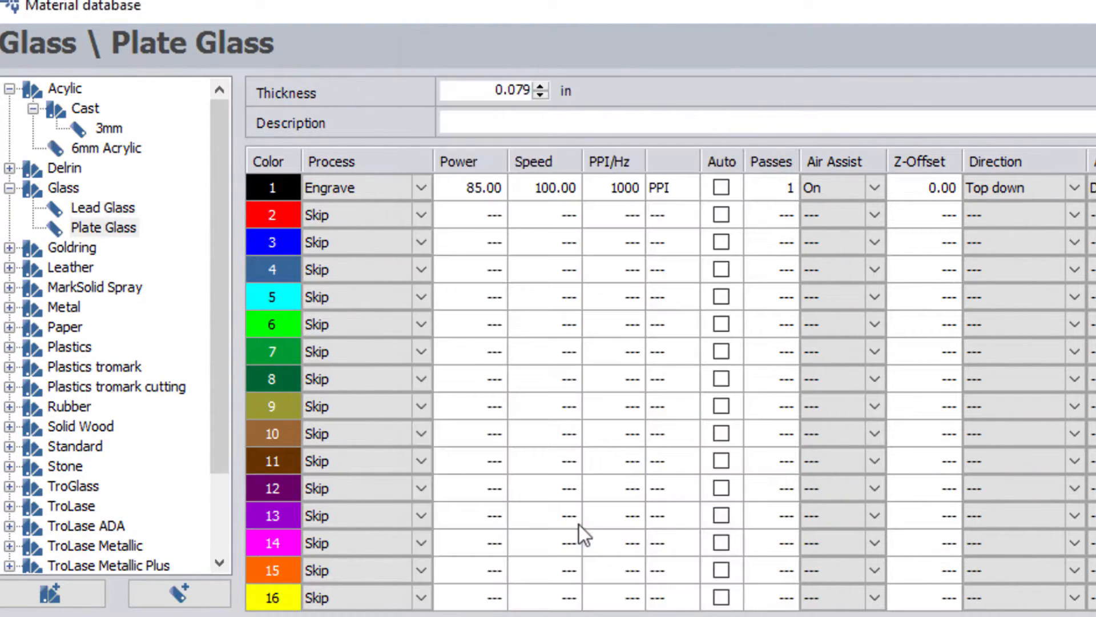
left_click(102, 216)
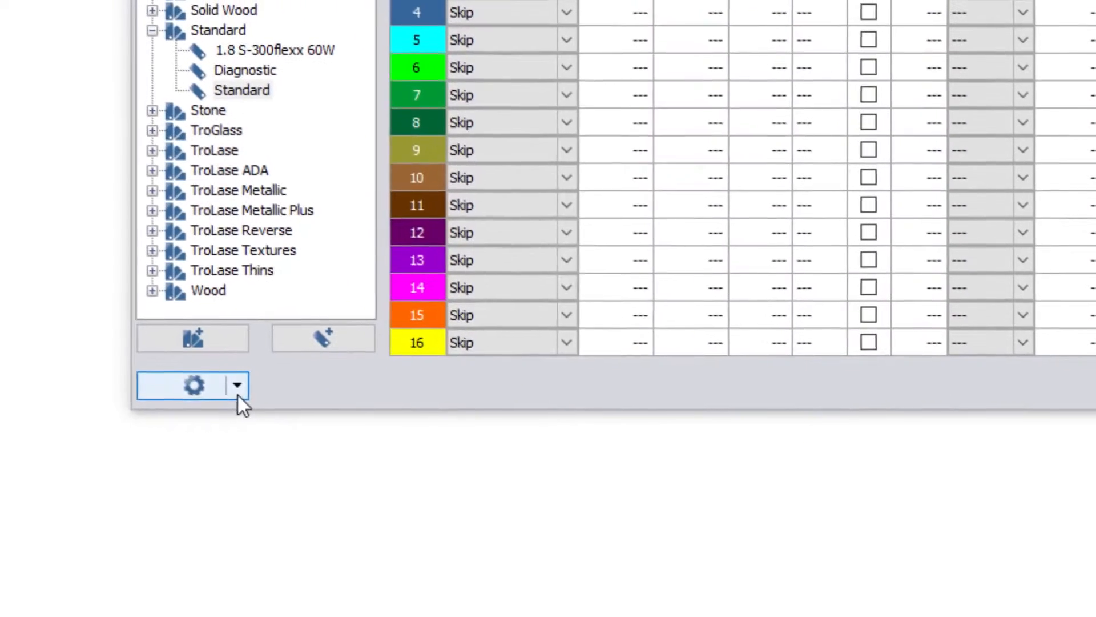
Step: Turn on Show parameter info column in the database options' View menu
left_click(166, 355)
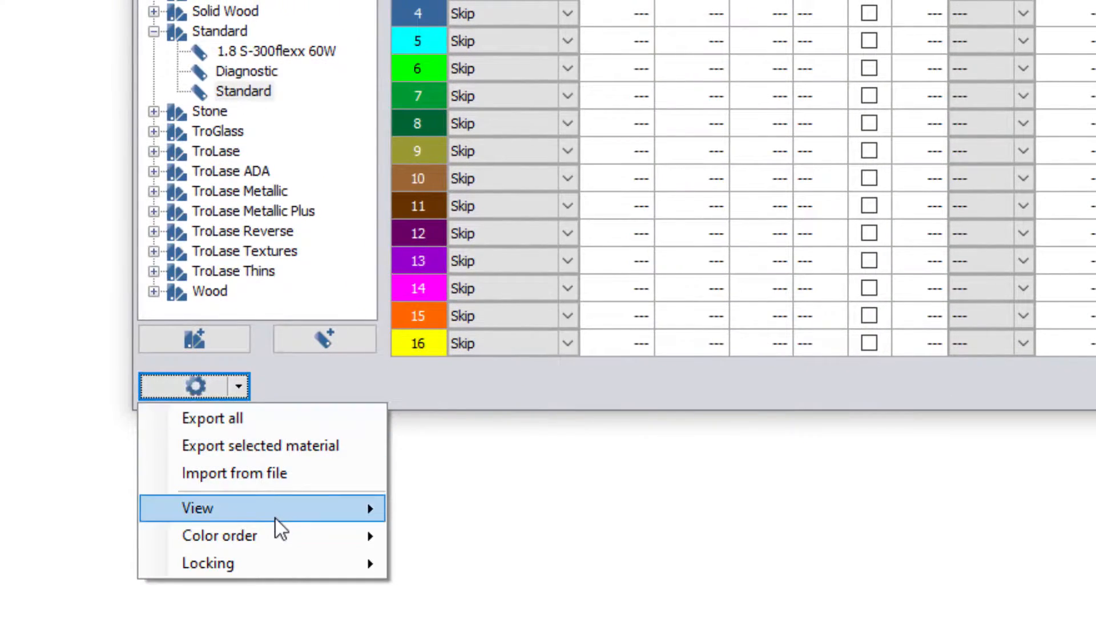
mouse_move(275, 519)
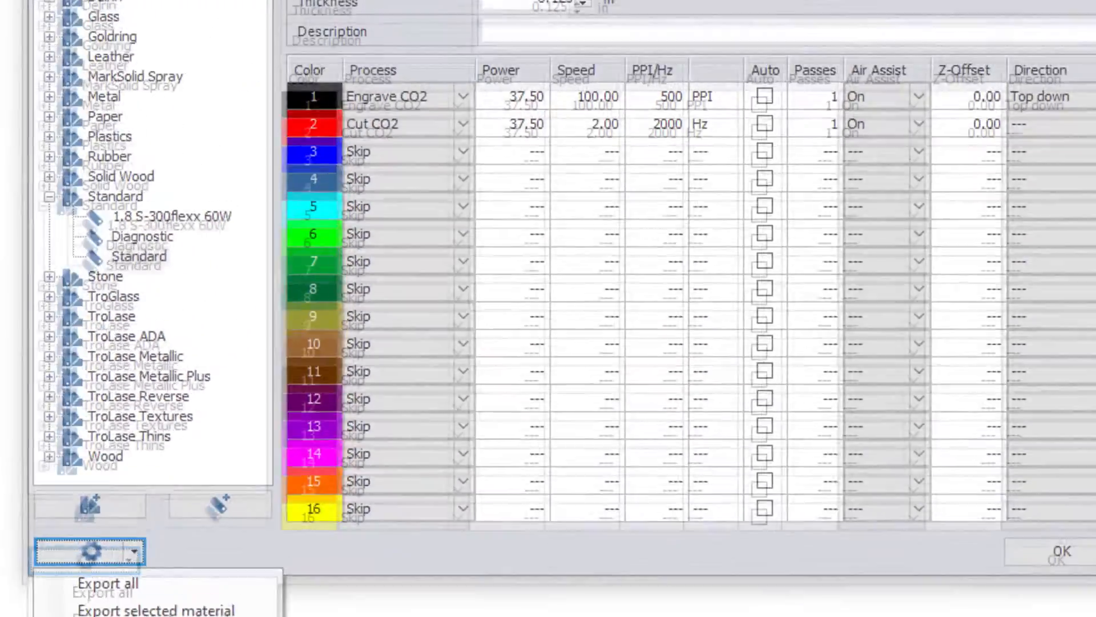
left_click(475, 512)
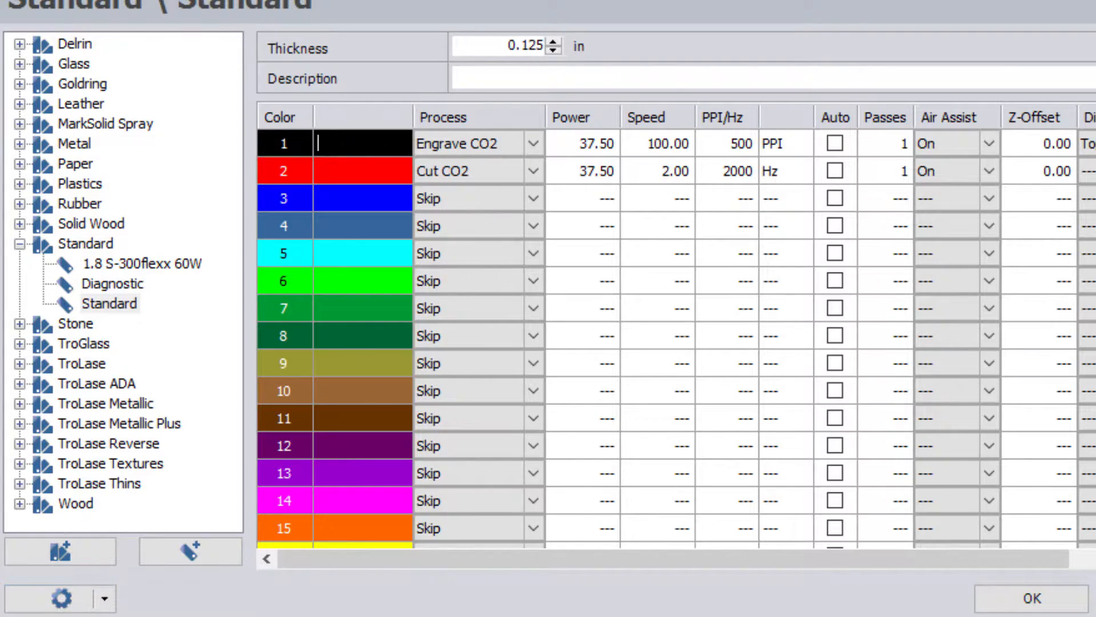
Step: Enter info labels Wood, Inside Cut and Outside Cut for colour rows 1–3
left_click(465, 167)
type("Wood")
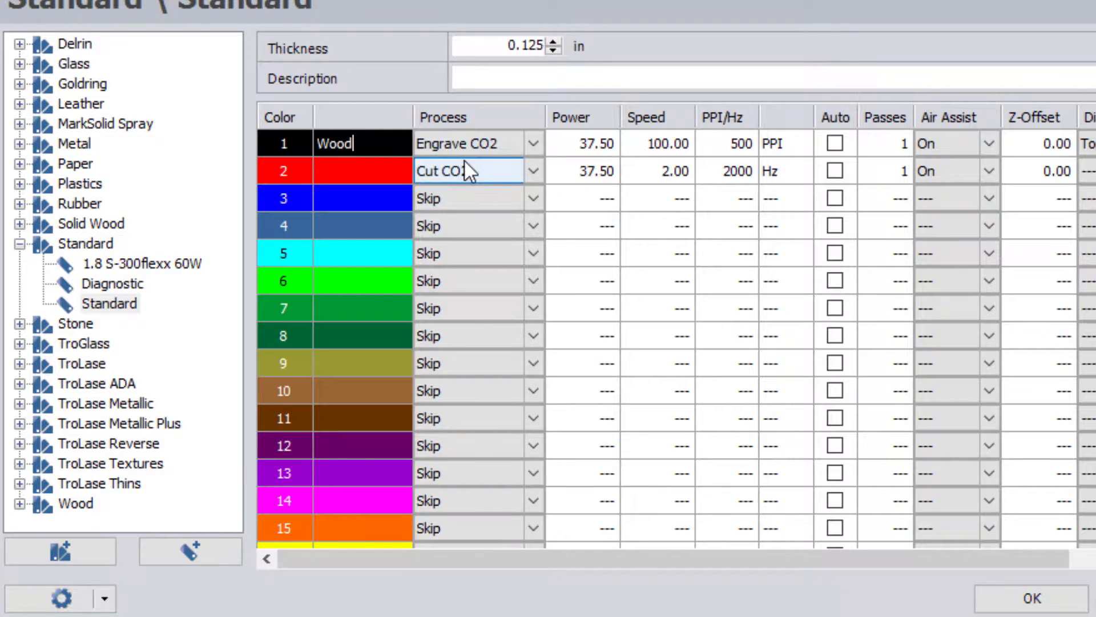
left_click(375, 166)
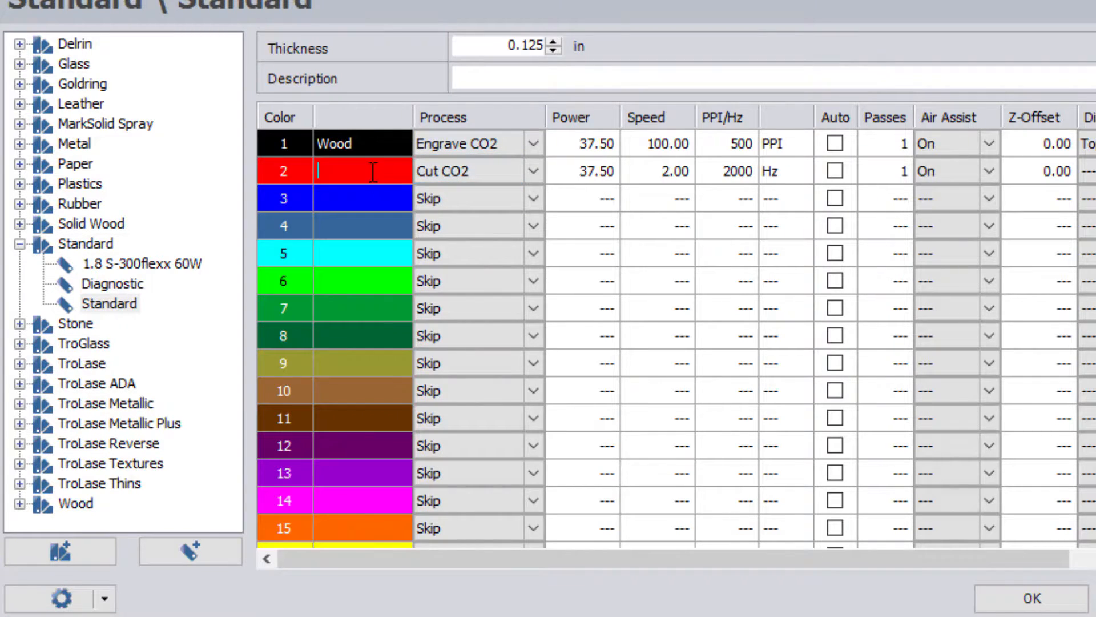
type("In")
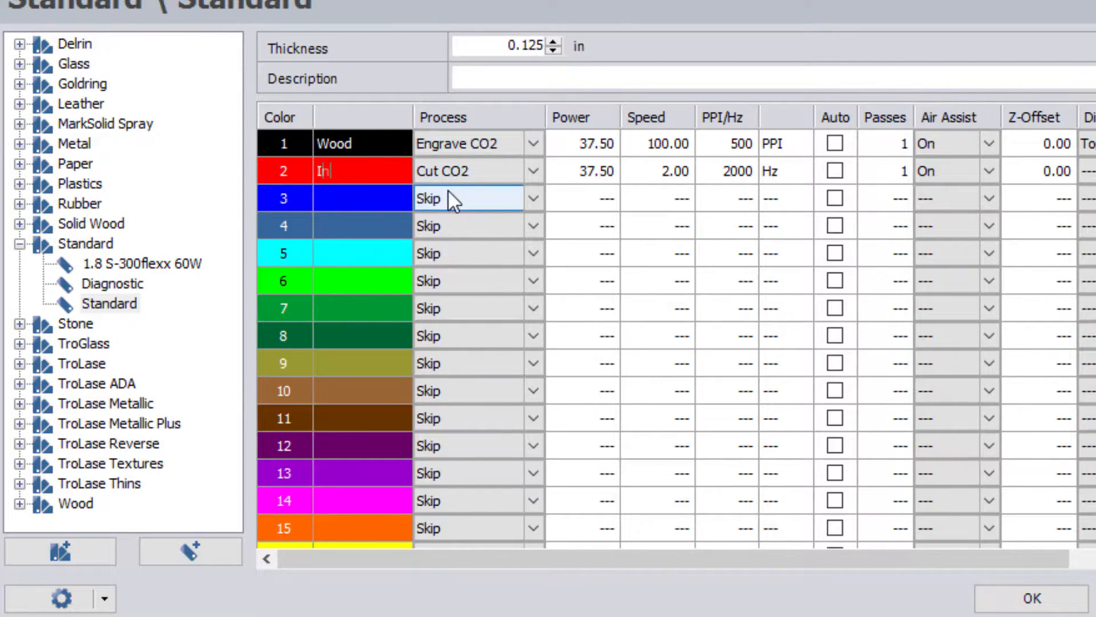
type("side Cut")
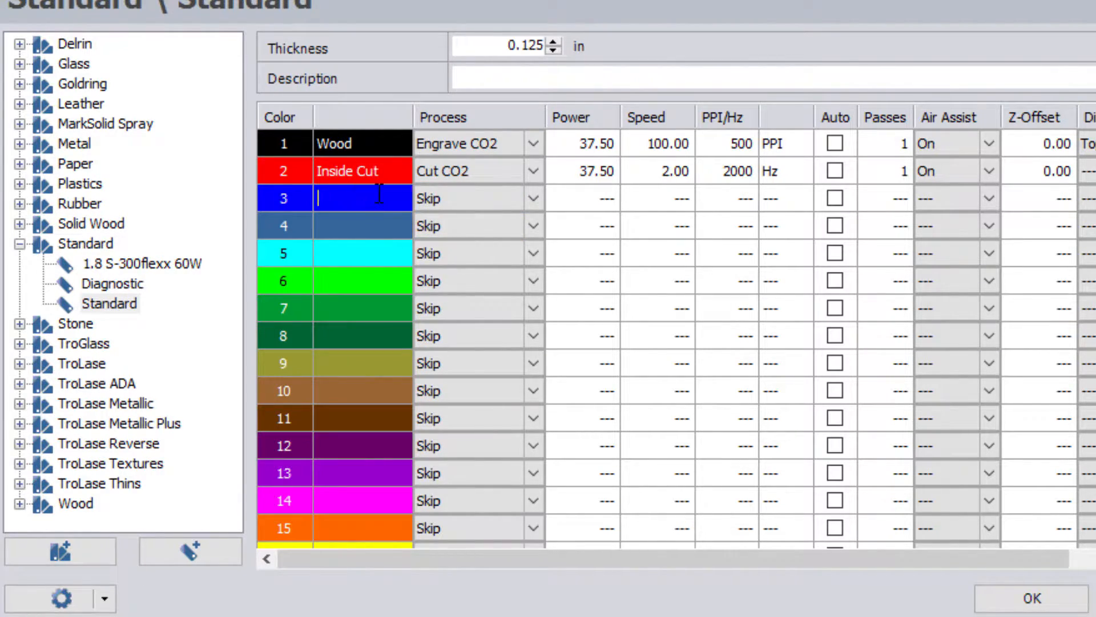
type("Outside Cut")
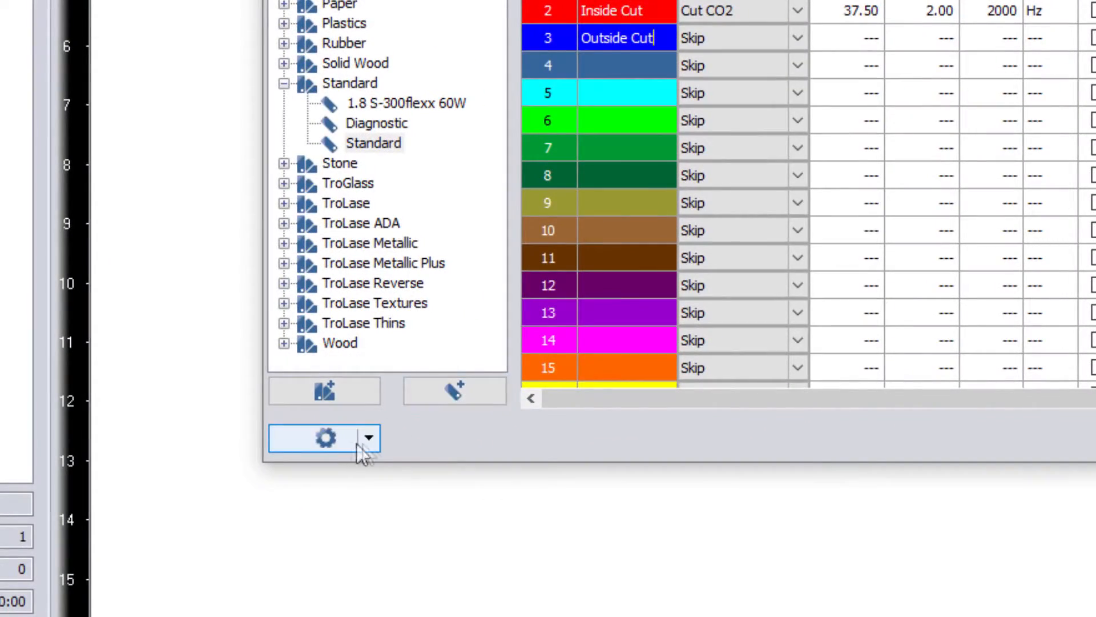
Step: Untick Show parameter info column in the database options' View menu
left_click(369, 443)
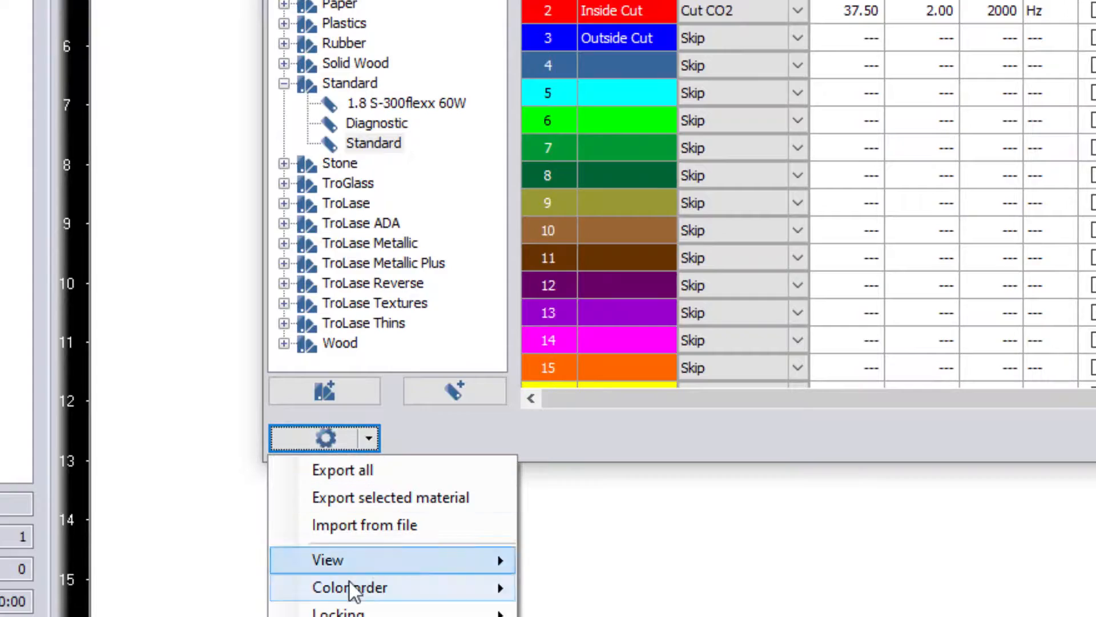
mouse_move(350, 559)
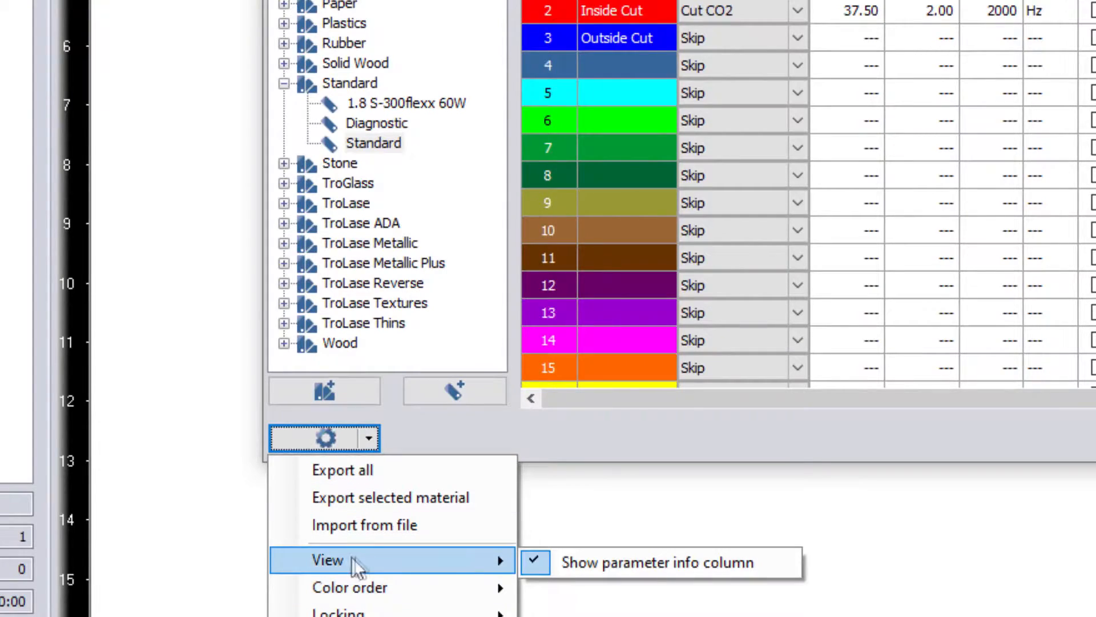
left_click(601, 556)
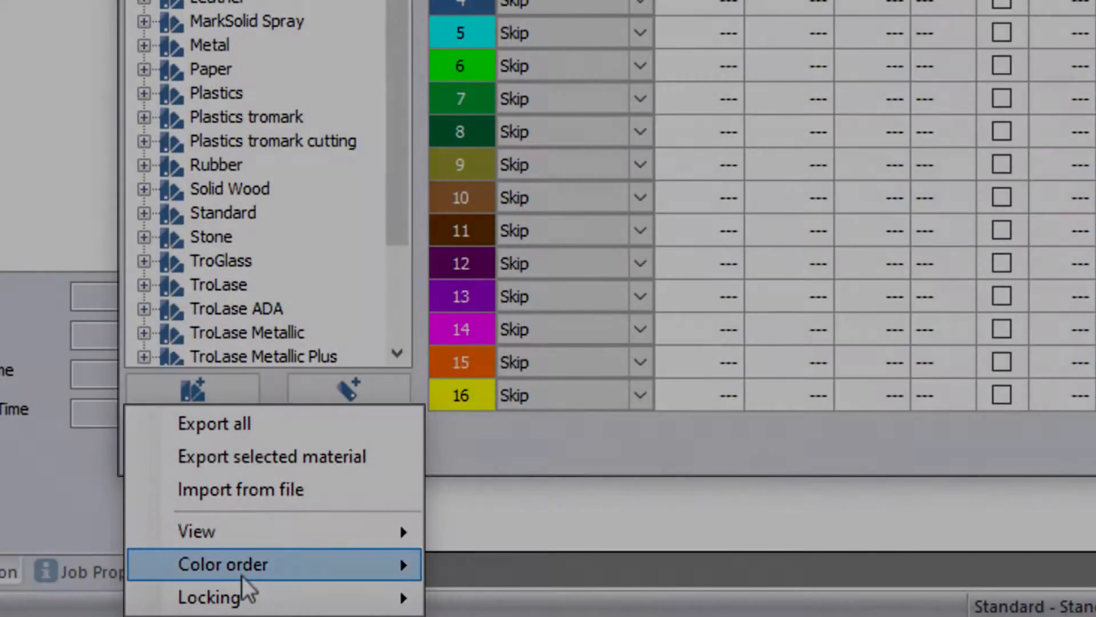
mouse_move(243, 573)
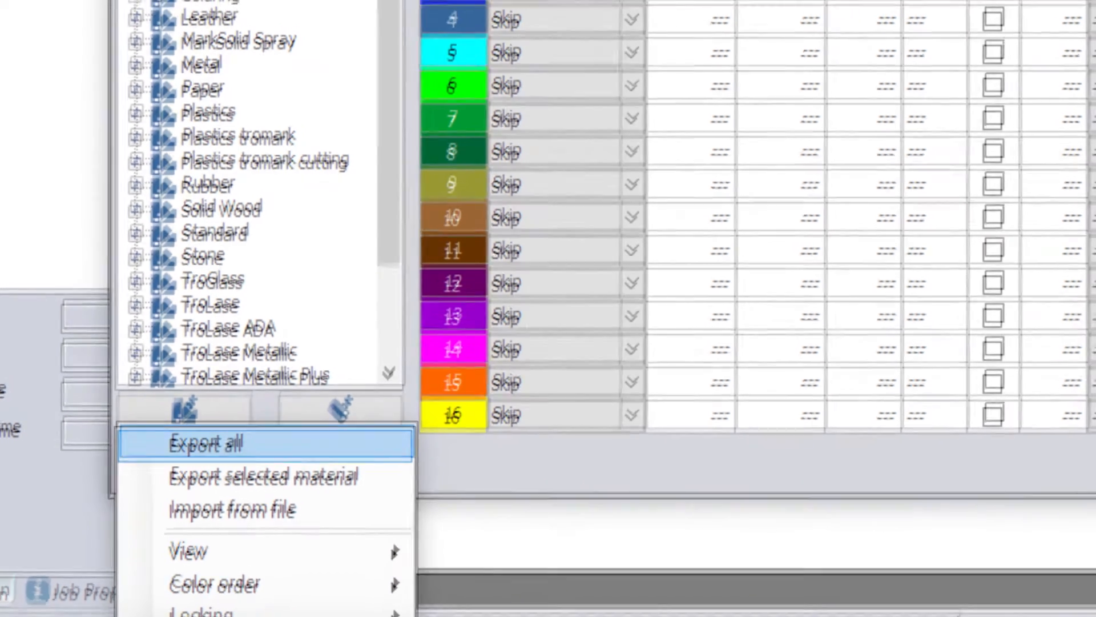
Step: Change the process for colours 2 and 3 to Cut
left_click(583, 73)
left_click(537, 121)
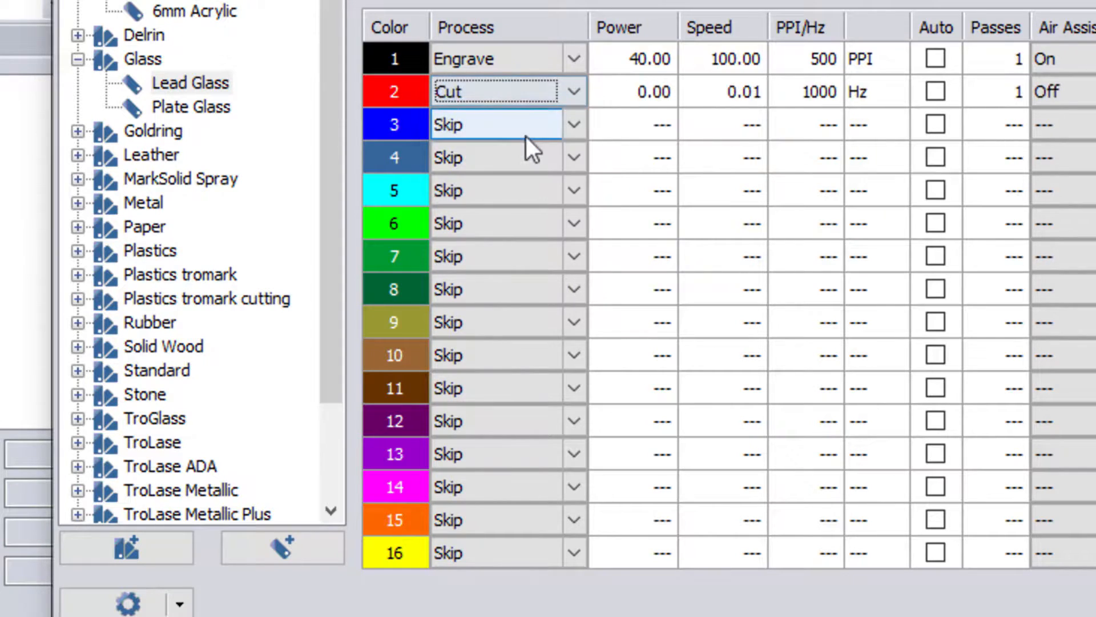
left_click(575, 125)
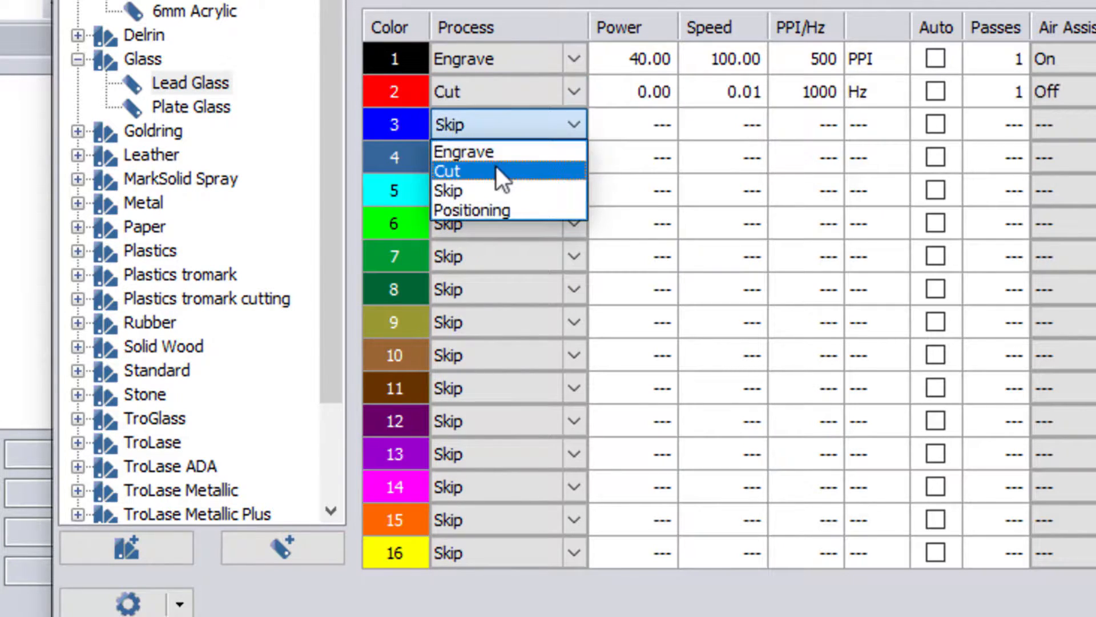
left_click(496, 170)
mouse_move(409, 97)
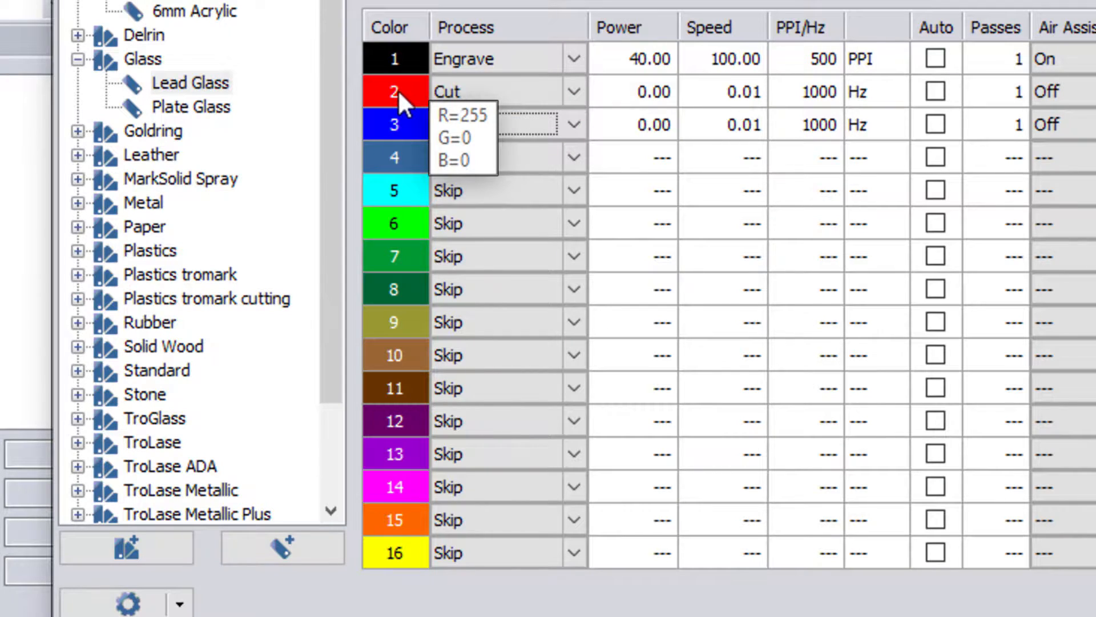
mouse_move(407, 127)
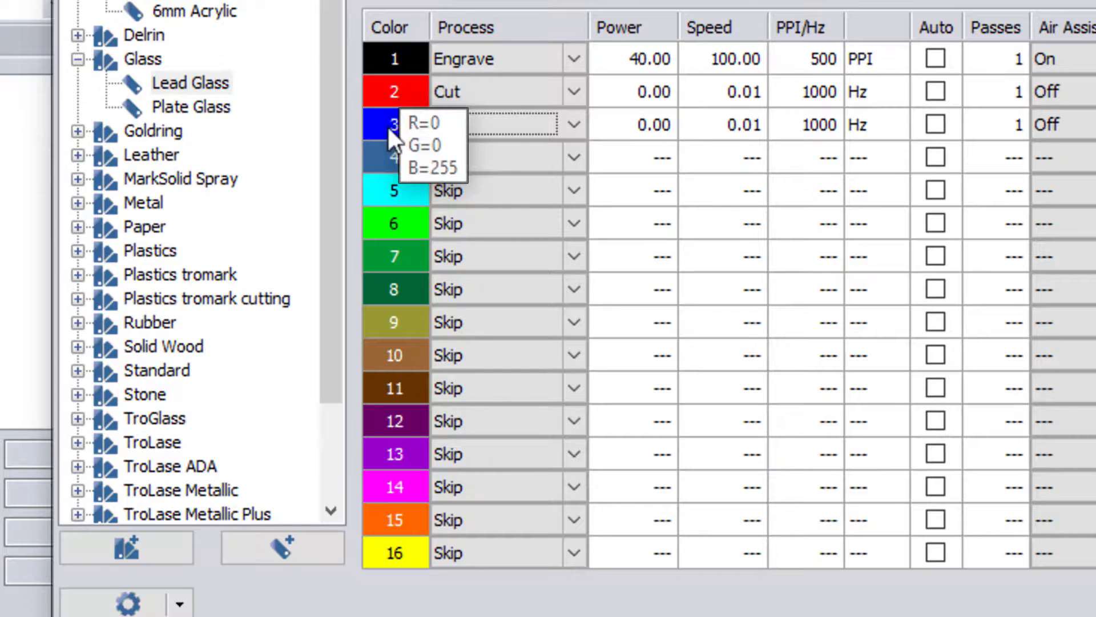
left_click(390, 124)
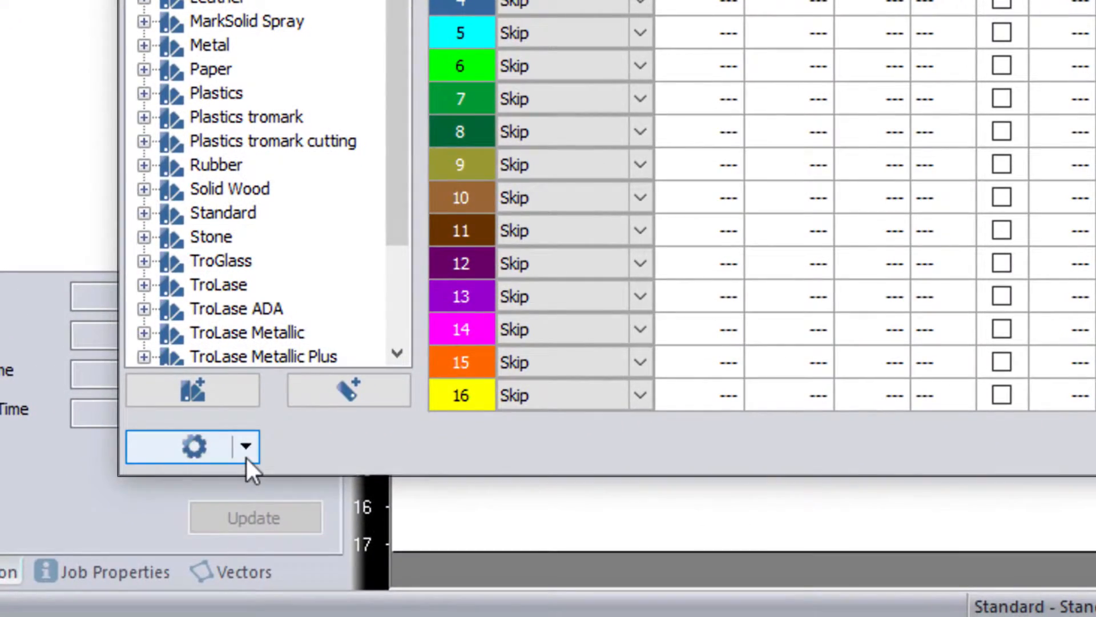
left_click(247, 454)
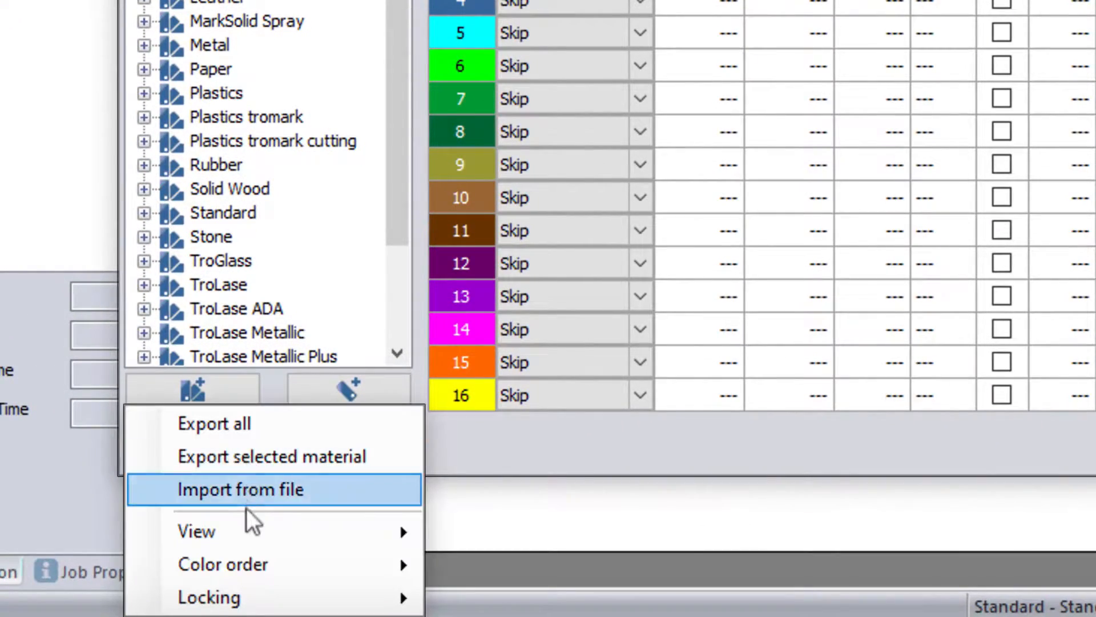
Step: Enable Make color order changeable, then drag the steel-blue colour up to row 2
mouse_move(249, 558)
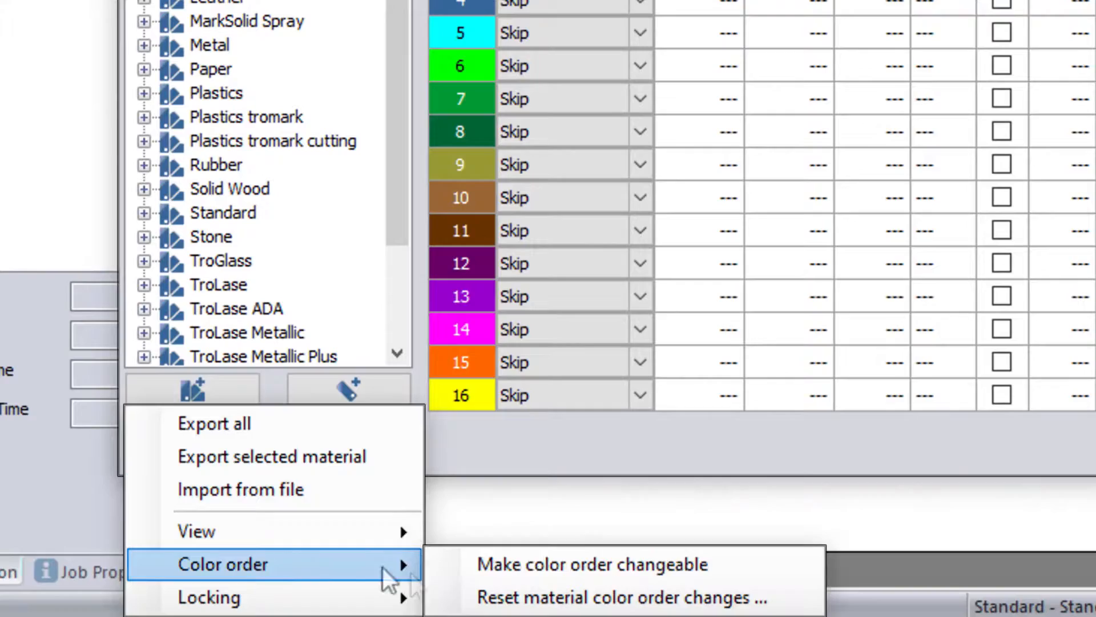
left_click(503, 567)
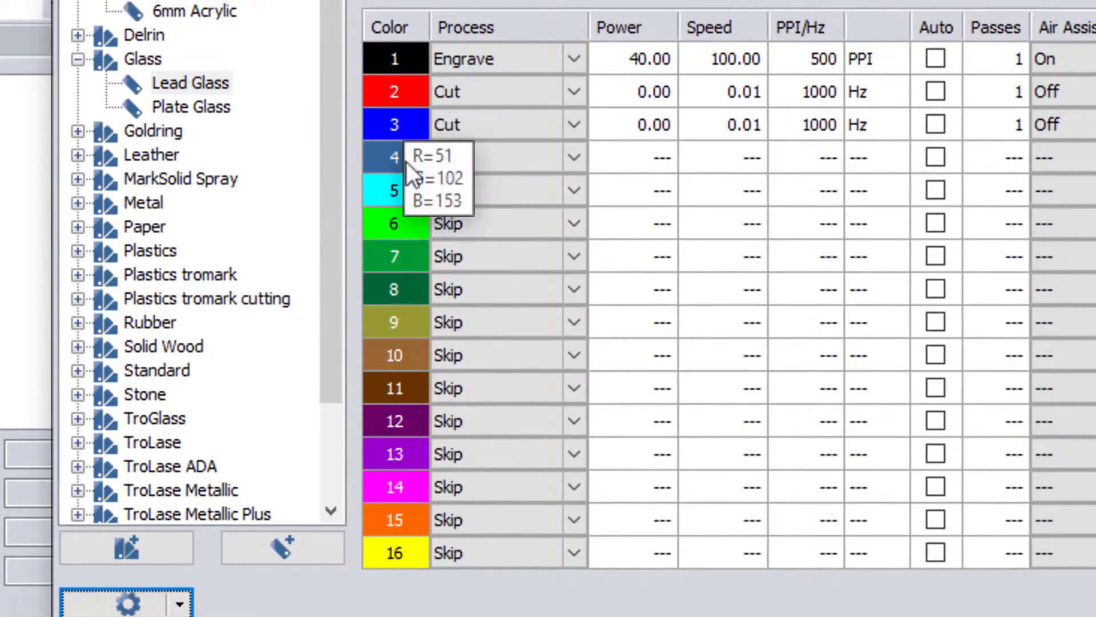
left_click(403, 125)
left_click_drag(403, 126, 402, 93)
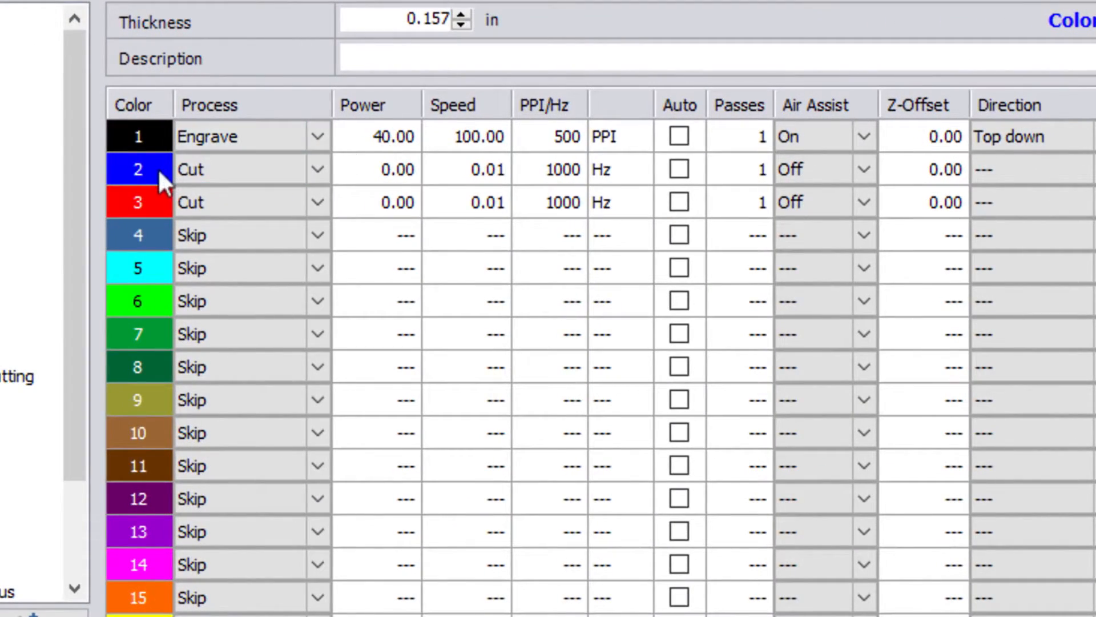
mouse_move(156, 169)
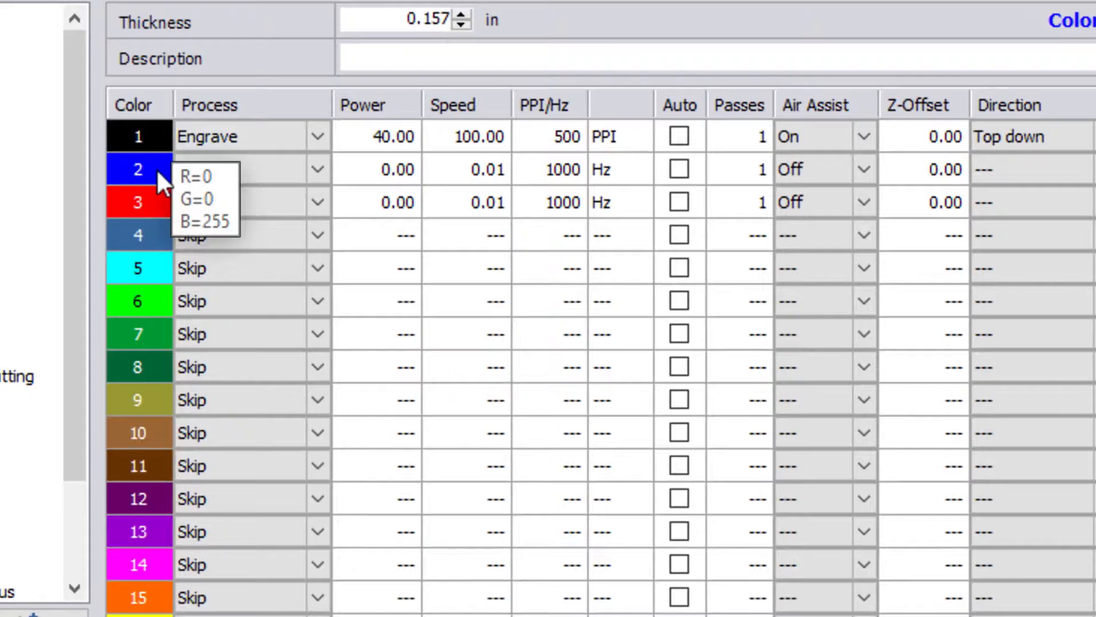
left_click_drag(156, 169, 157, 208)
mouse_move(150, 239)
left_click_drag(148, 234, 150, 166)
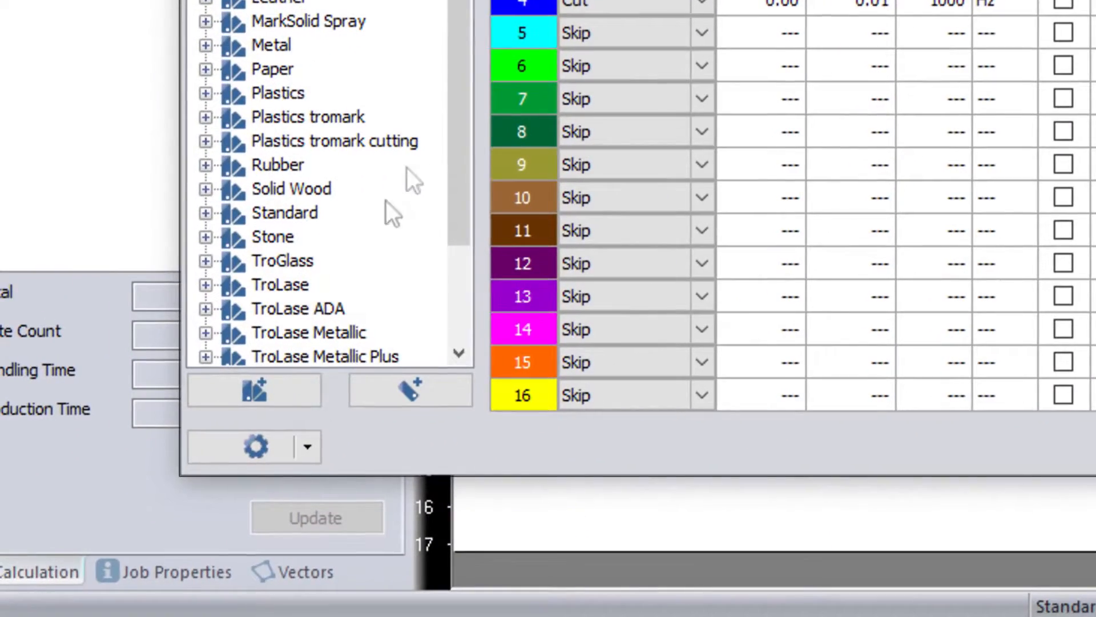
Step: Reset Lead Glass's colour order changes so the red and blue Cut rows return to 2 and 3
left_click(307, 447)
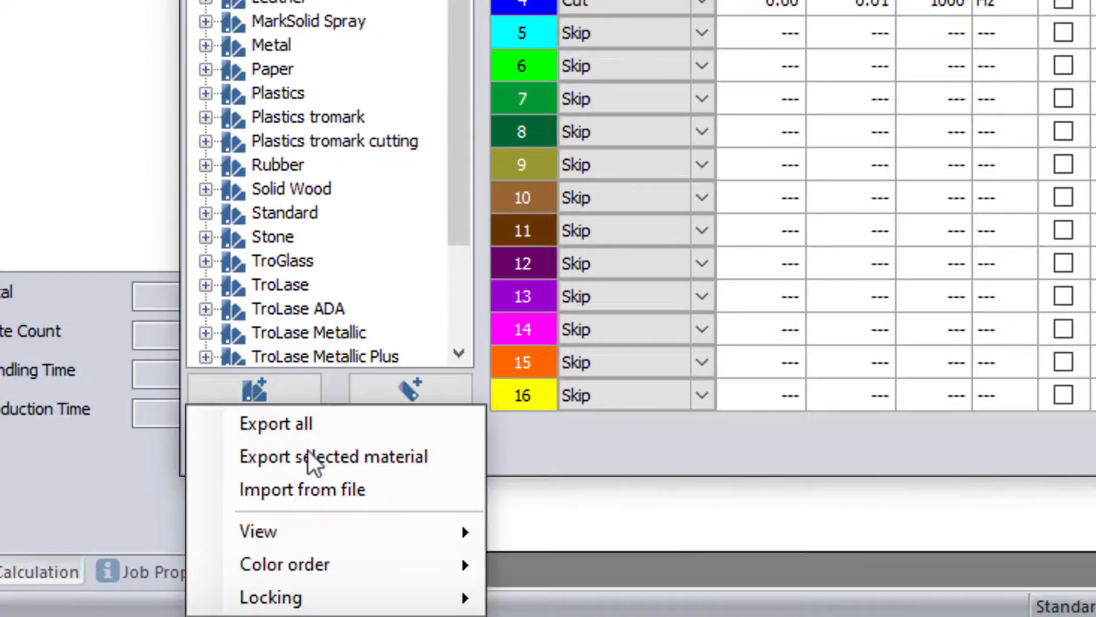
mouse_move(313, 575)
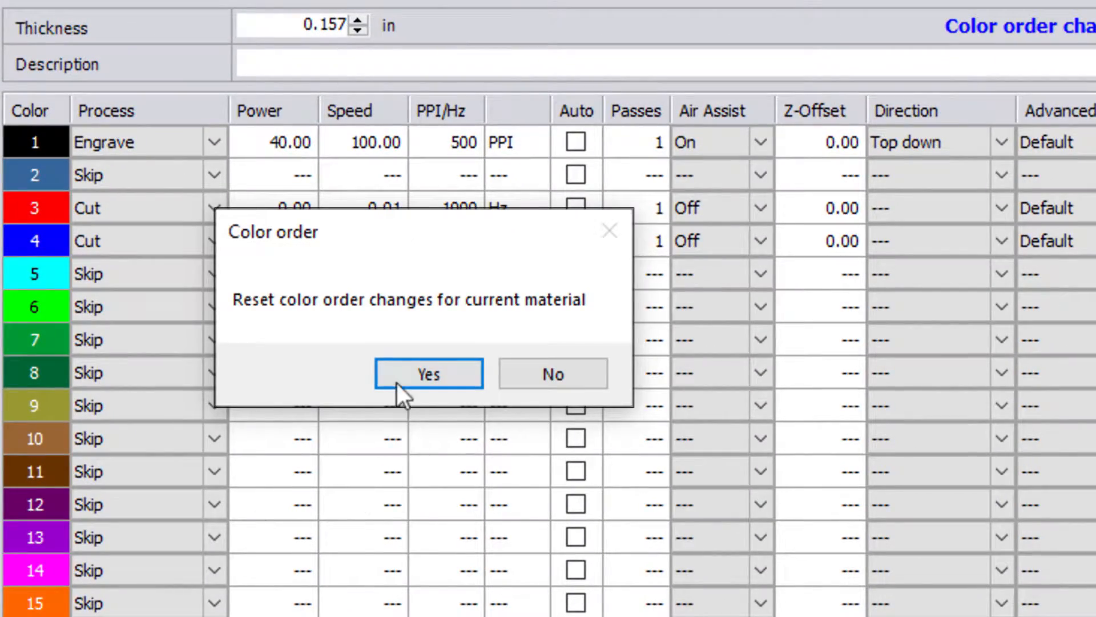
left_click(464, 348)
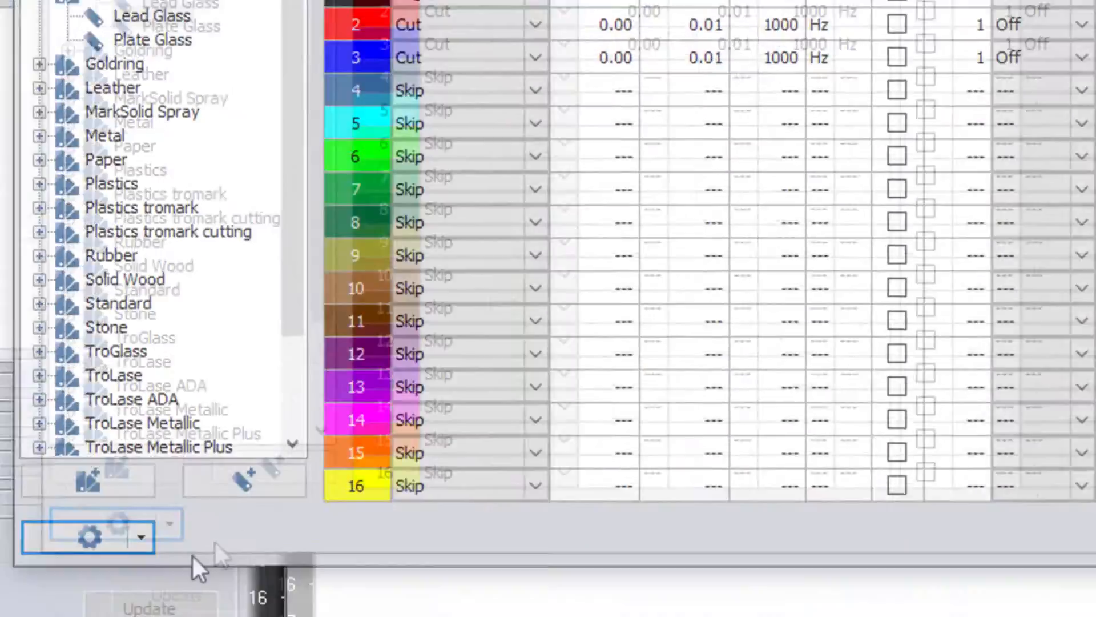
Step: Make the colour order changeable again
left_click(331, 456)
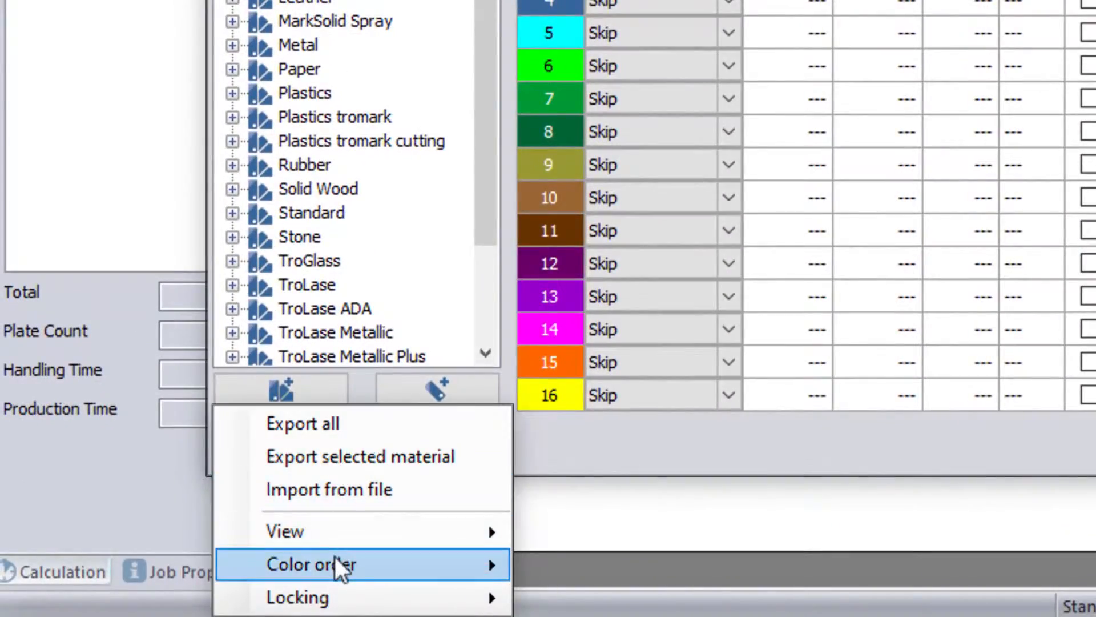
mouse_move(337, 563)
left_click(579, 571)
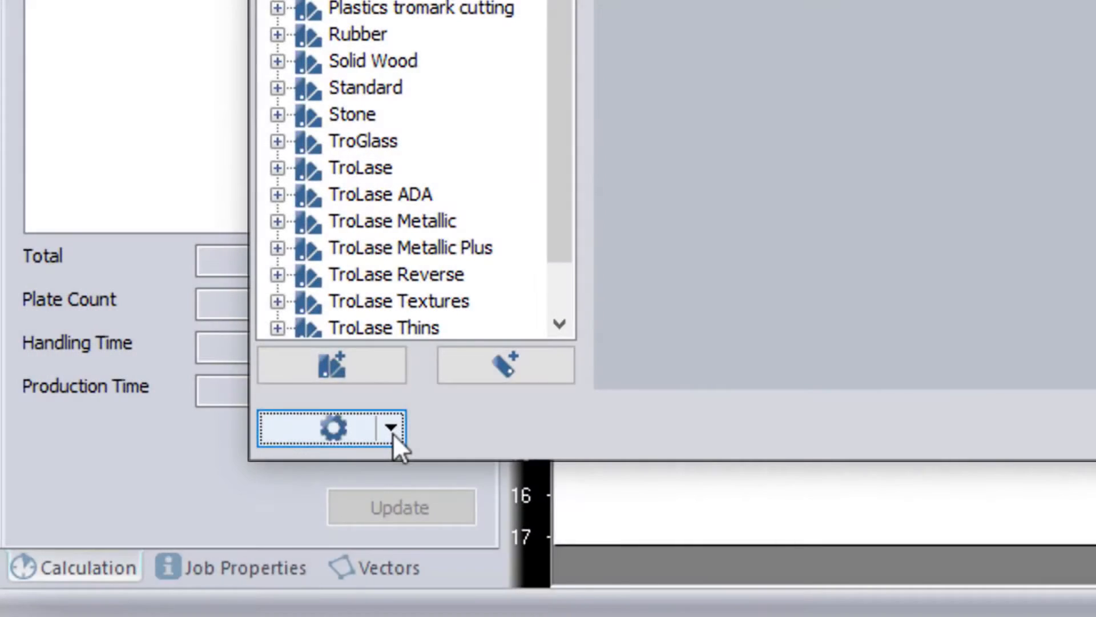
Step: Bring up the Locking submenu in the material database options
left_click(393, 434)
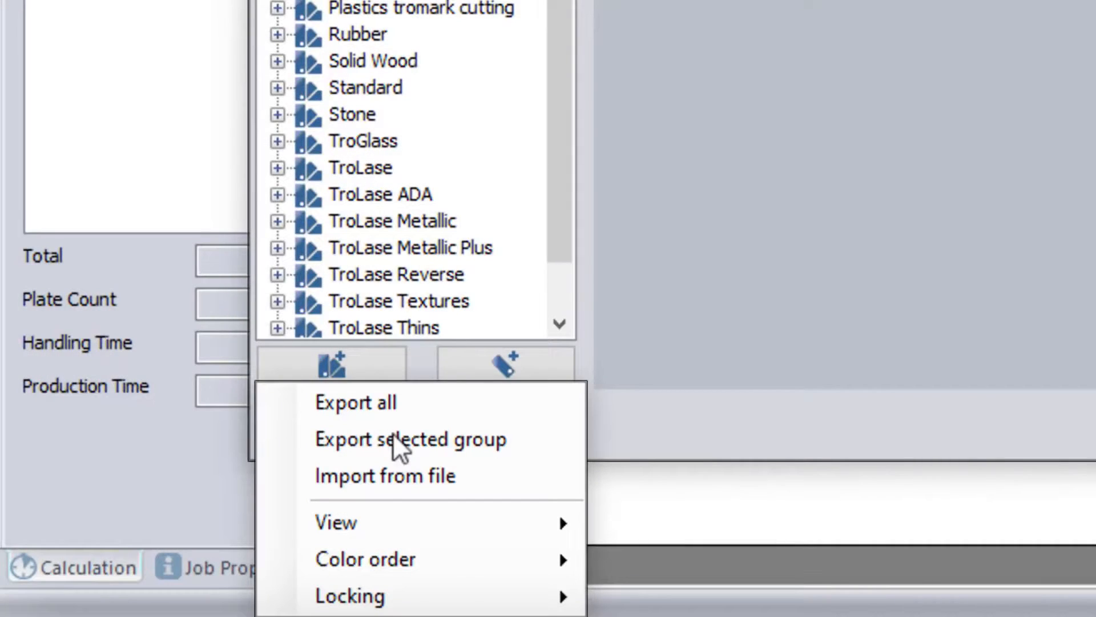
mouse_move(404, 597)
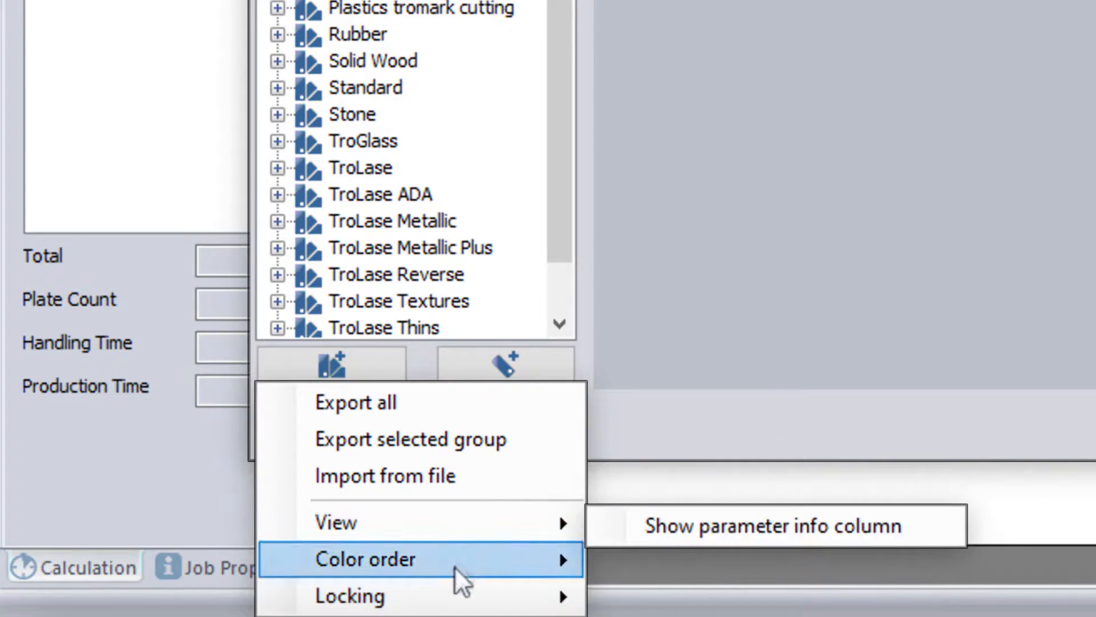
mouse_move(459, 596)
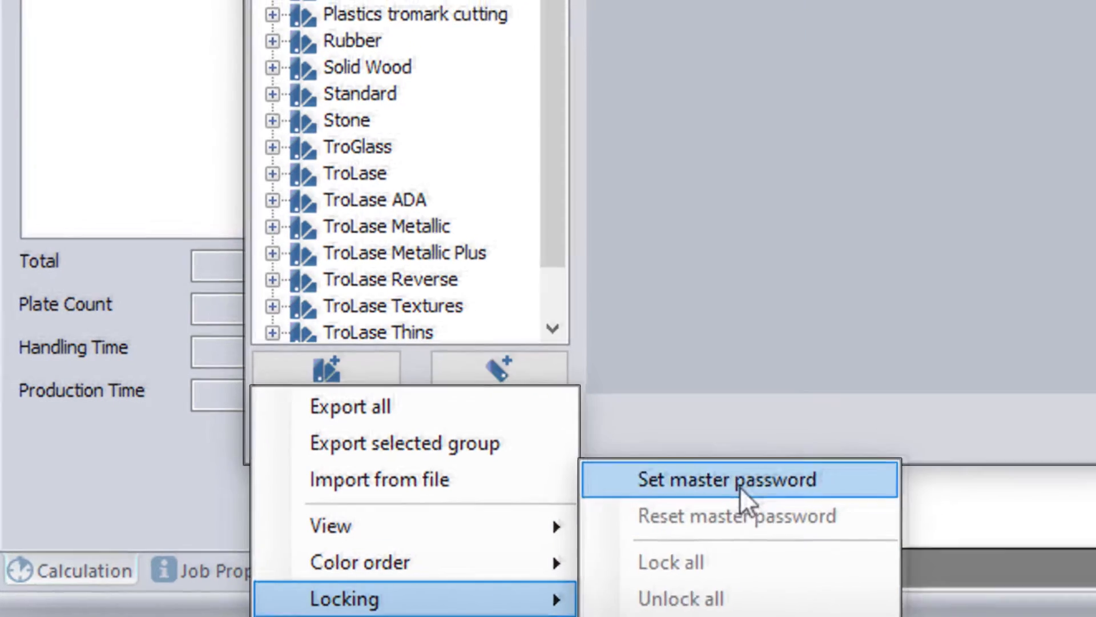
Step: Set a new master password, retyping it to confirm, and acknowledge the success message
left_click(741, 490)
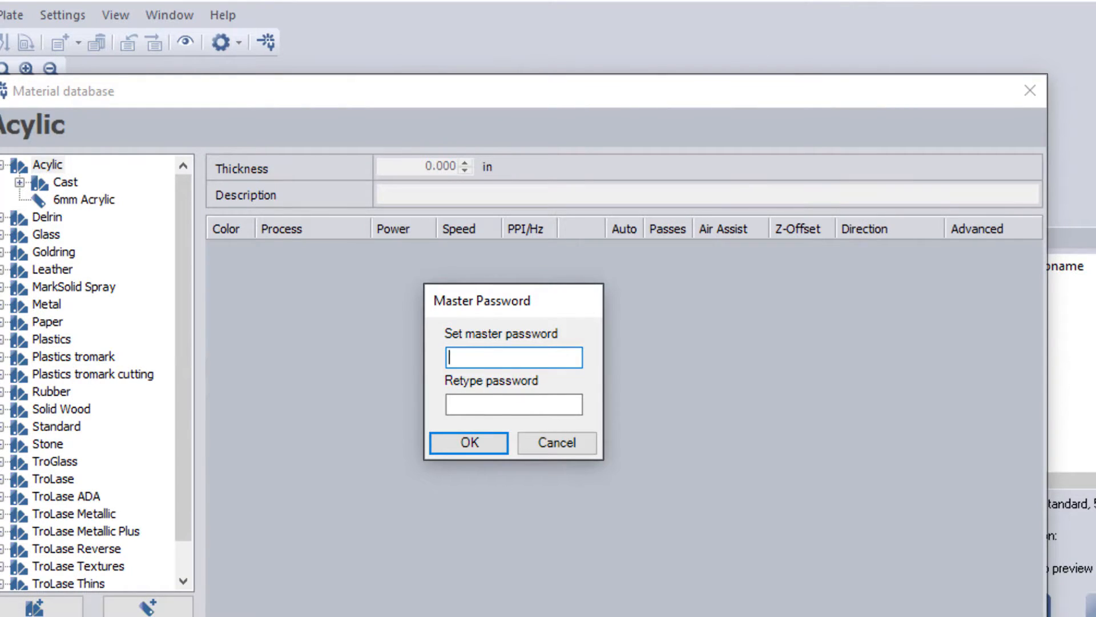
type("1234")
left_click(488, 403)
type("1234")
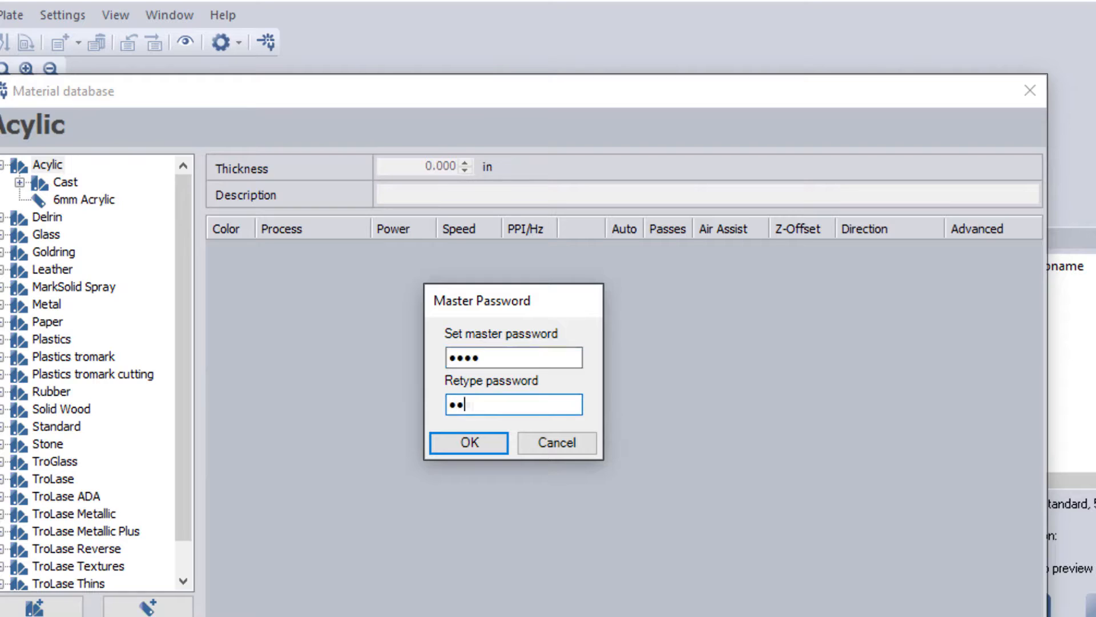
left_click(484, 444)
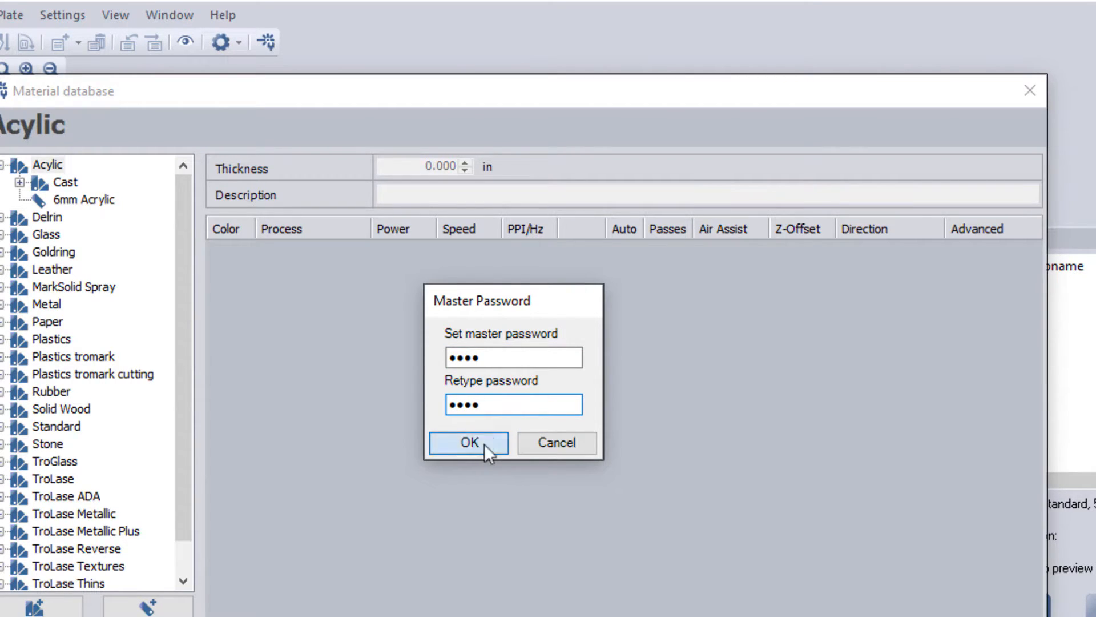
left_click(561, 424)
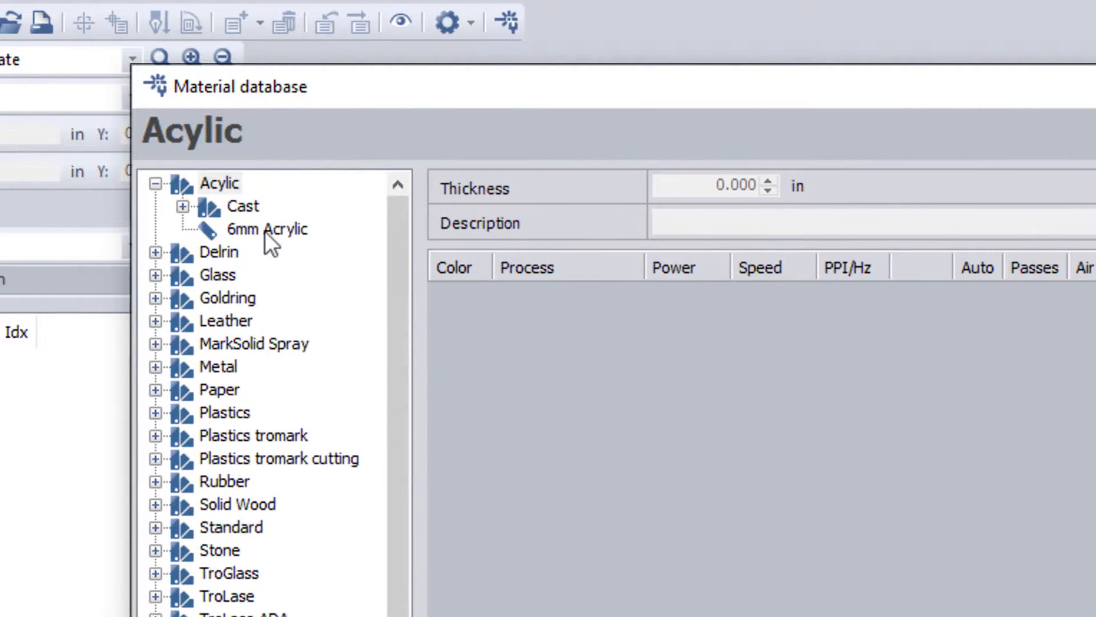
Step: Expand the Cast group and lock all material groups in the database
left_click(182, 206)
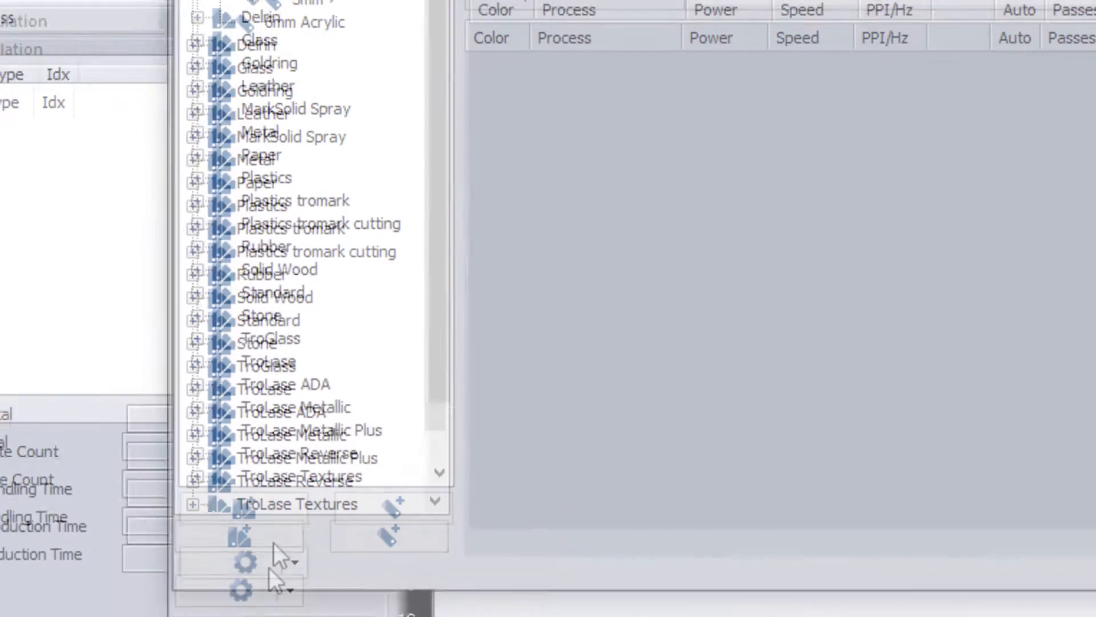
left_click(274, 547)
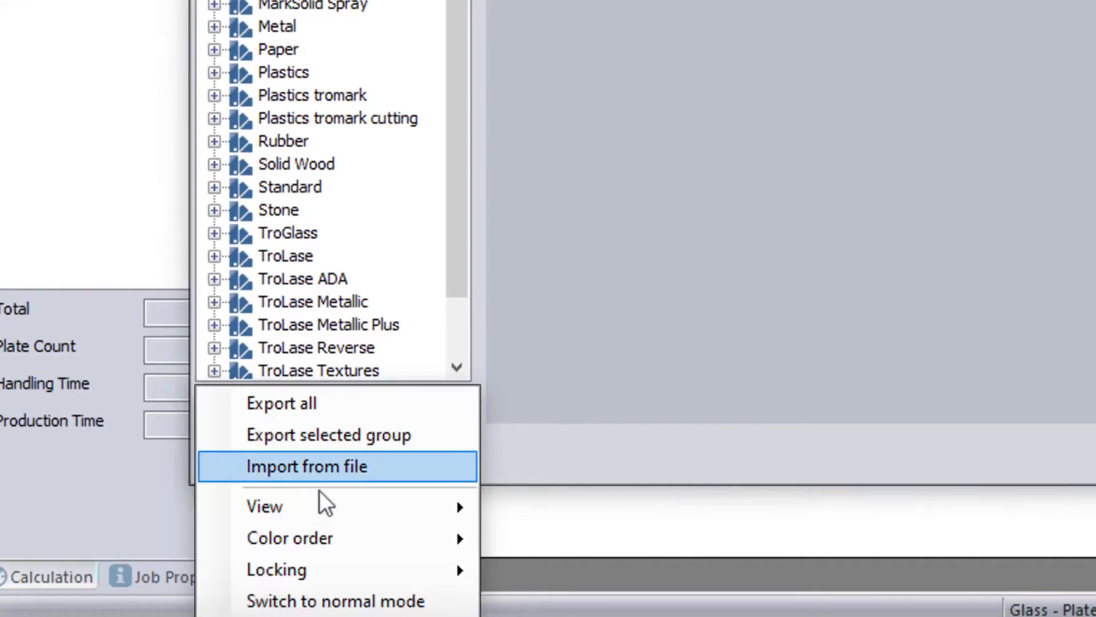
mouse_move(330, 576)
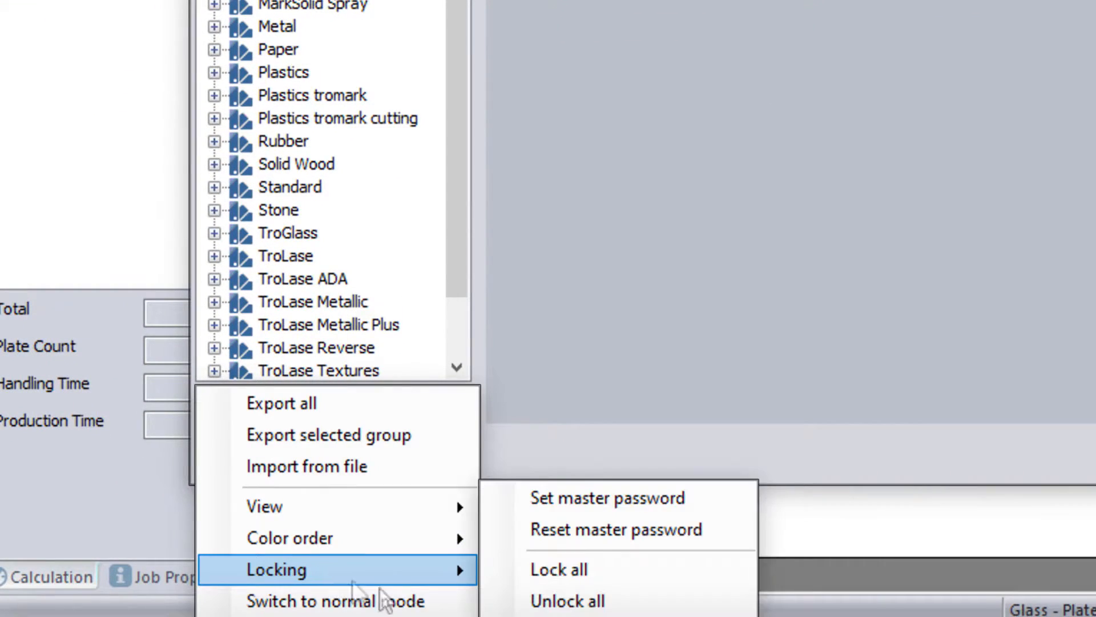
left_click(568, 579)
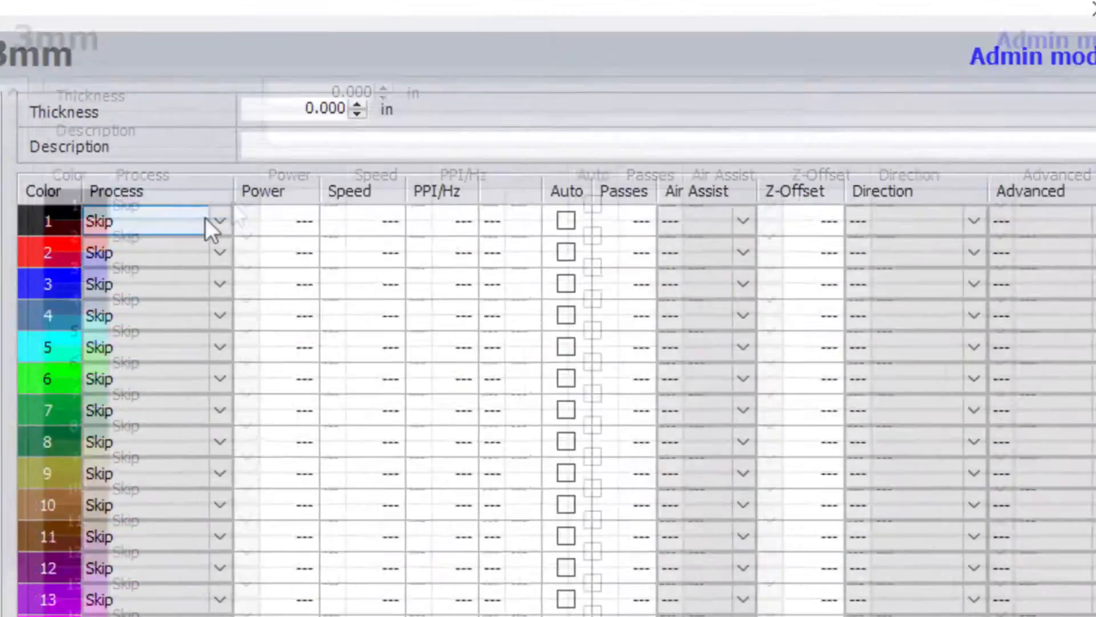
Step: Make colour 1 an Engrave step at 30.00 power, then accept and close the settings
left_click(219, 222)
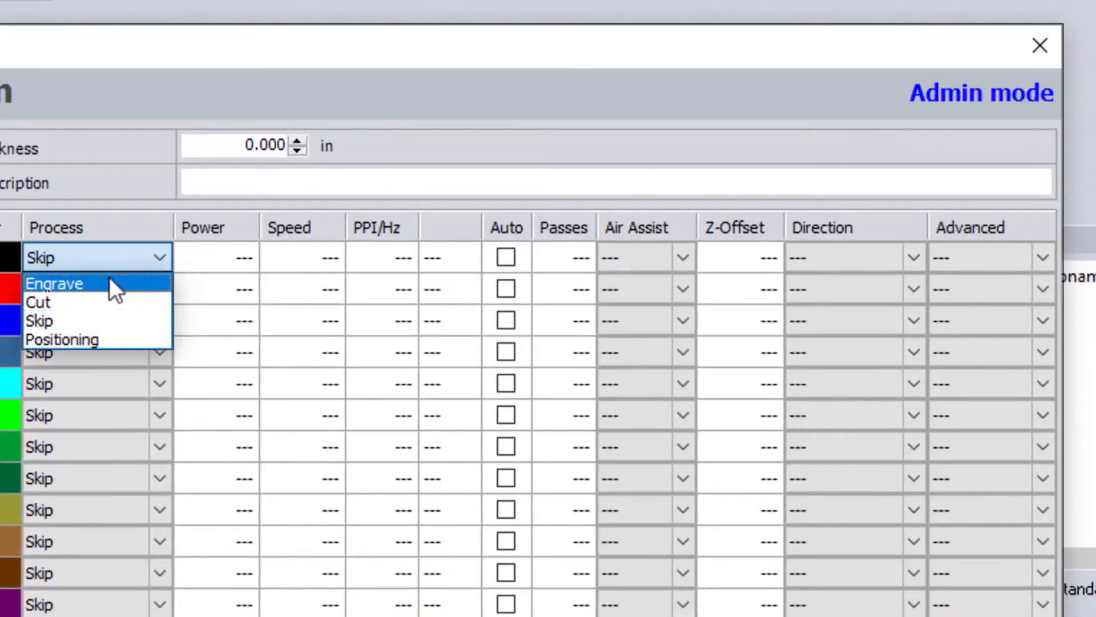
left_click(112, 284)
left_click(246, 259)
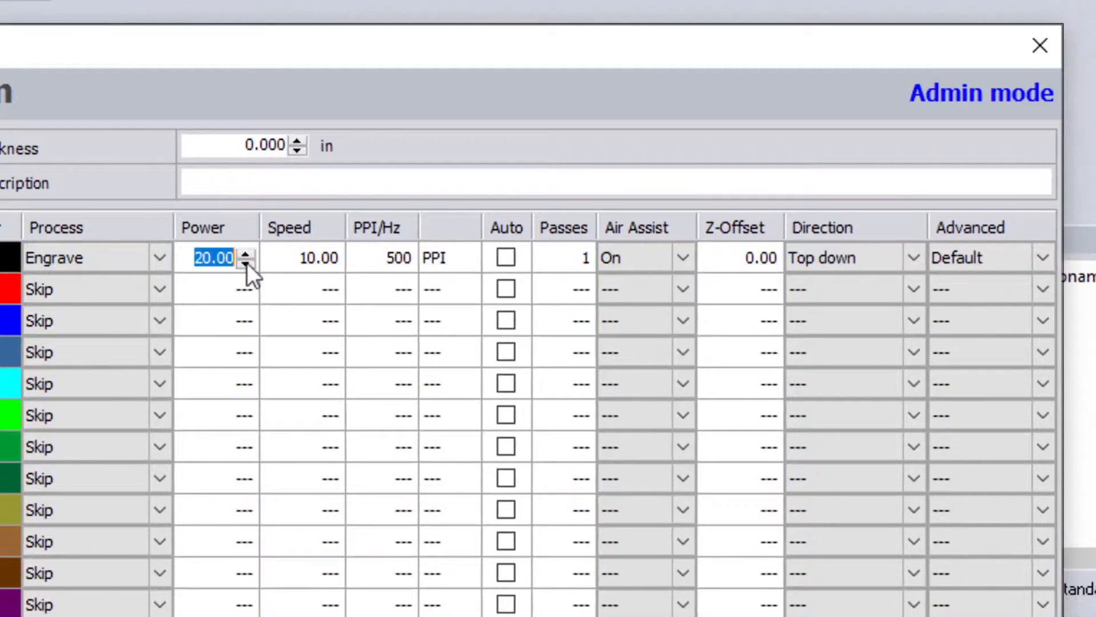
type("30")
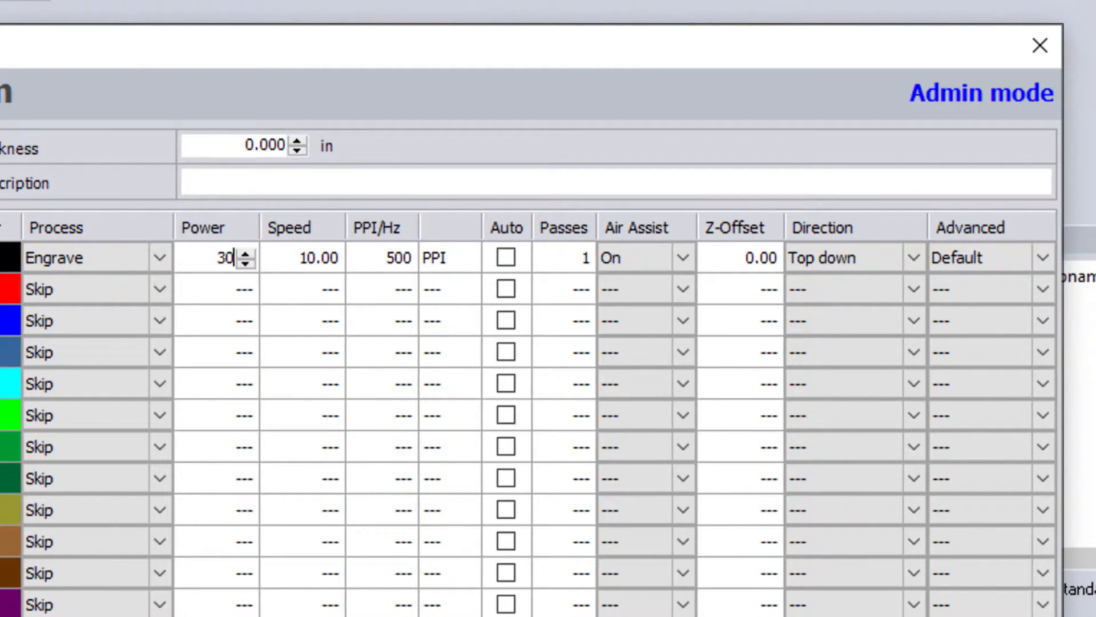
key("Tab")
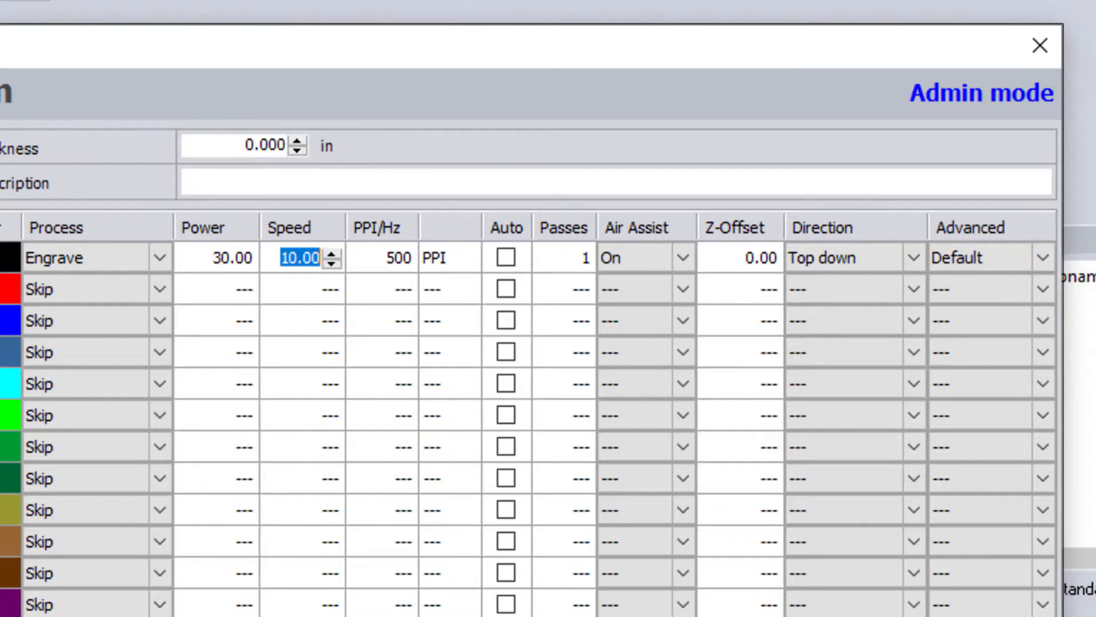
key("Return")
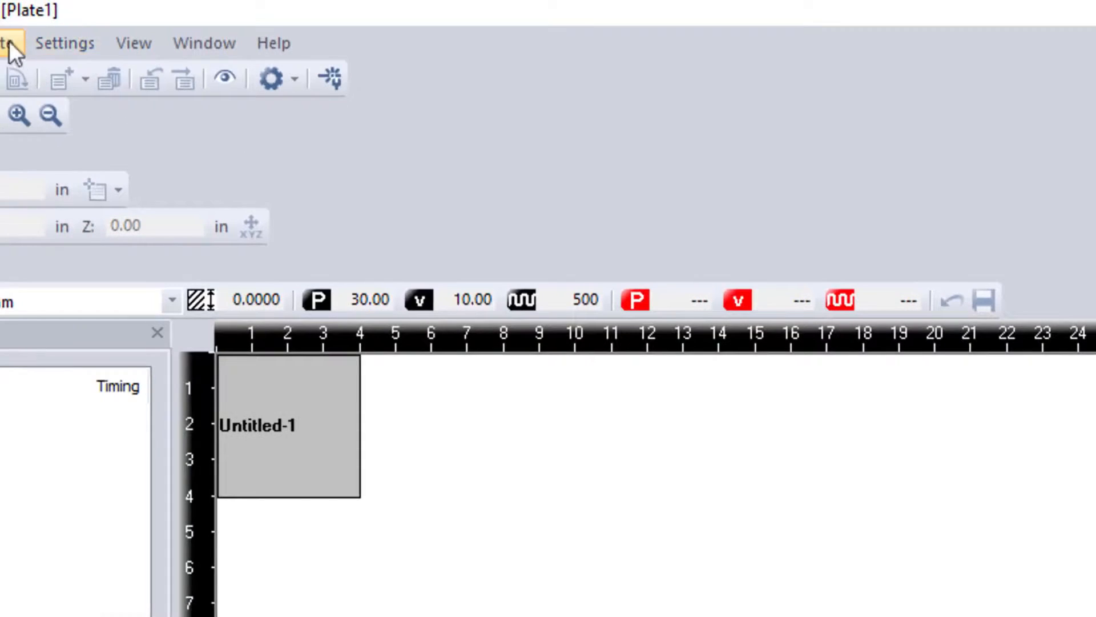
Step: Reopen the material database and select colour 1's Power value on 3mm cast acrylic
left_click(9, 41)
left_click(59, 77)
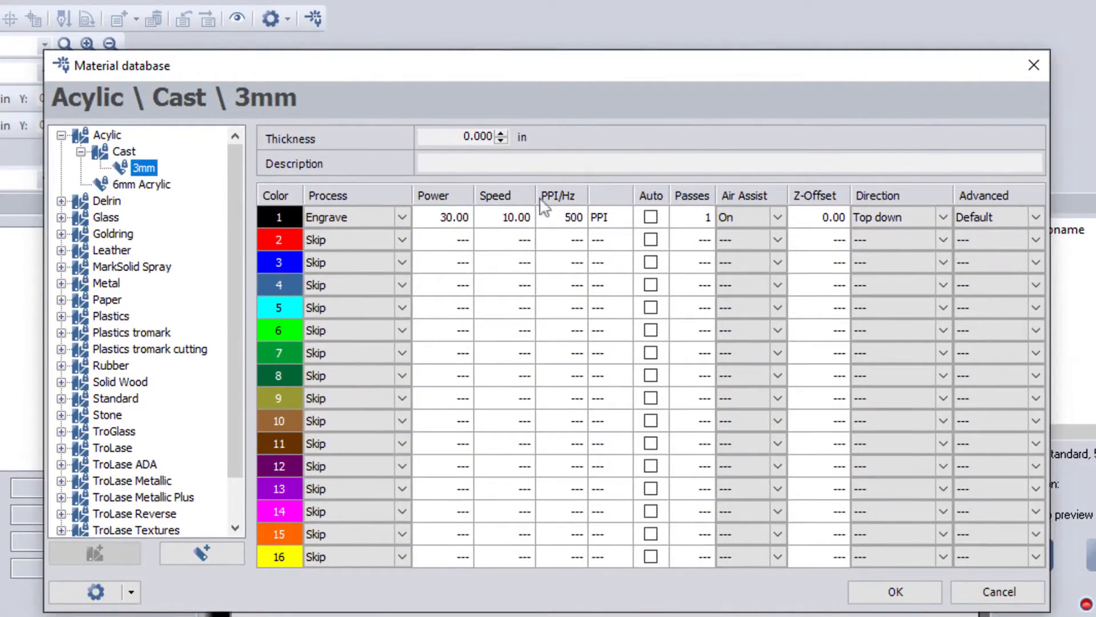
left_click(457, 219)
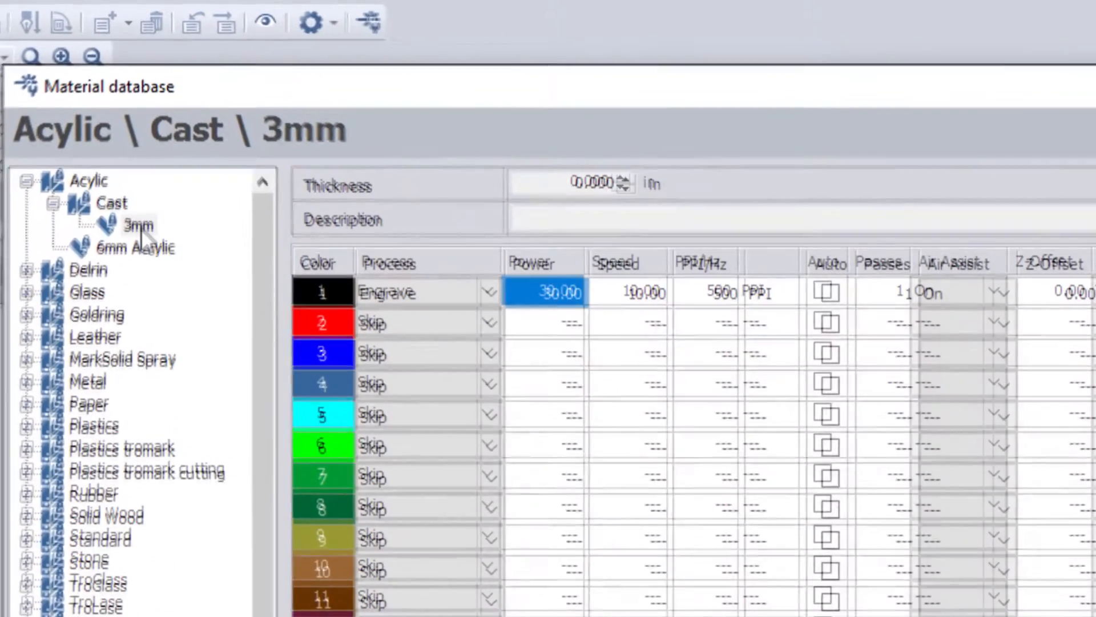
Step: Check the locked 3mm material's available actions, then dismiss the list
right_click(143, 167)
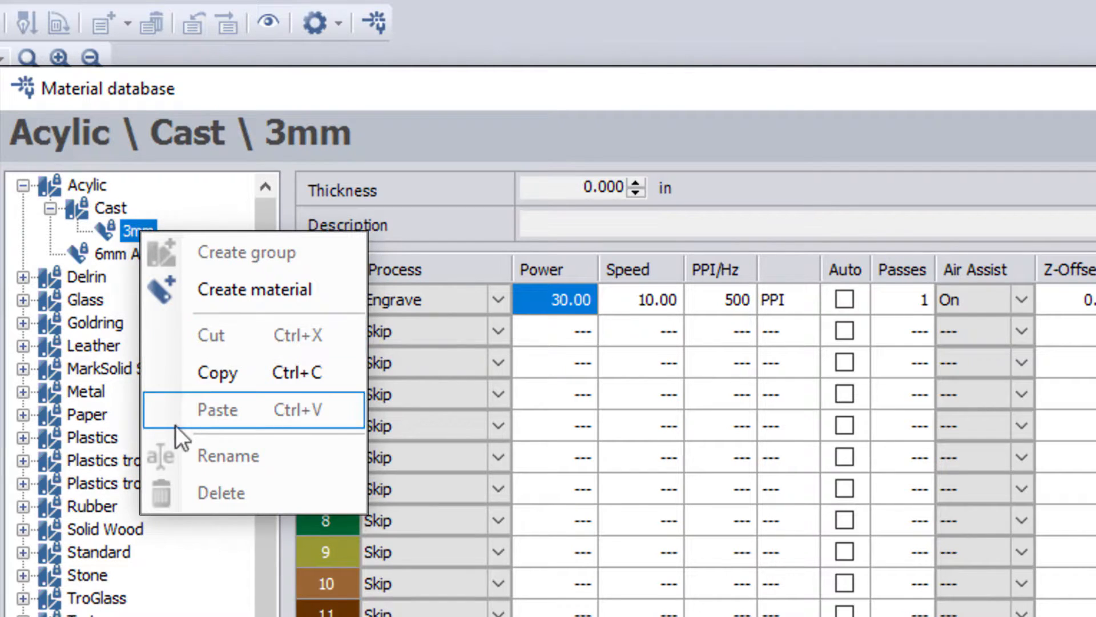
key("Escape")
left_click(328, 471)
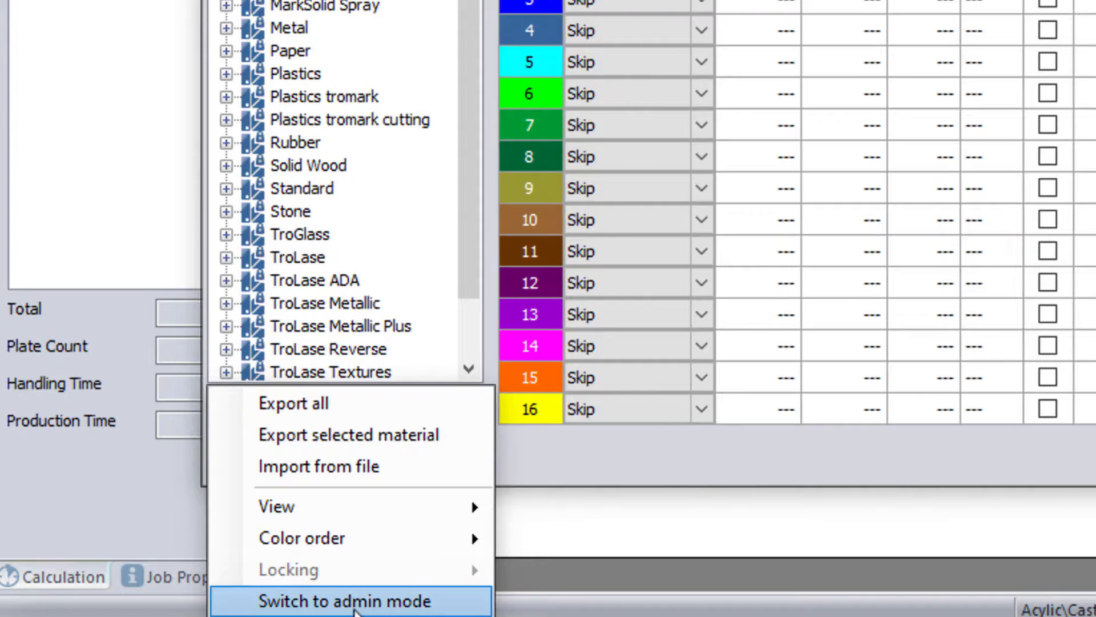
Step: Switch the material database to admin mode by logging in with the admin password
left_click(354, 603)
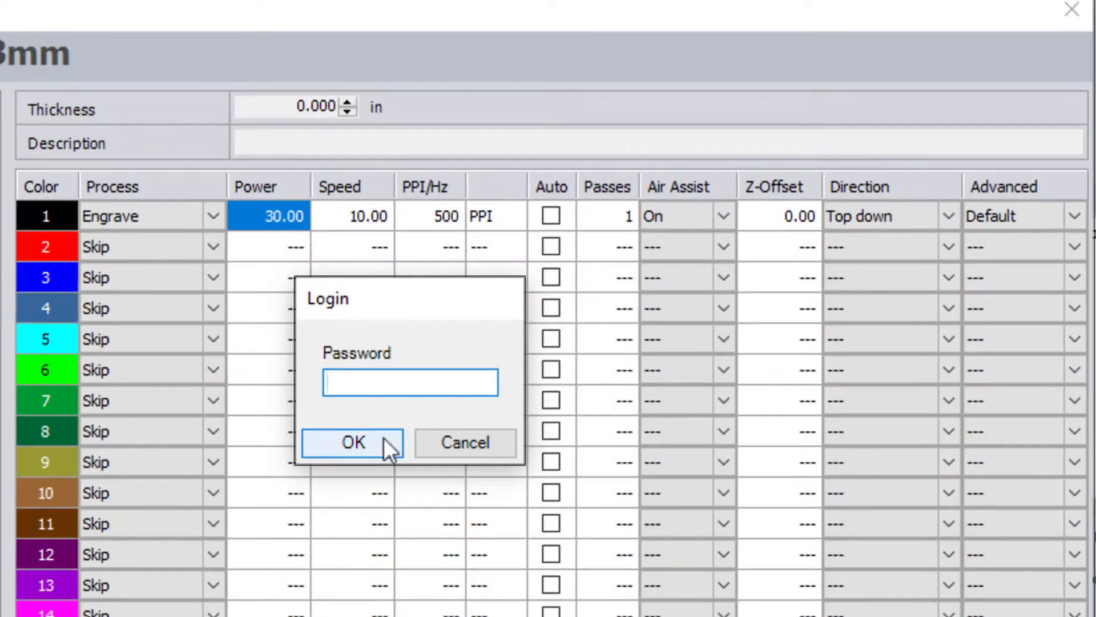
type("••••")
left_click(371, 443)
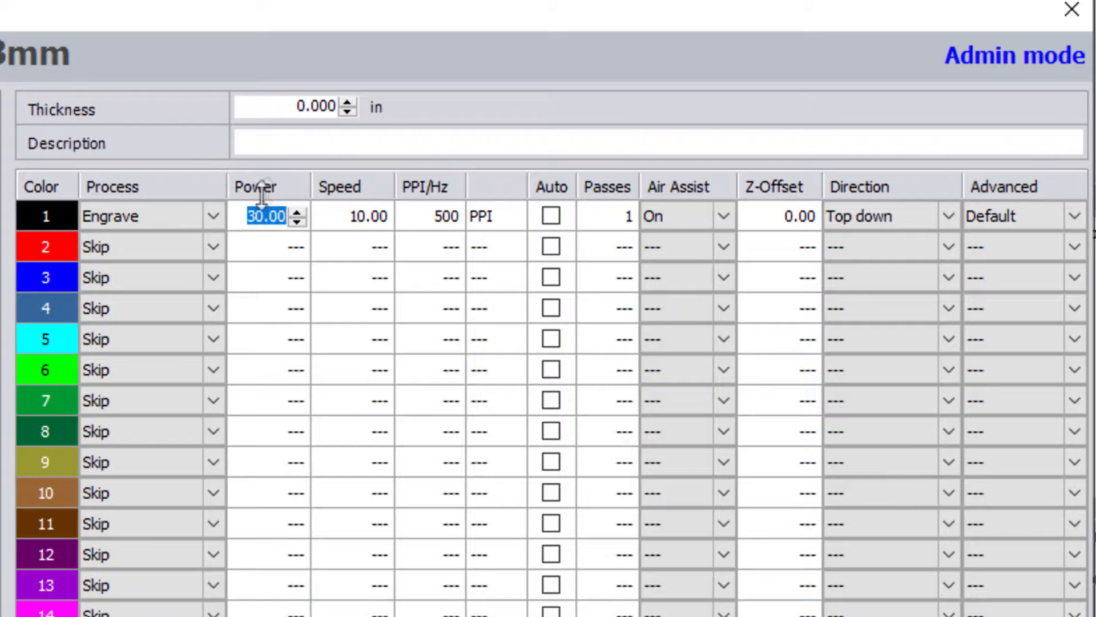
Step: Raise colour 1's Engrave power to 40, then close and reopen the material database
type("40")
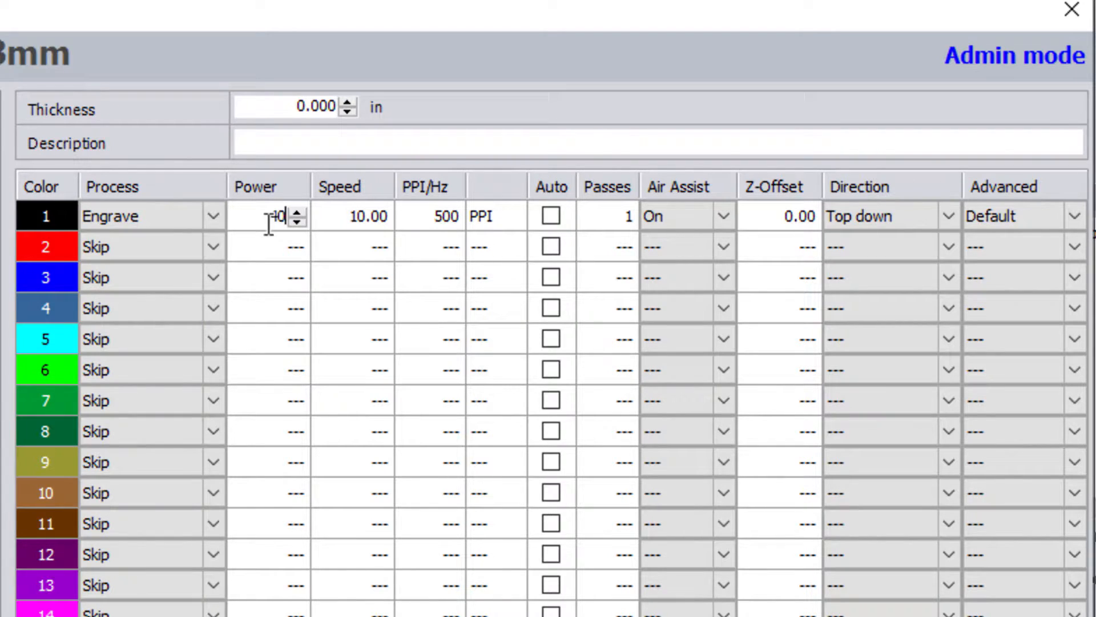
key("Tab")
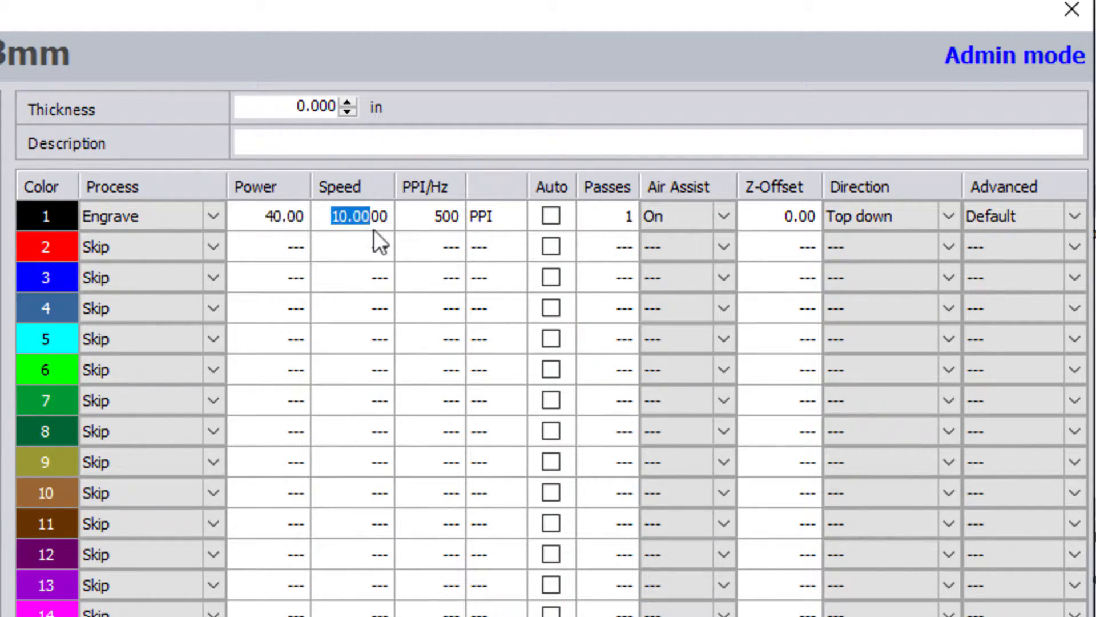
left_click(737, 616)
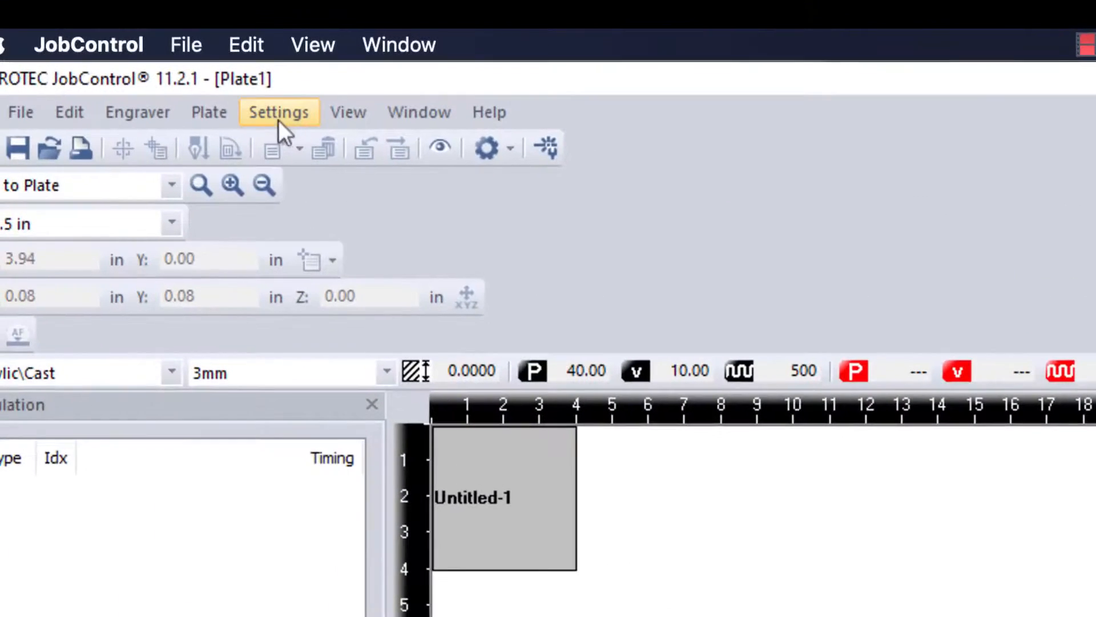
left_click(276, 113)
left_click(319, 142)
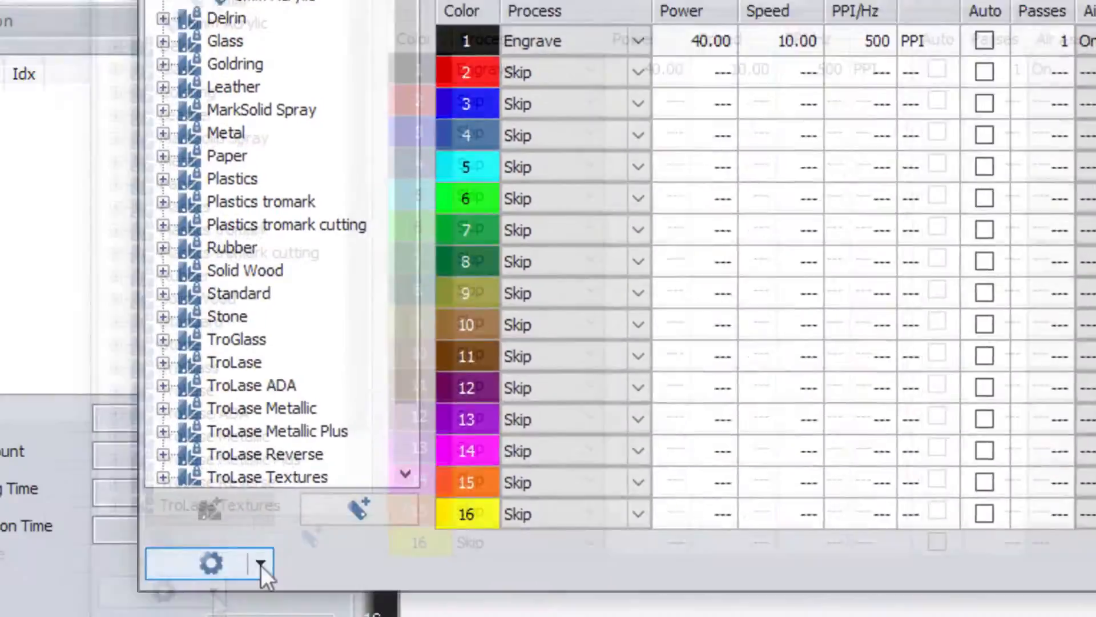
Step: Switch to admin mode by logging in with the admin password
left_click(262, 566)
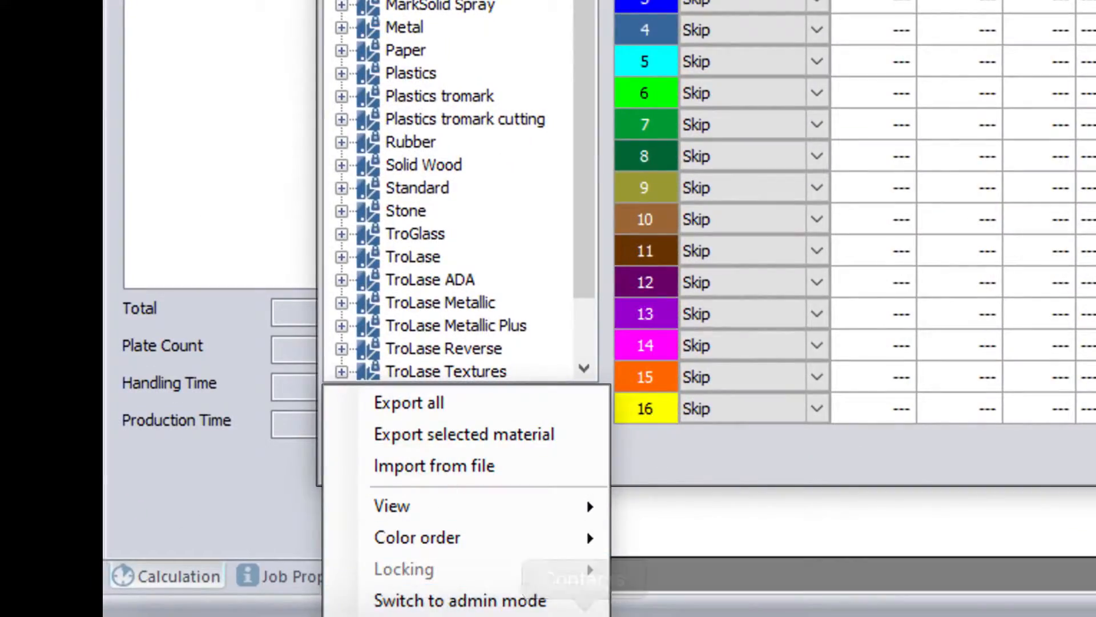
left_click(571, 609)
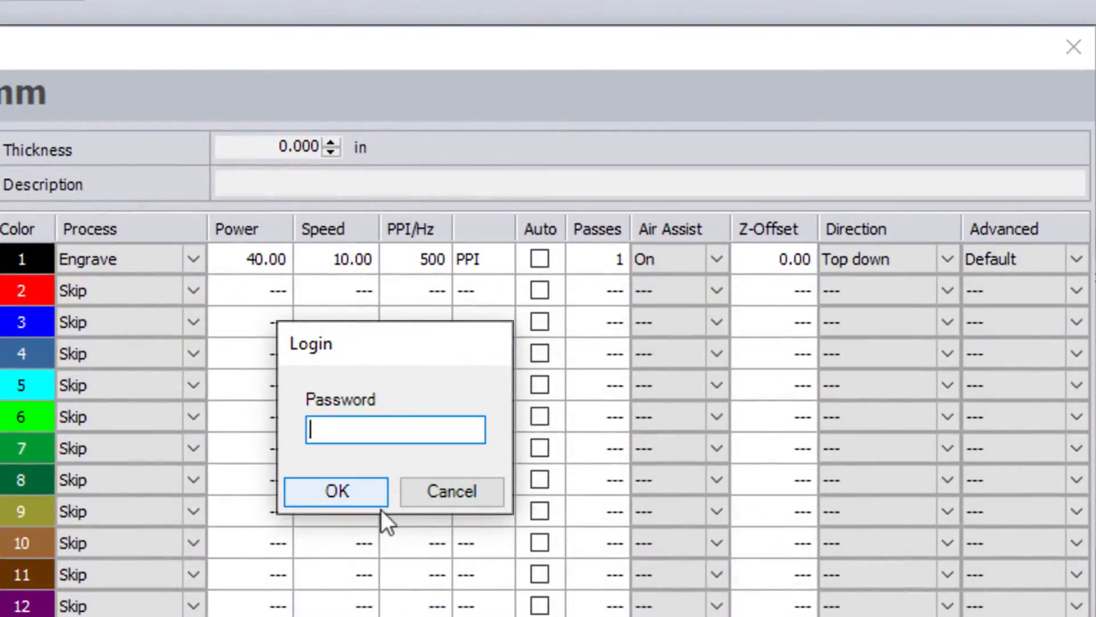
type("****")
left_click(337, 491)
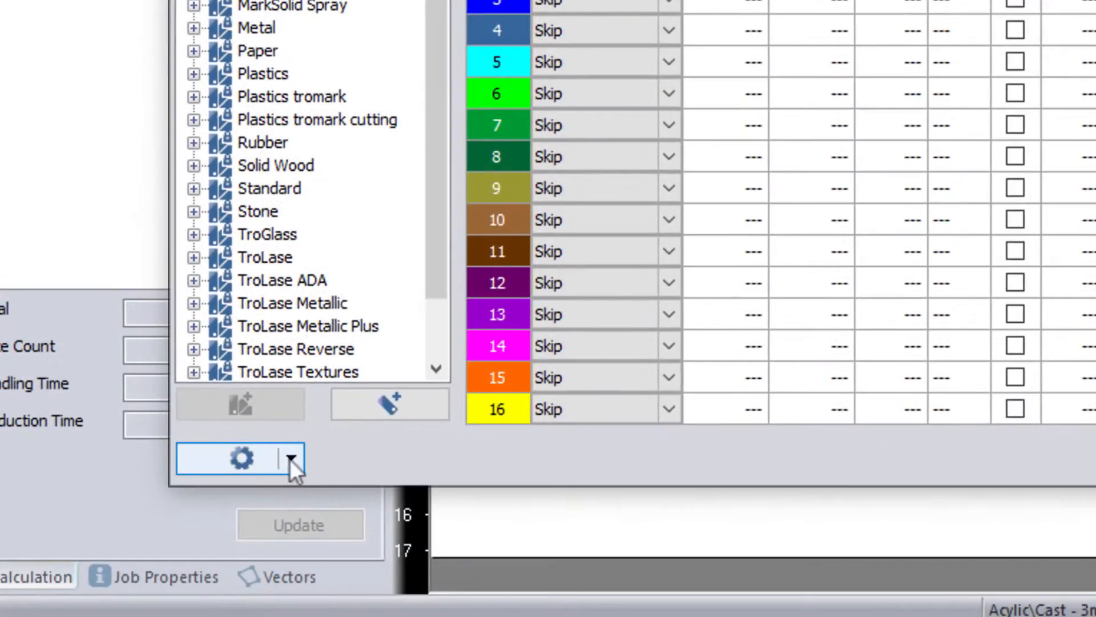
Step: Unlock all materials in the database
left_click(291, 468)
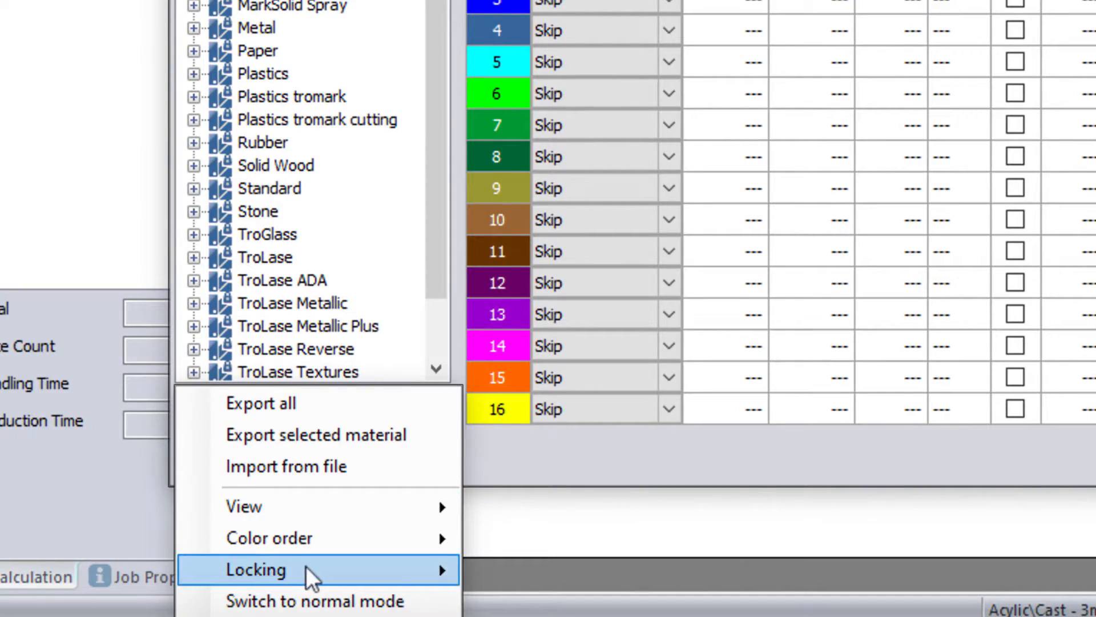
mouse_move(308, 569)
left_click(537, 598)
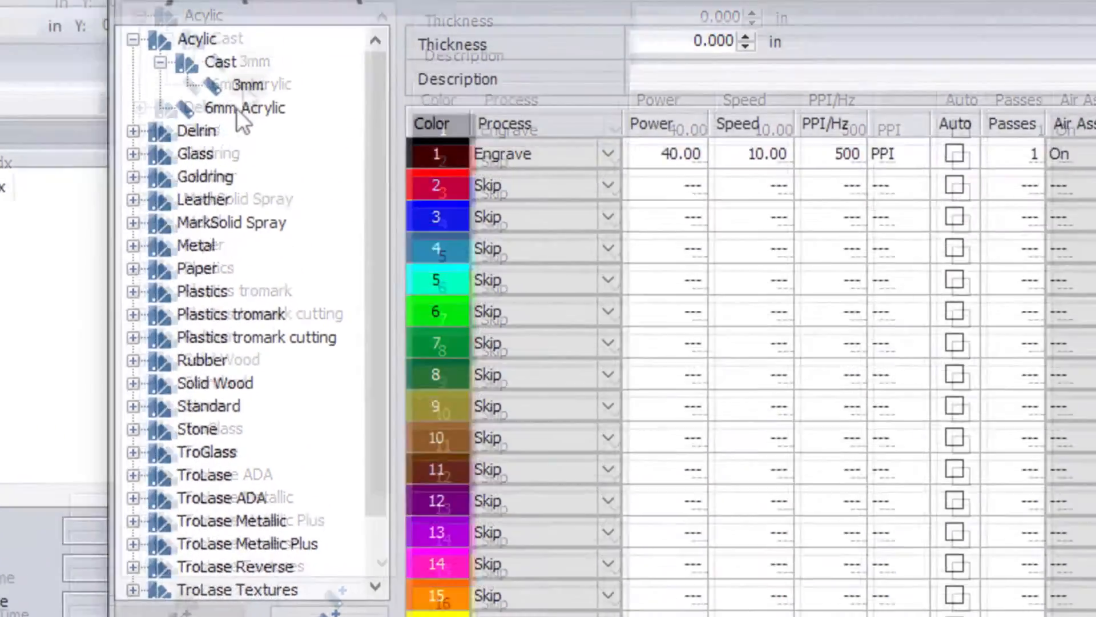
Step: Lock only the 6mm Acrylic material, then close and reopen the material database
right_click(212, 198)
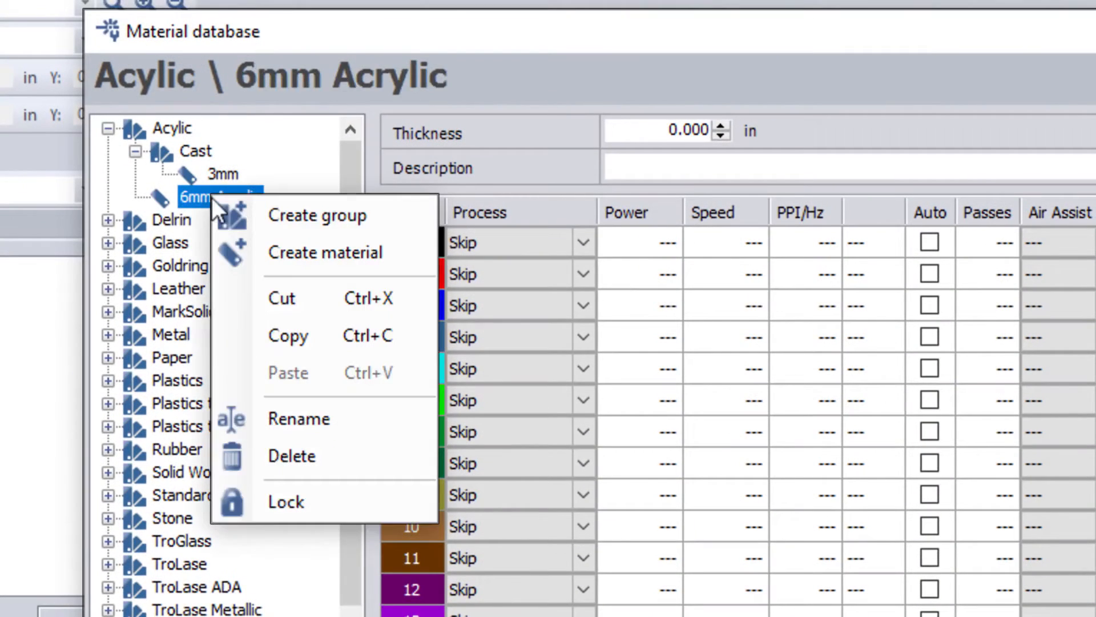
left_click(304, 494)
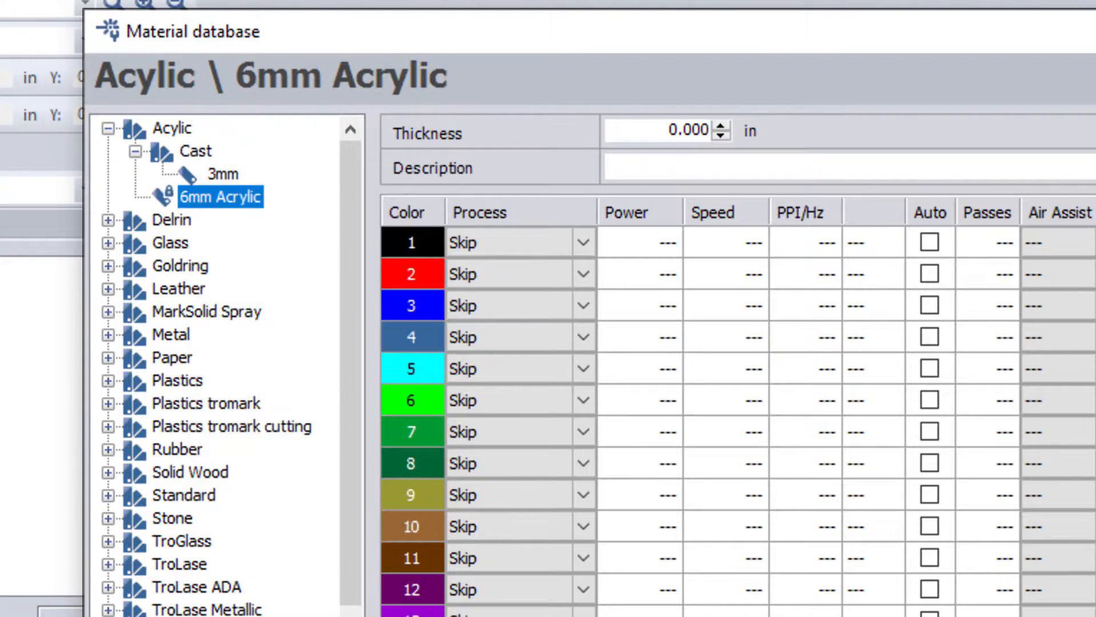
key("Return")
left_click(216, 26)
left_click(244, 54)
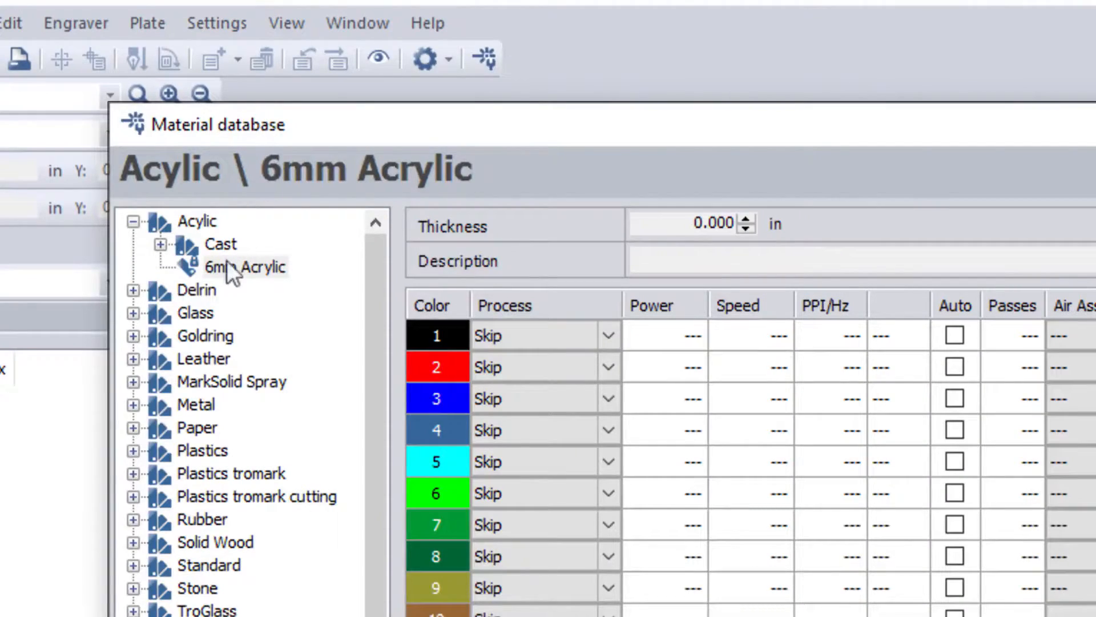
Step: Confirm that Rename and Delete are disabled for the locked 6mm Acrylic material
left_click(247, 267)
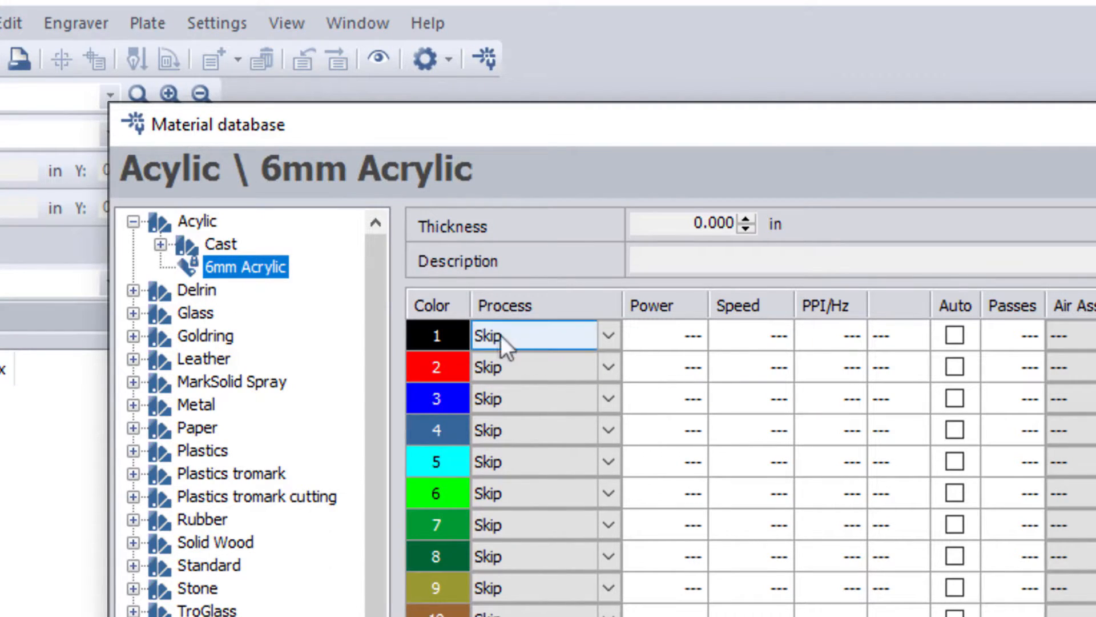
right_click(275, 264)
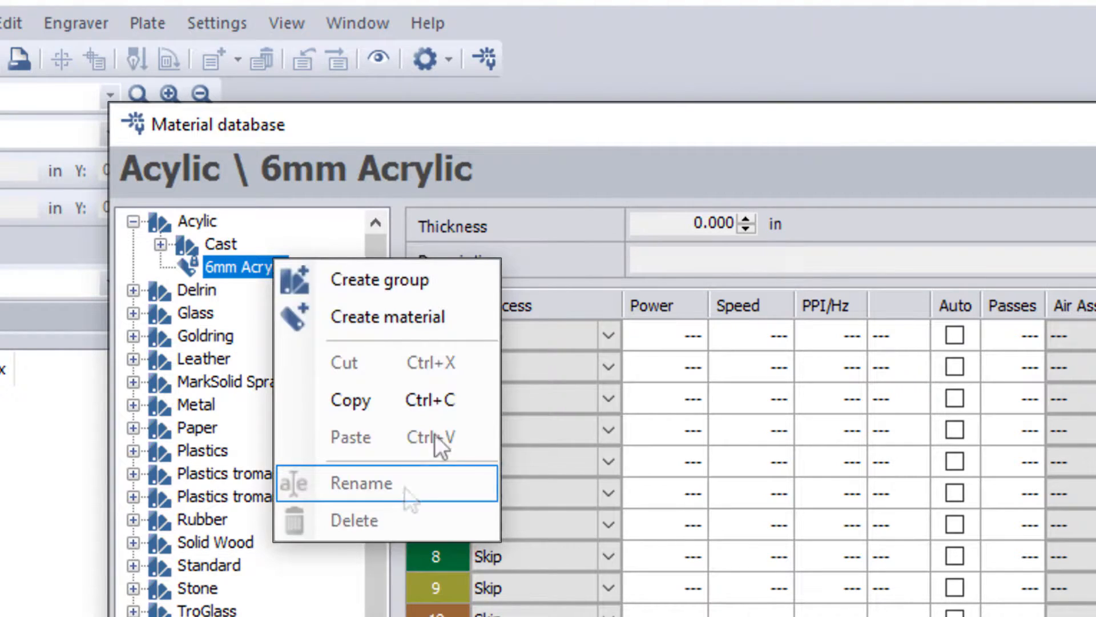
left_click(536, 191)
Step: Try editing colour 1's process, power and speed cells to confirm they are locked
left_click(615, 338)
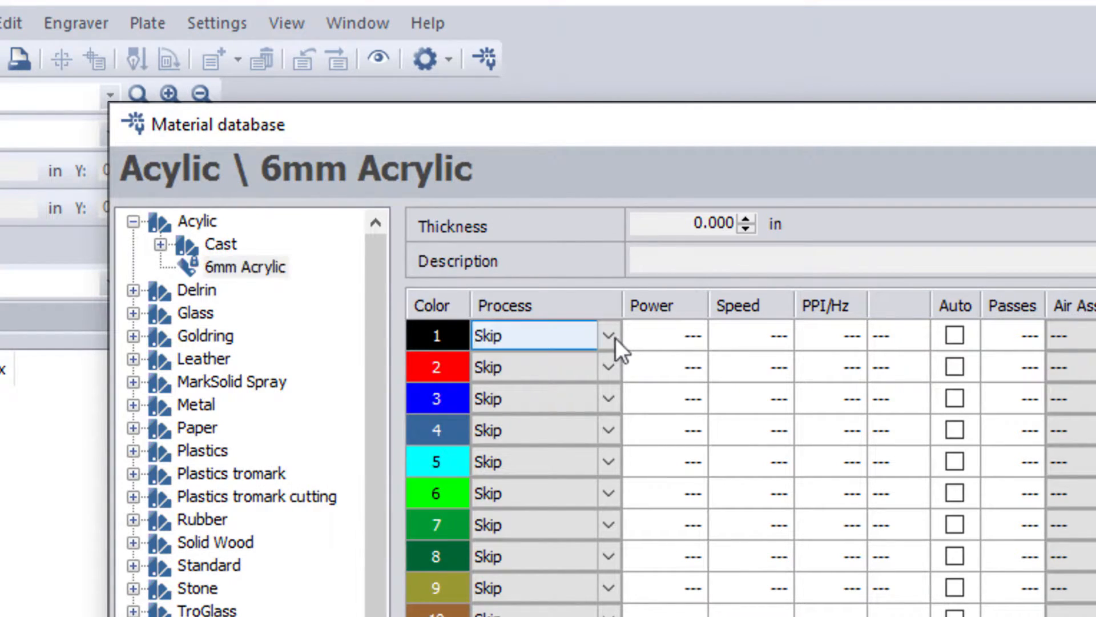
left_click(670, 337)
left_click(731, 340)
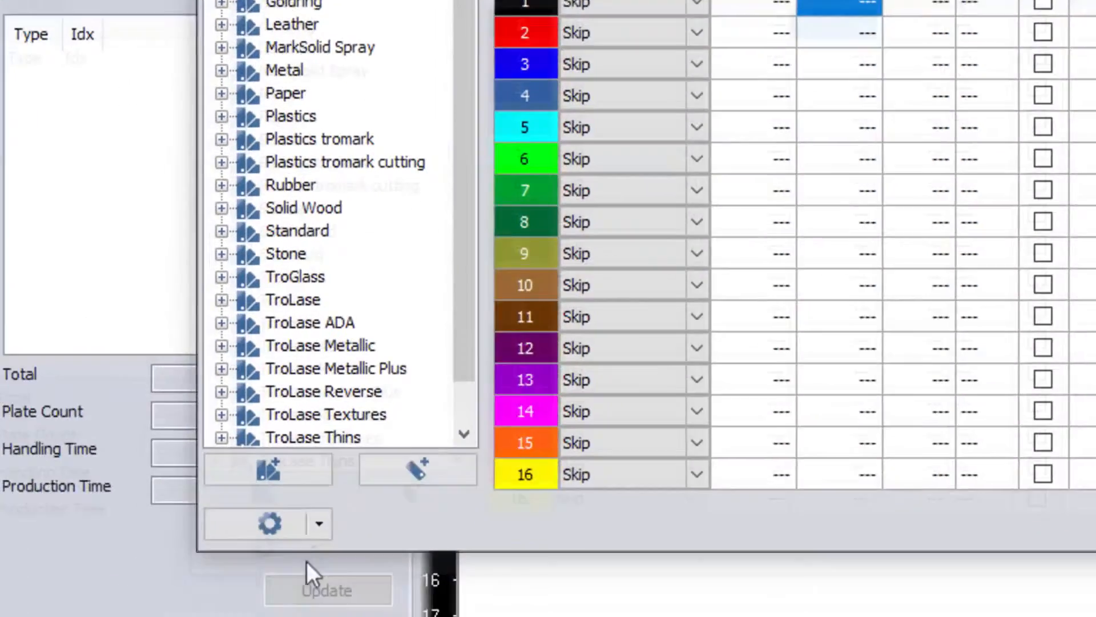
left_click(319, 523)
Step: Log in as admin with the password, then reset the master password under Locking
left_click(335, 597)
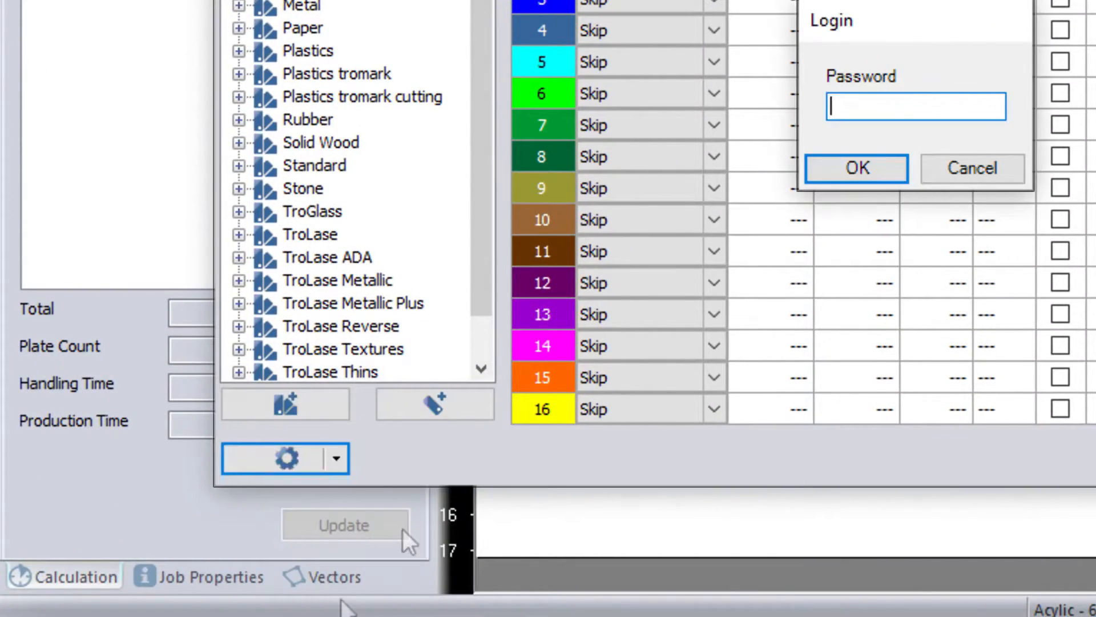
type("••••")
key("Return")
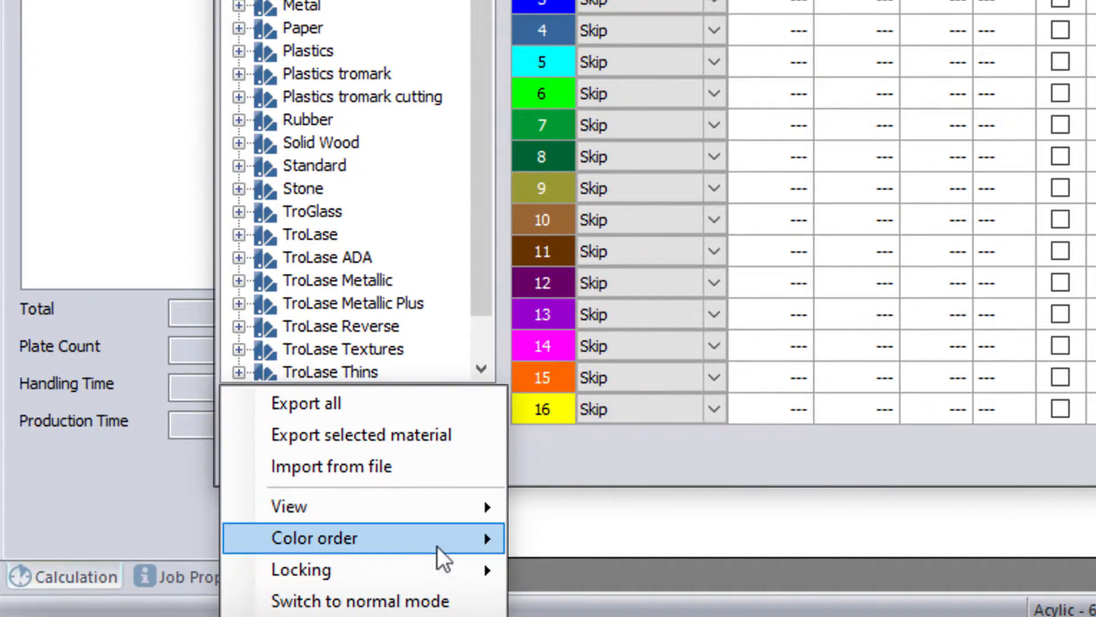
mouse_move(437, 581)
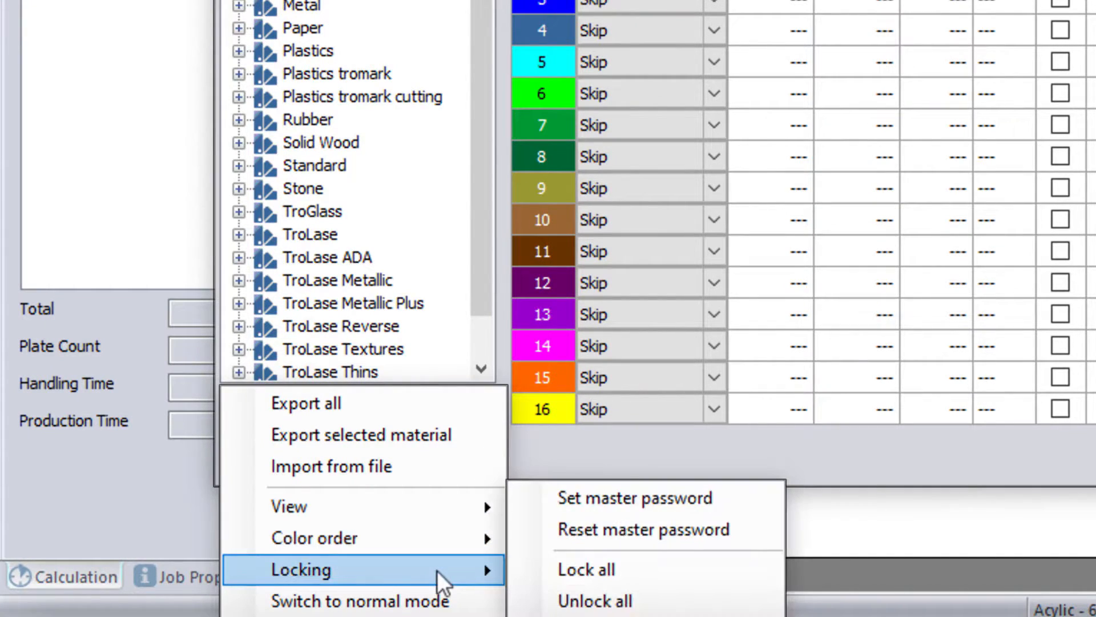
left_click(583, 535)
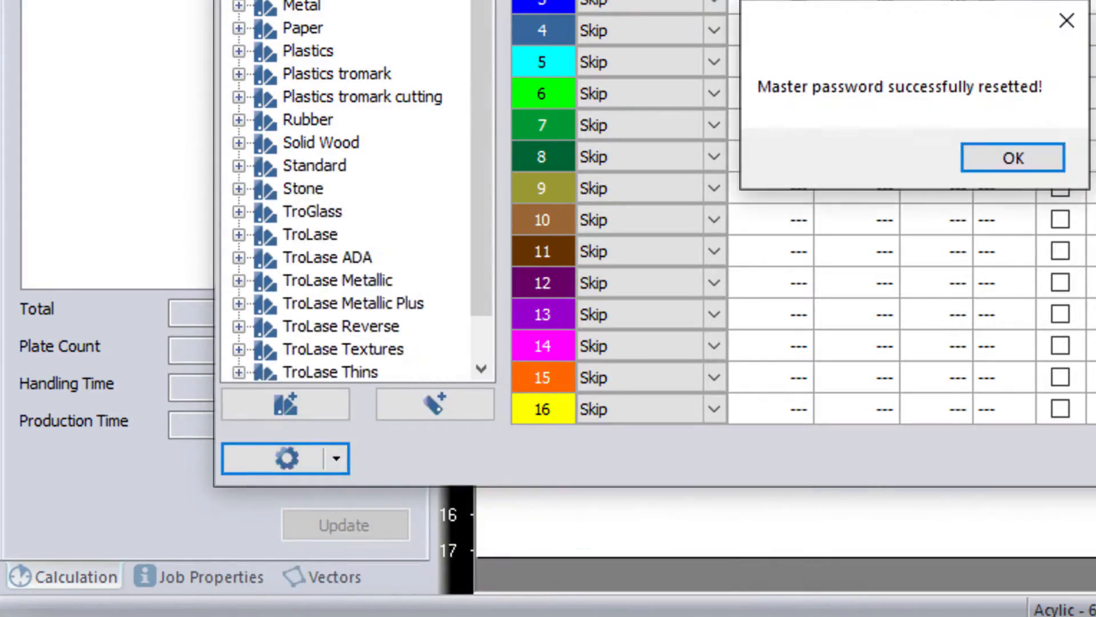
Step: Acknowledge the password-reset message and leave colour 1's process set to Engrave
left_click(1025, 158)
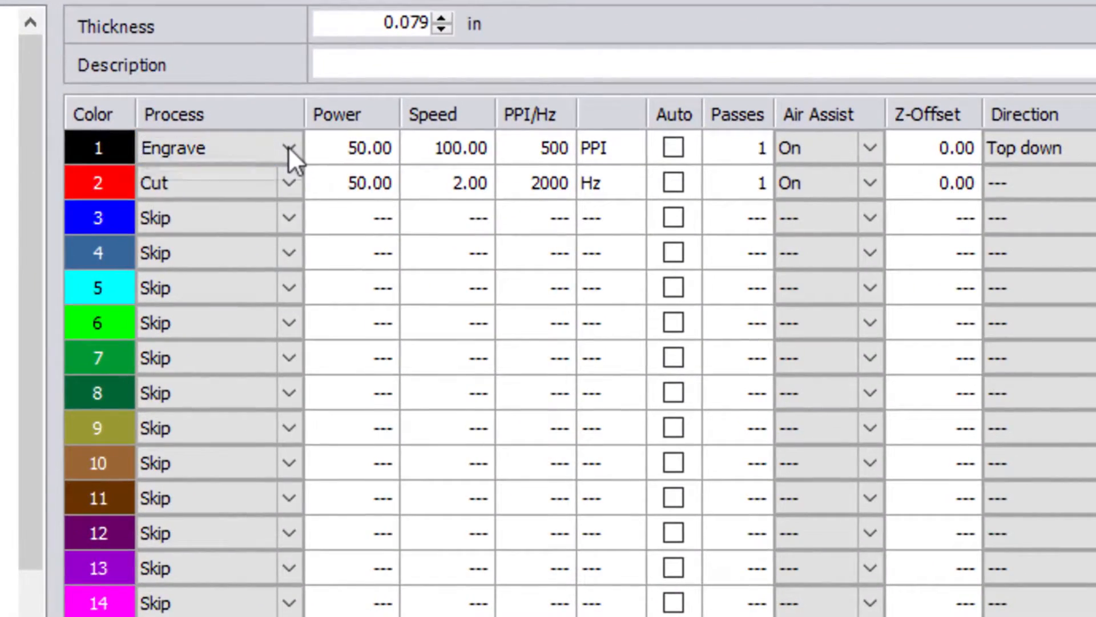
left_click(395, 186)
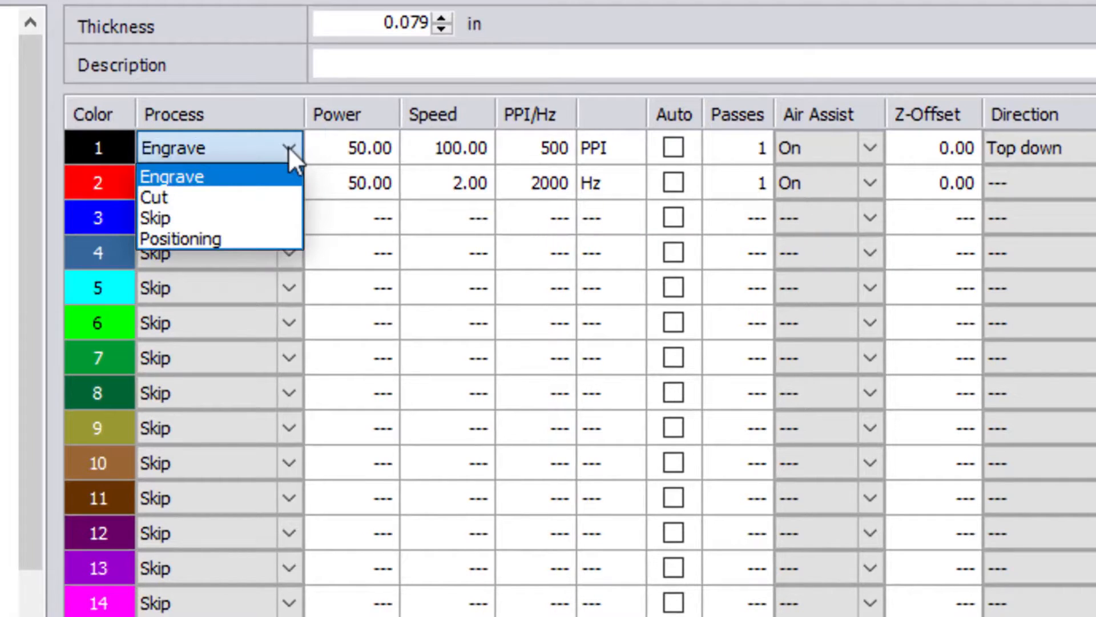
left_click(289, 147)
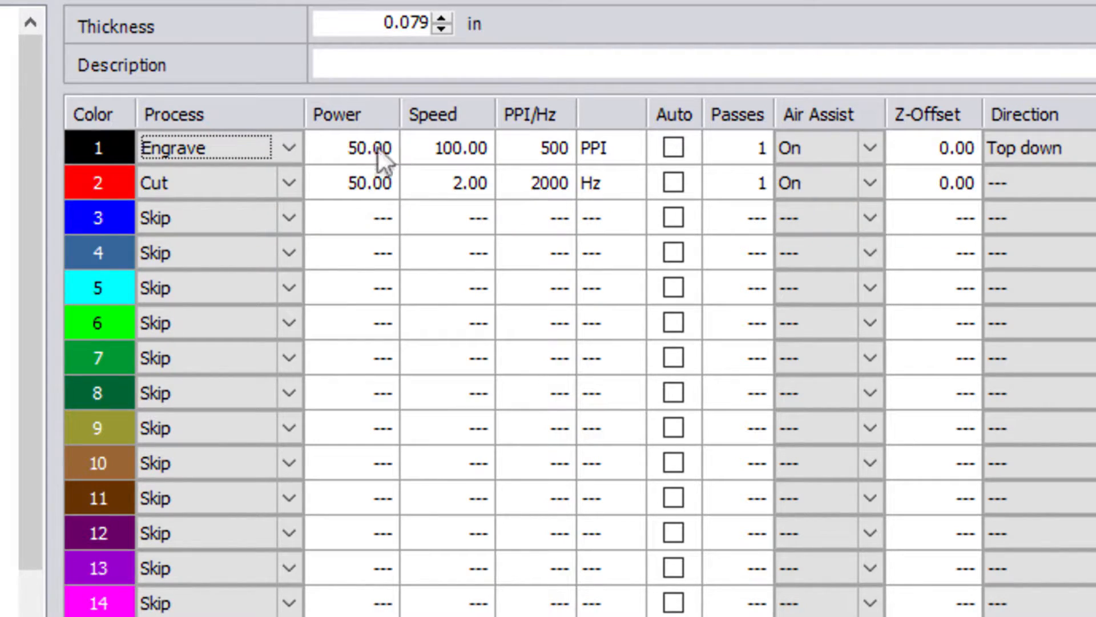
left_click(375, 149)
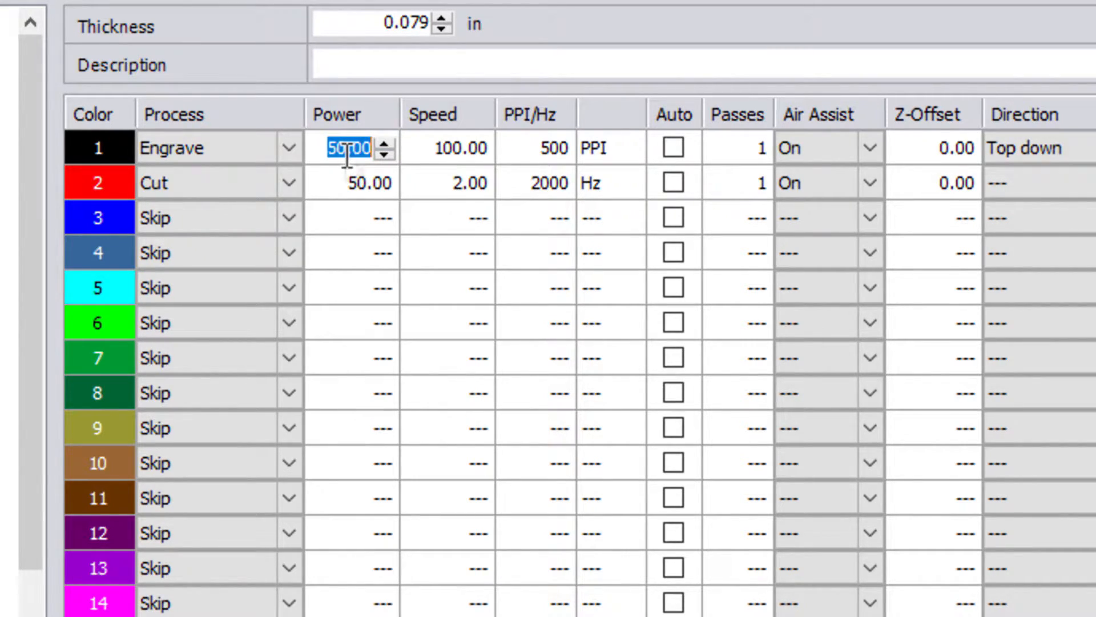
Step: Enter 100 as colour 1's engrave power, replacing 50
left_click(455, 156)
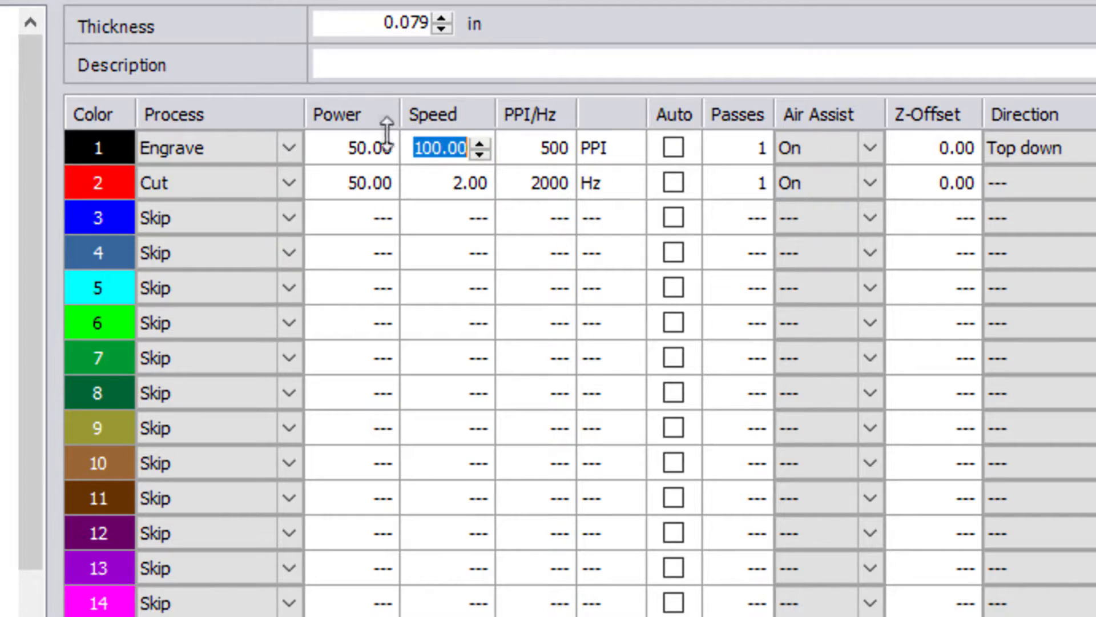
left_click(376, 159)
type("100")
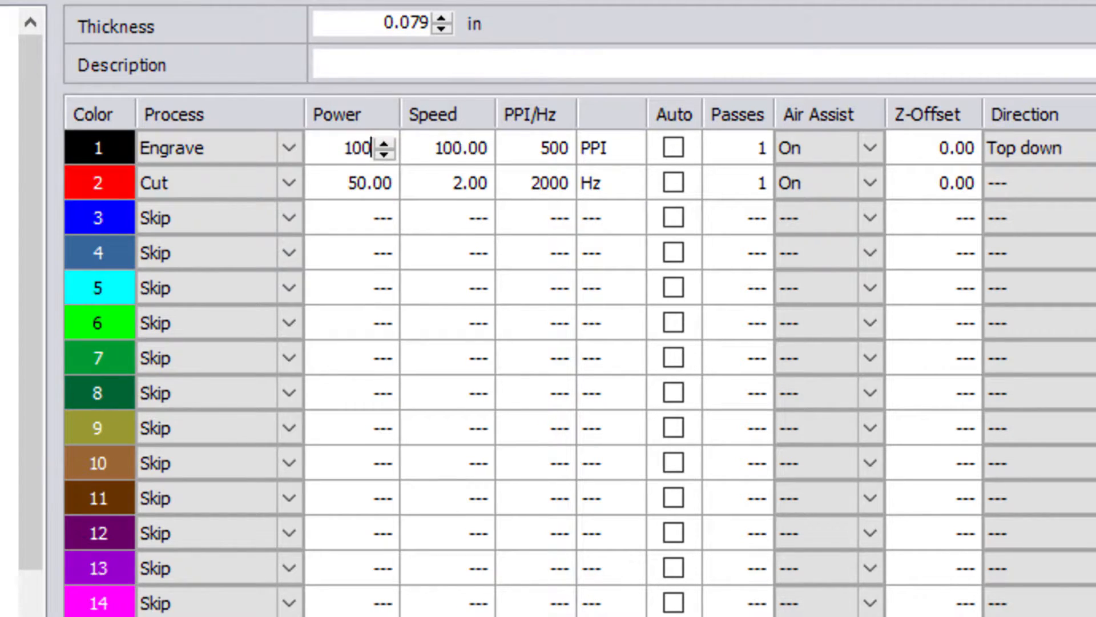
key("Tab")
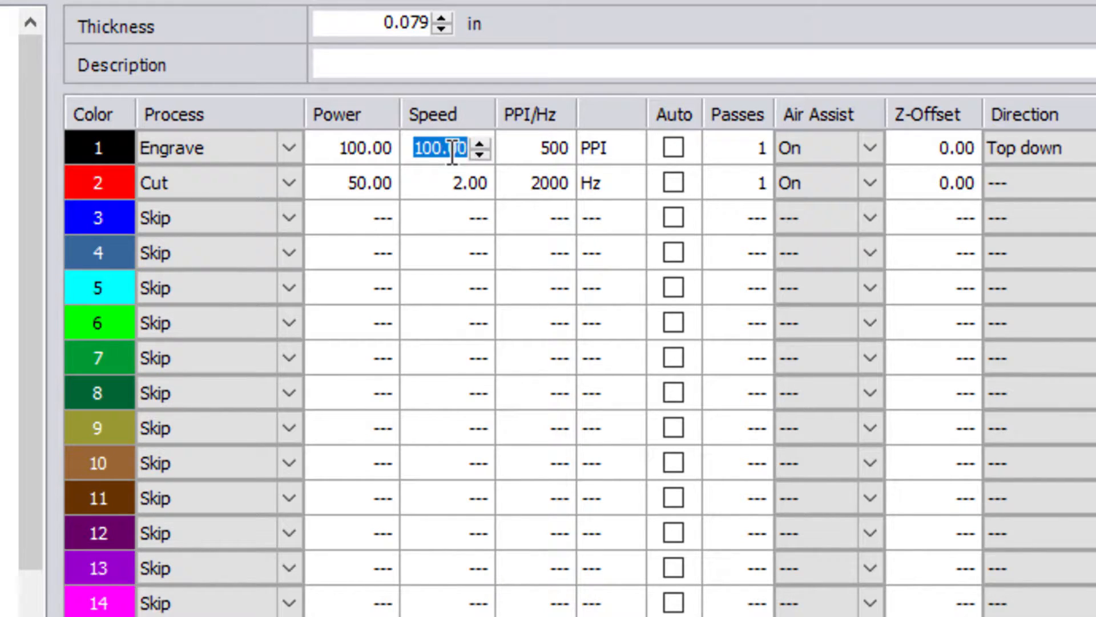
Step: Enter 50 as colour 1's engrave speed and return to the Speed cell
type("50")
key("Tab")
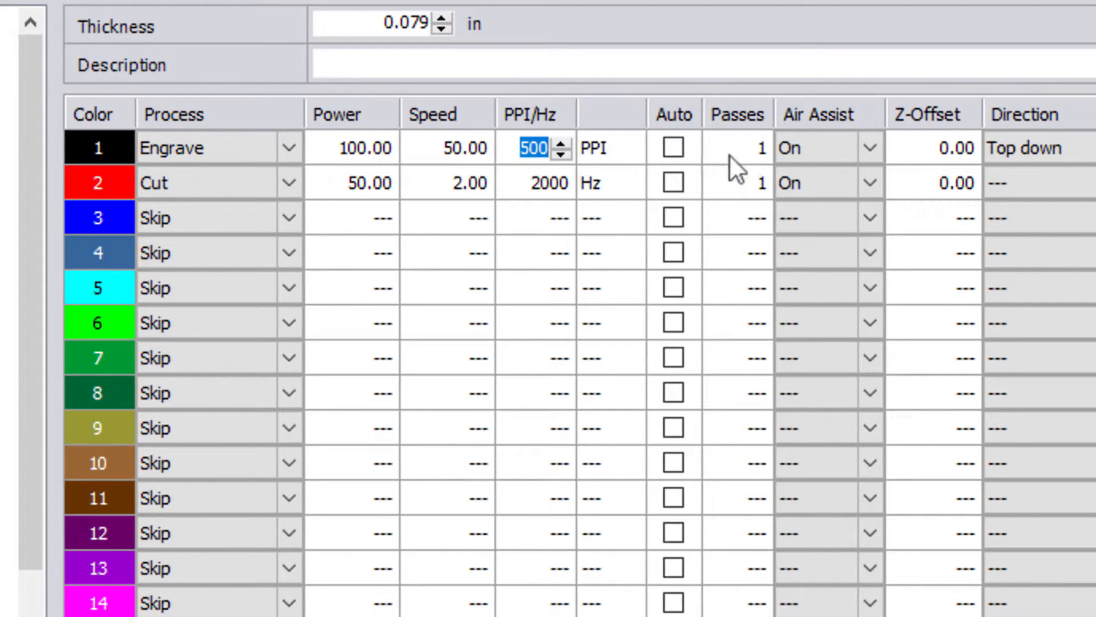
left_click(468, 147)
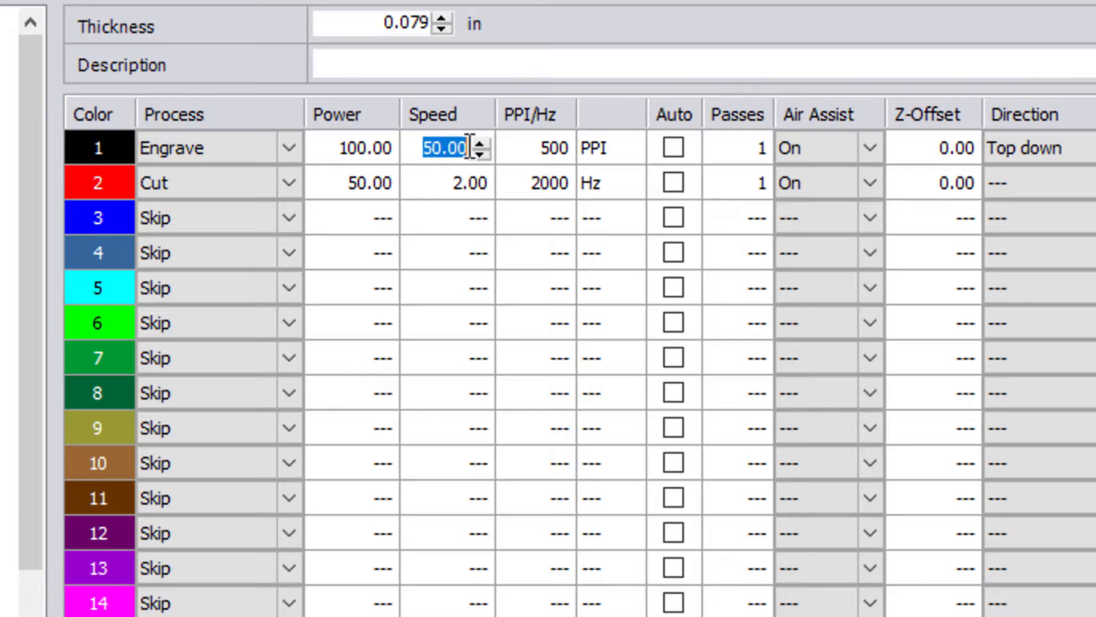
Step: Enter 100 over the 50.00 engrave speed for colour 1
type("100")
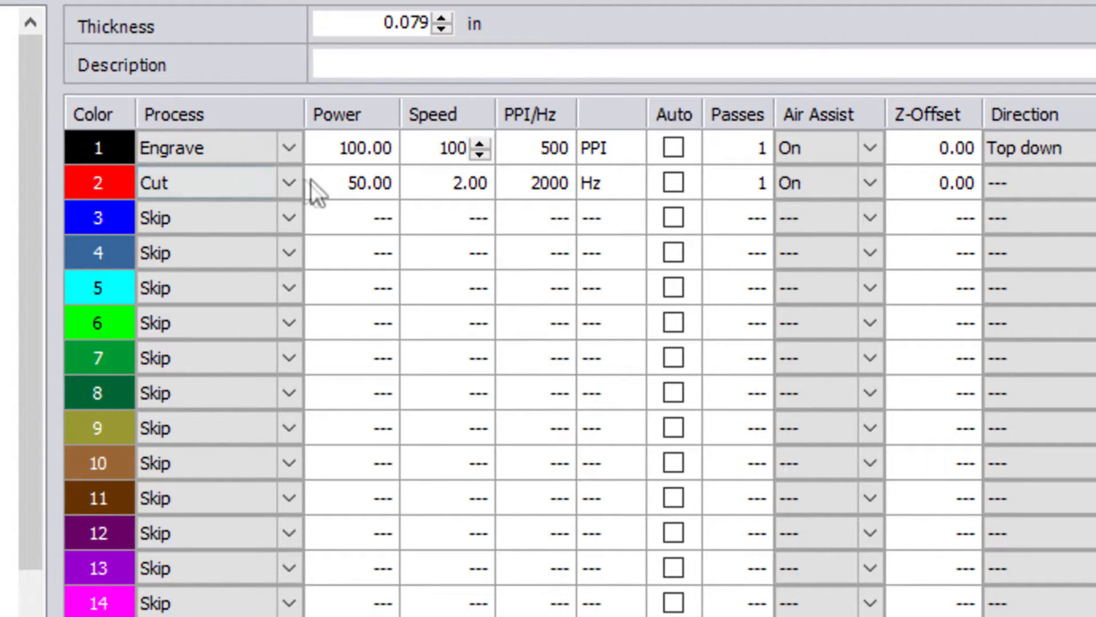
Step: Set the cut row's power to 100 and commit it
left_click(374, 183)
type("100")
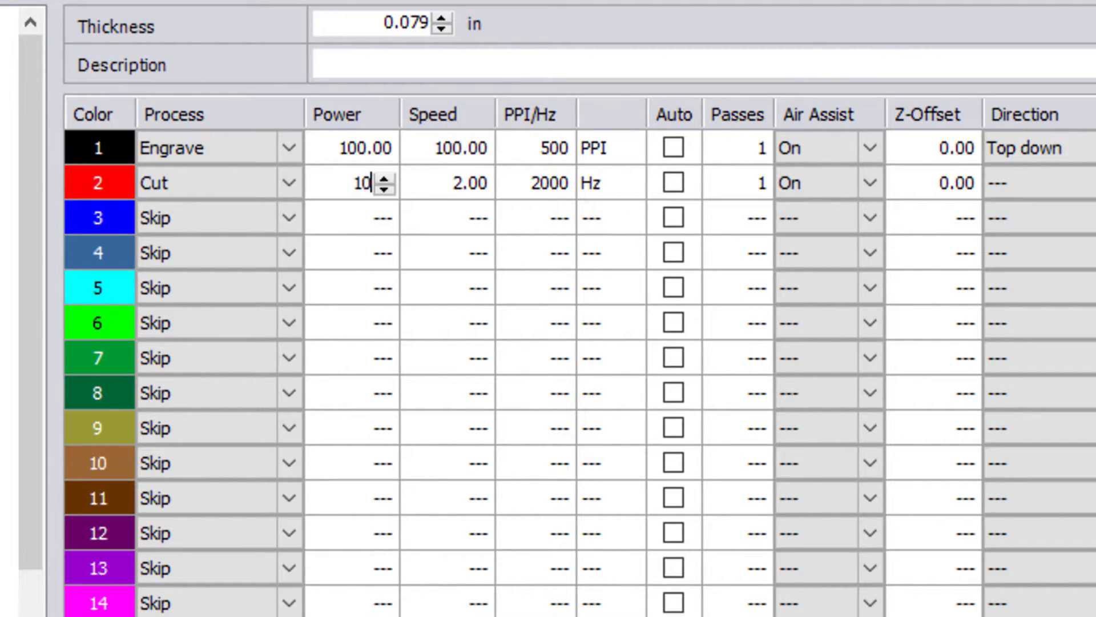
left_click(453, 182)
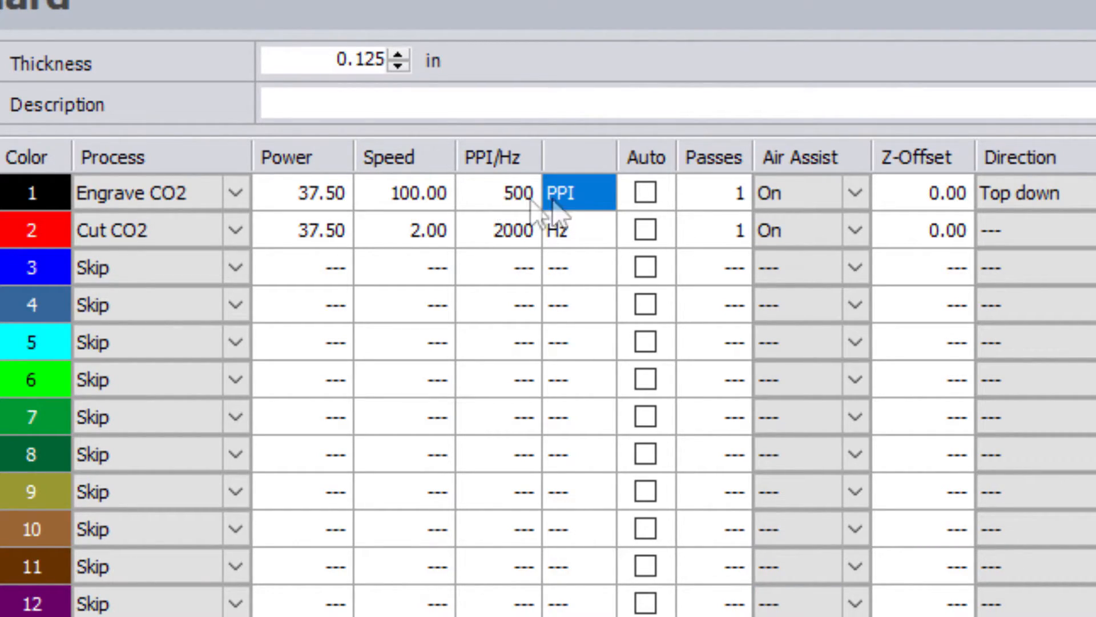
Step: Enter 1000 PPI for the engrave row, then switch its resolution to Auto
left_click(523, 188)
type("1000")
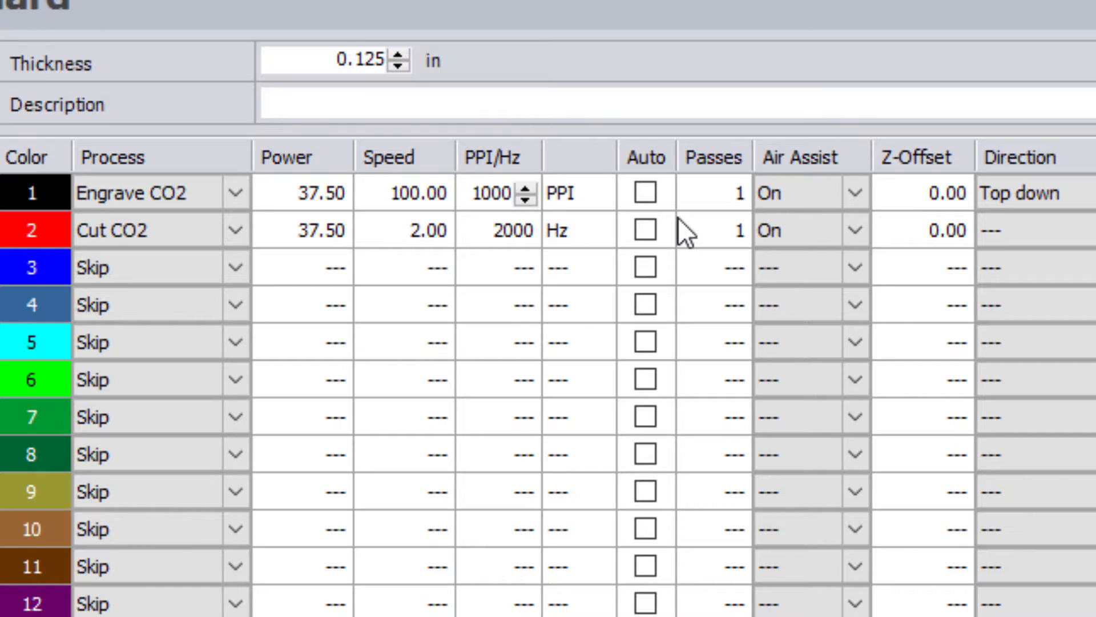
key("Tab")
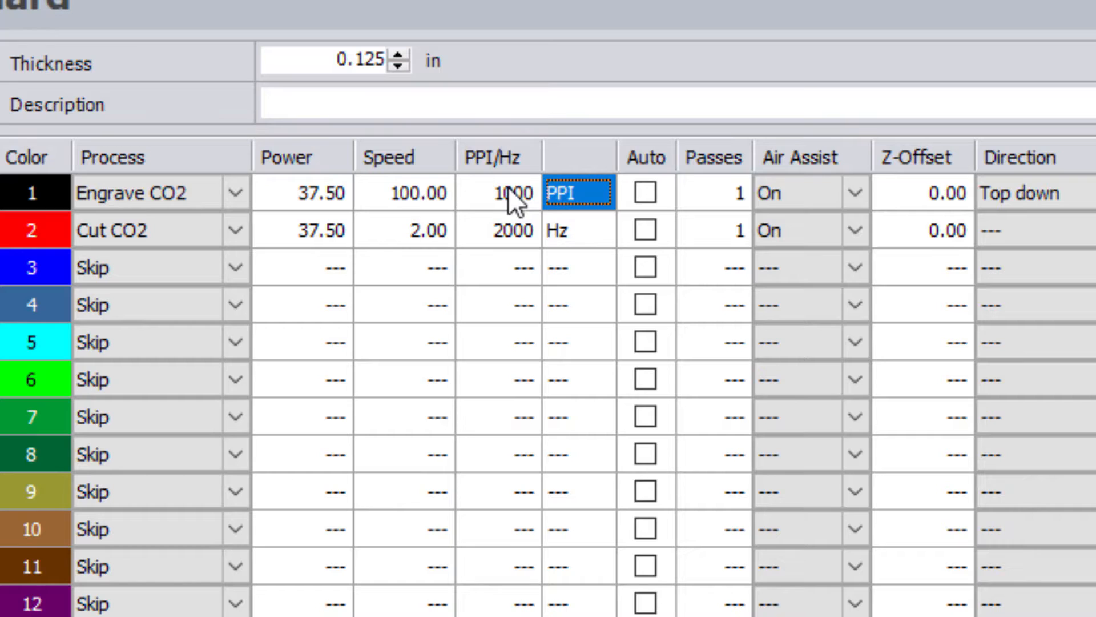
left_click(645, 193)
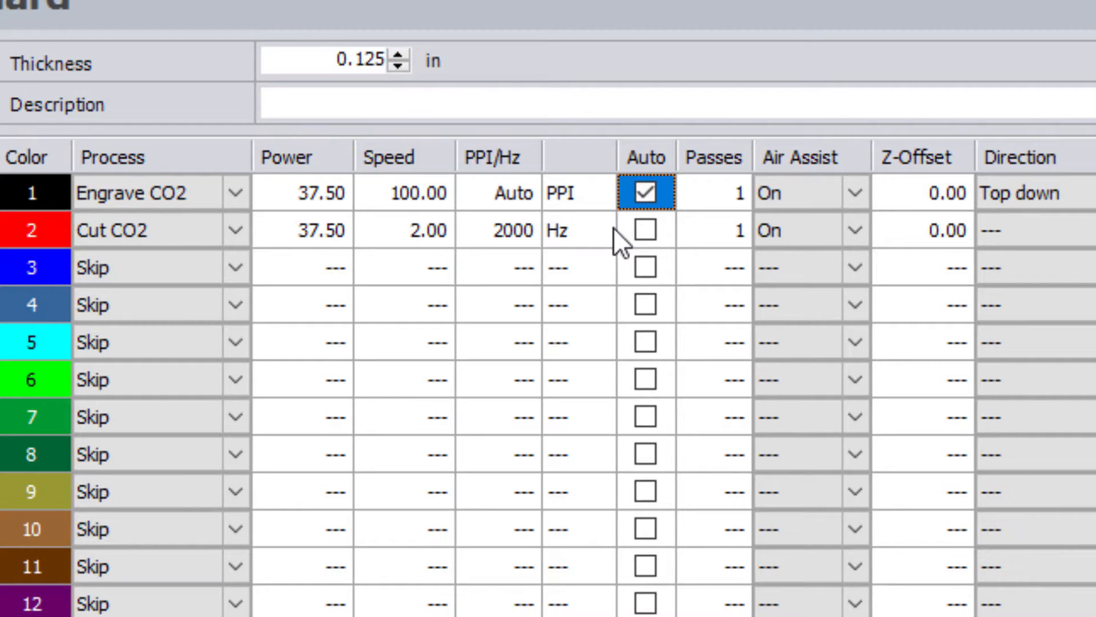
Step: Set the cut row's frequency to 1000 Hz, then correct it to 3000 Hz
left_click(506, 235)
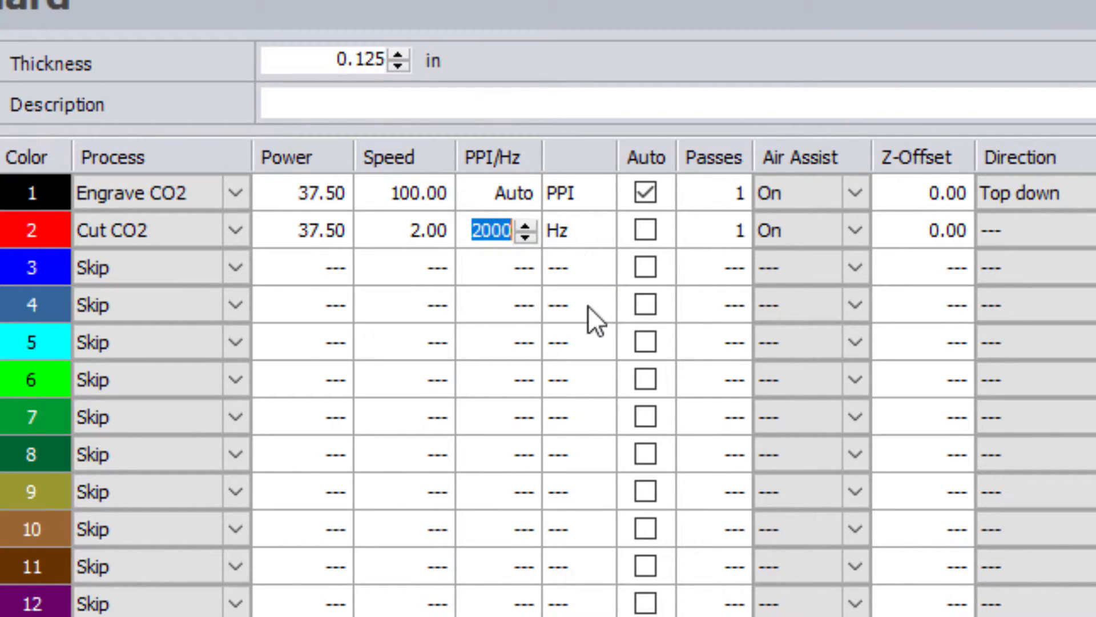
type("1000")
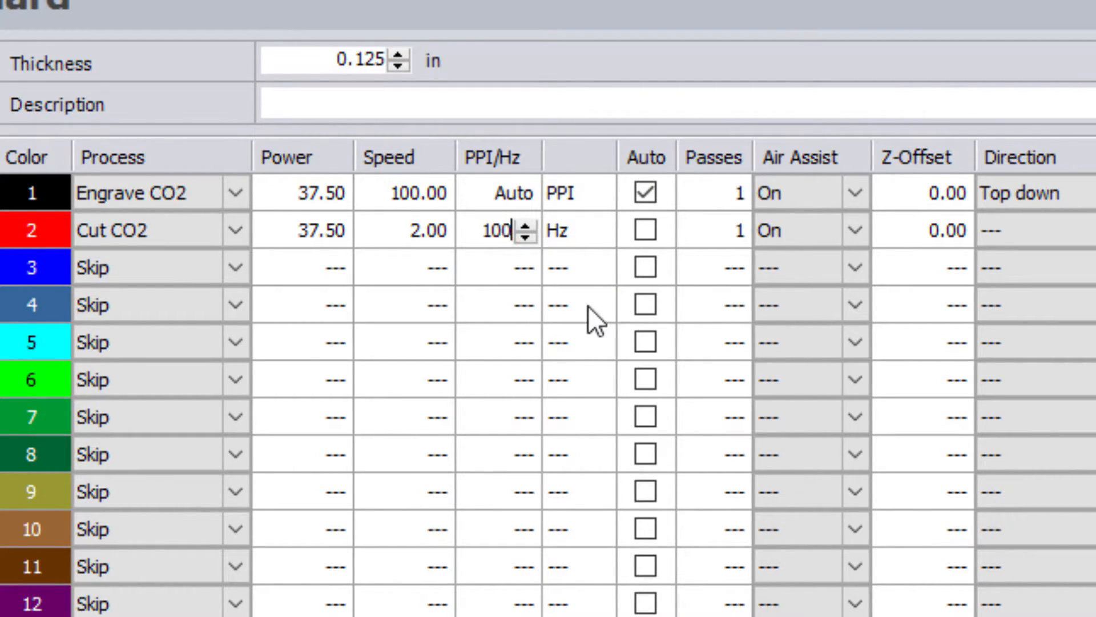
key("Tab")
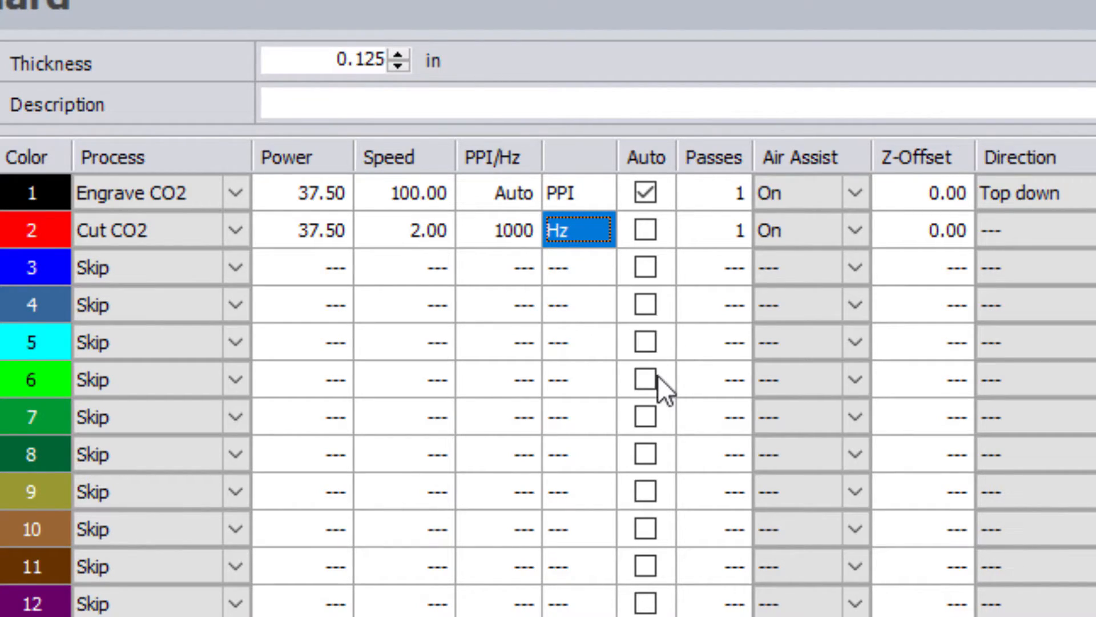
left_click(521, 229)
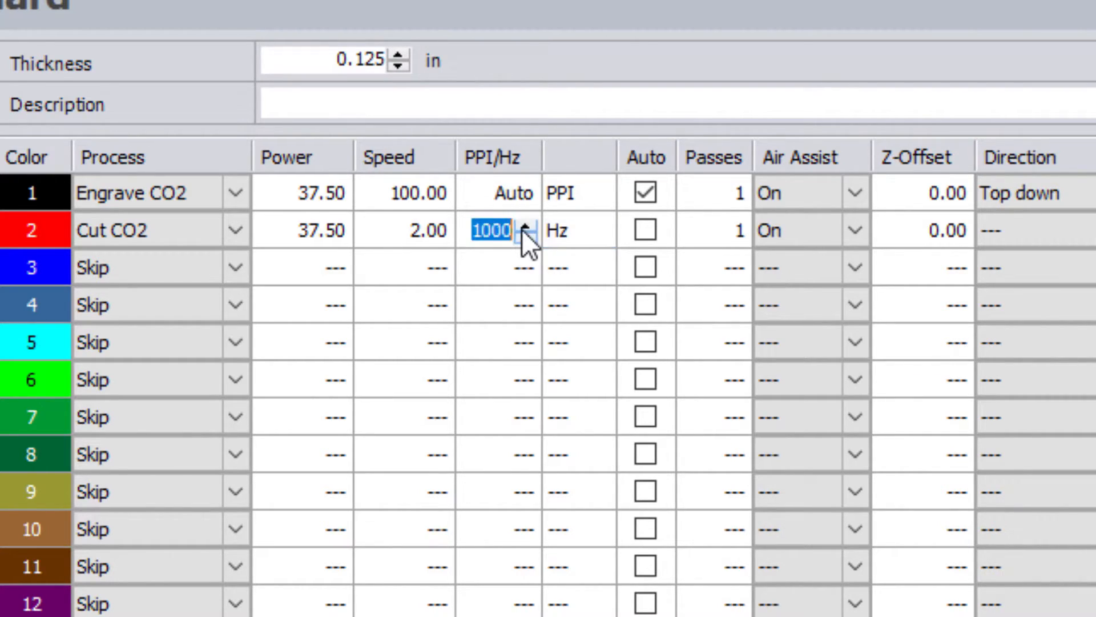
type("3000")
key("Tab")
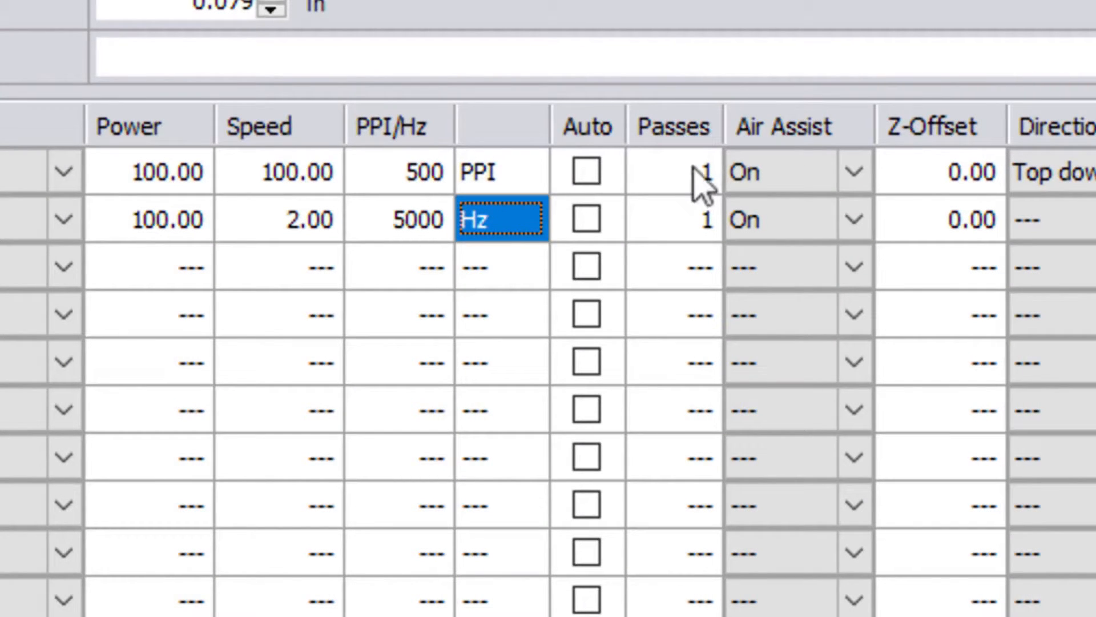
left_click(696, 171)
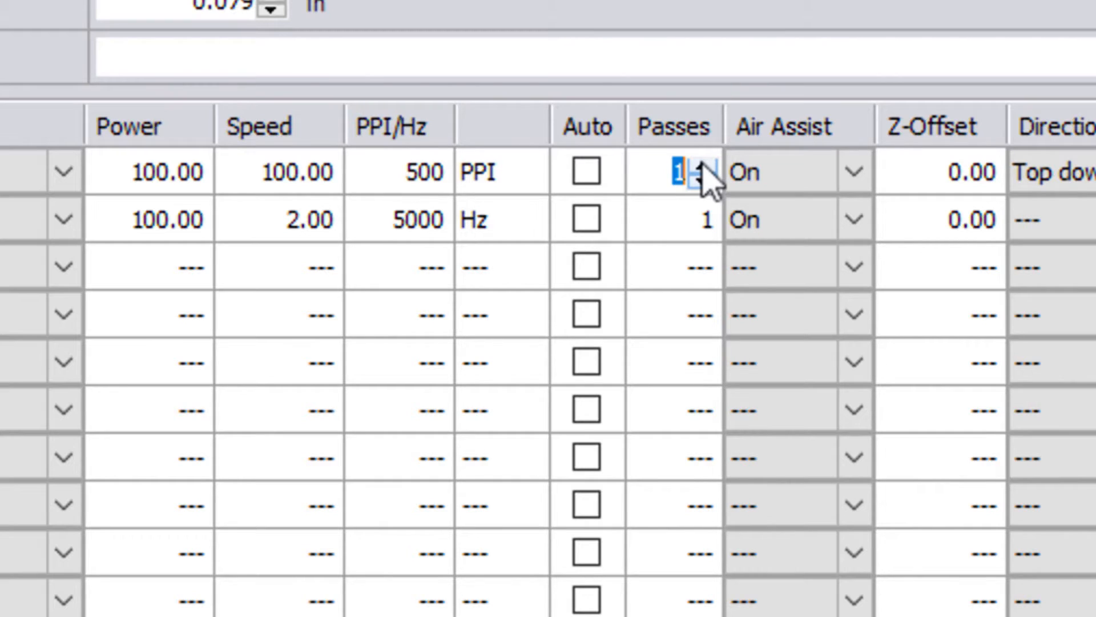
type("4")
left_click(706, 182)
left_click(707, 181)
left_click(707, 182)
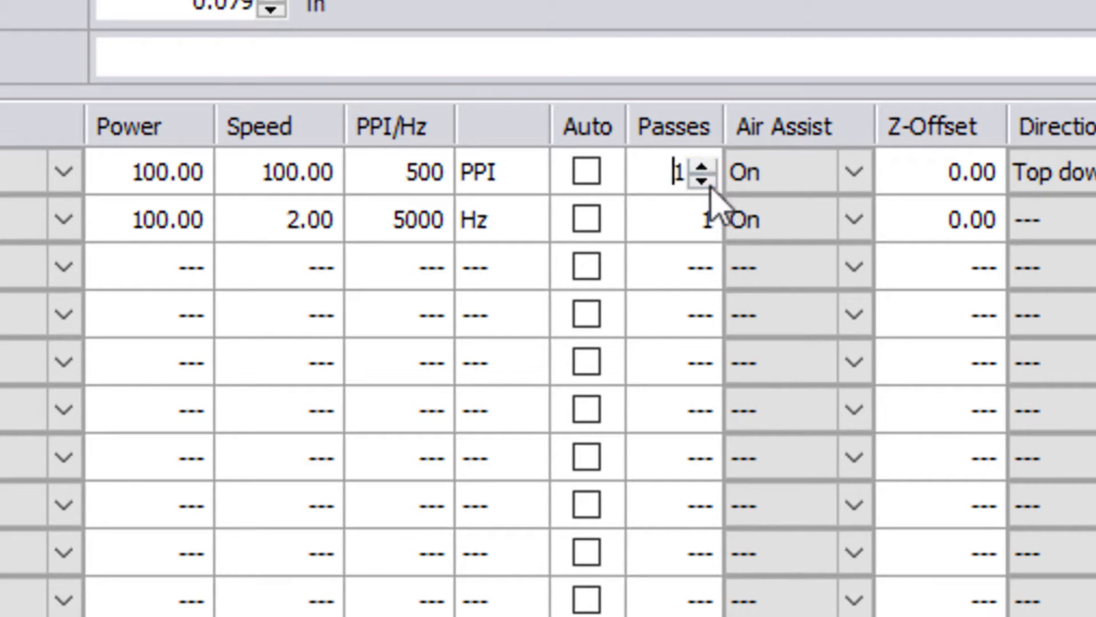
left_click(698, 228)
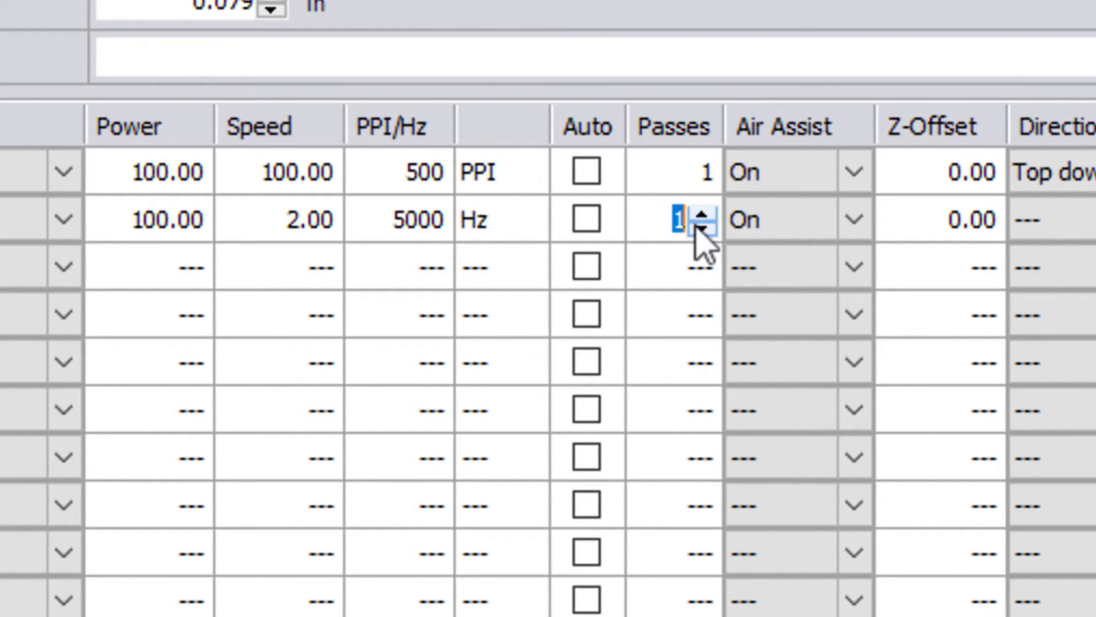
Step: Switch air assist Off for the engrave row and keep it On for the cut row
left_click(856, 175)
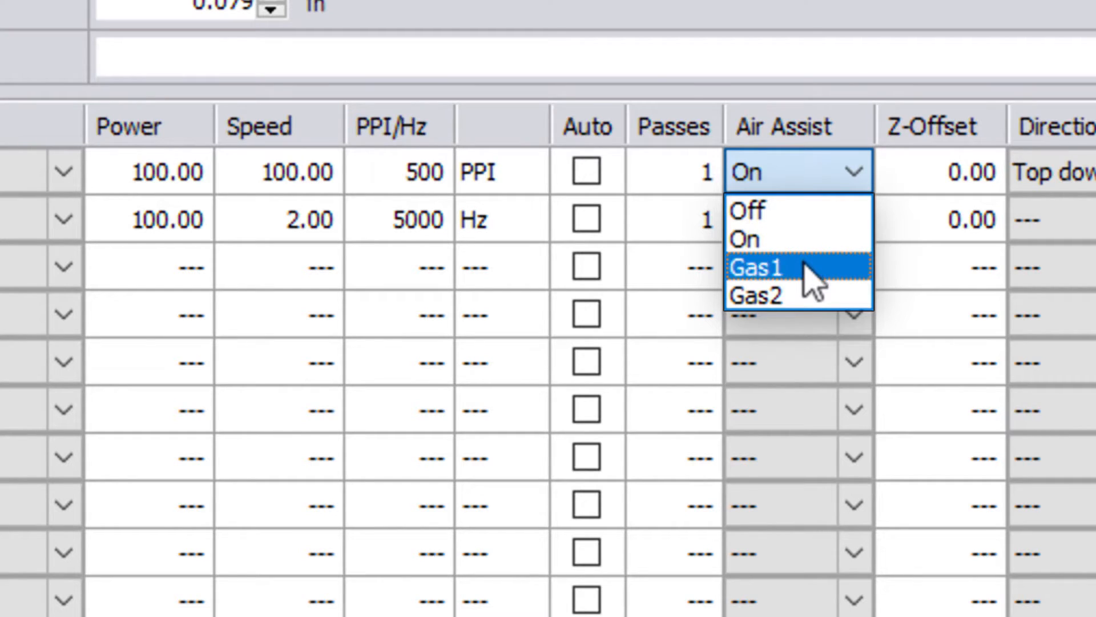
left_click(794, 222)
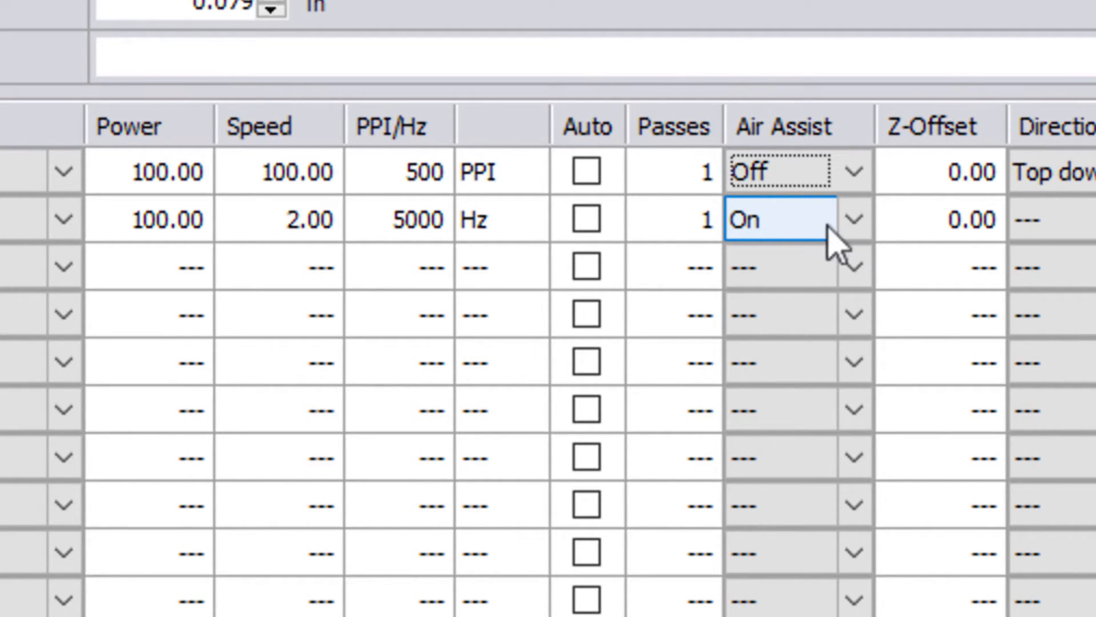
left_click(855, 223)
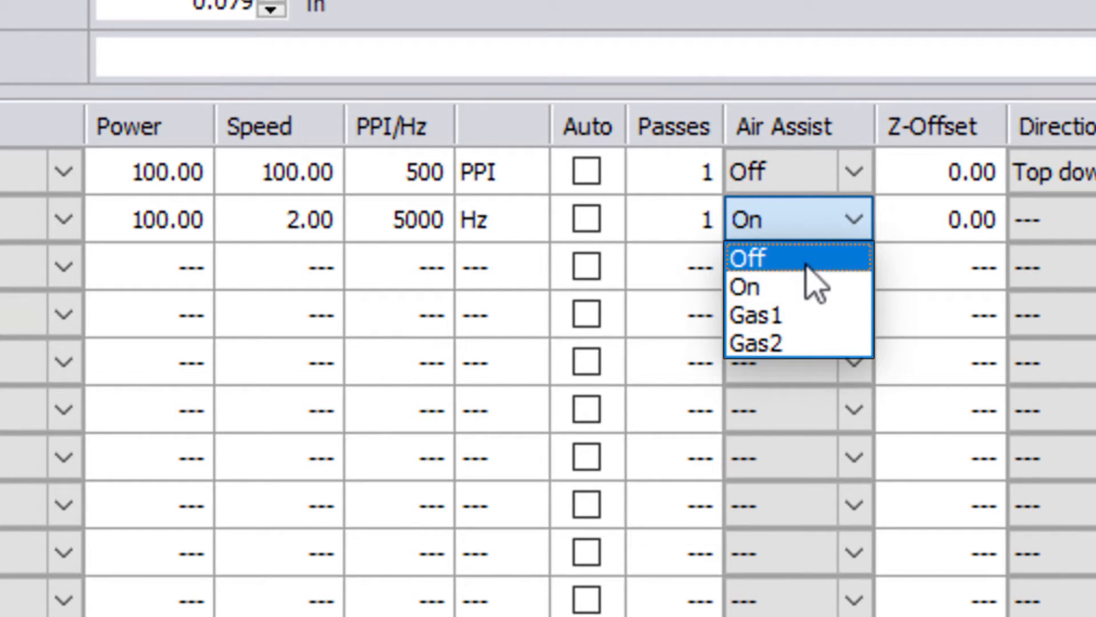
left_click(798, 280)
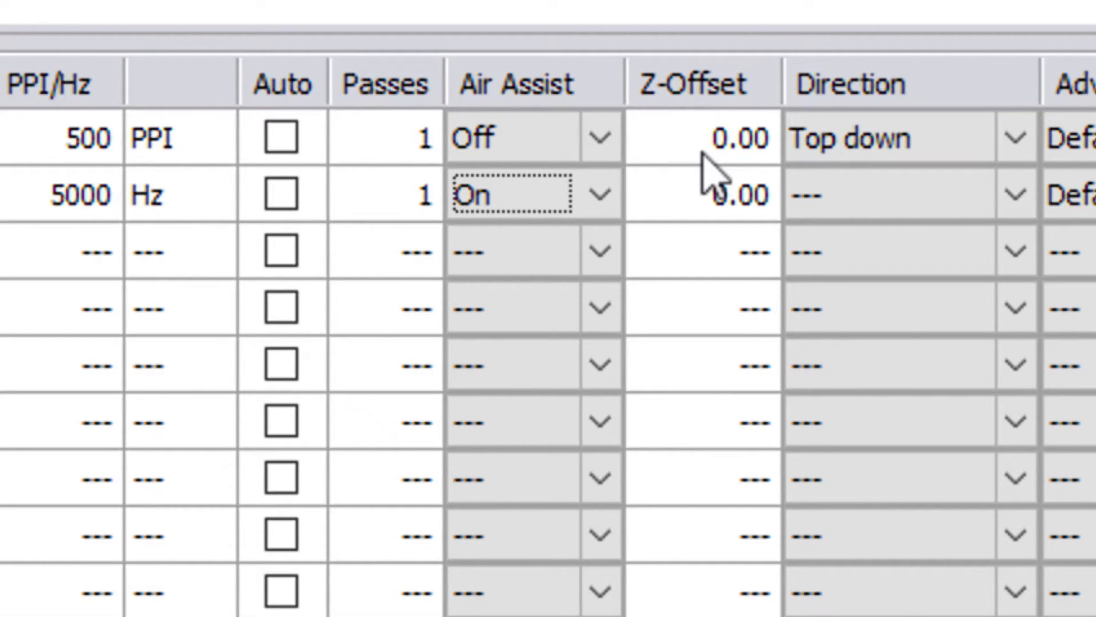
Step: Enter a Z-Offset of 0.09 for the engrave row, fixing a typo
left_click(721, 148)
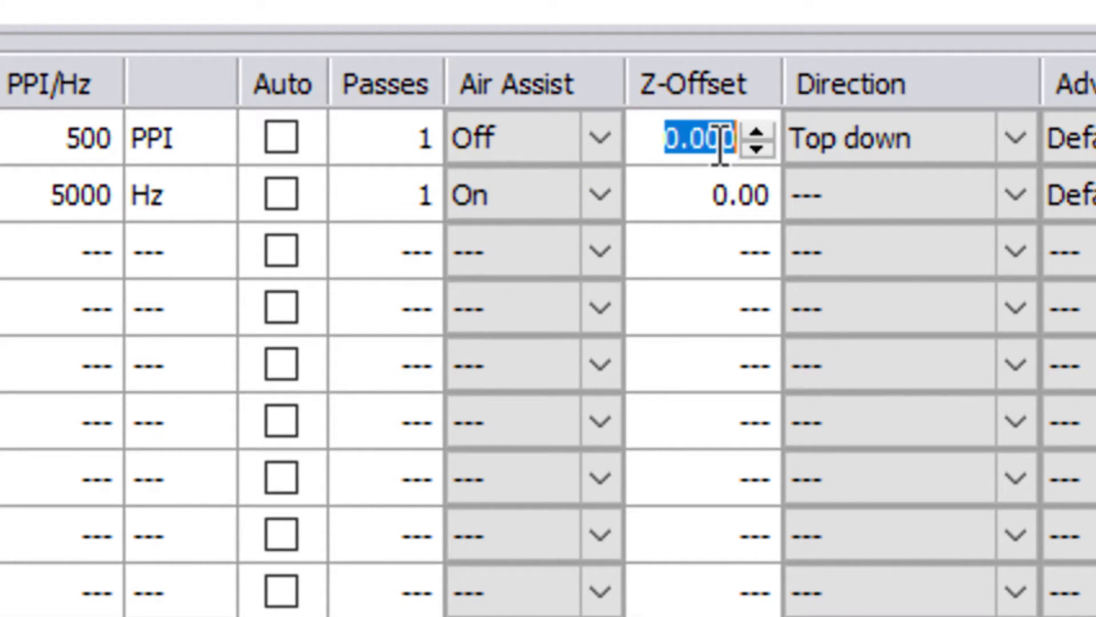
type(".90")
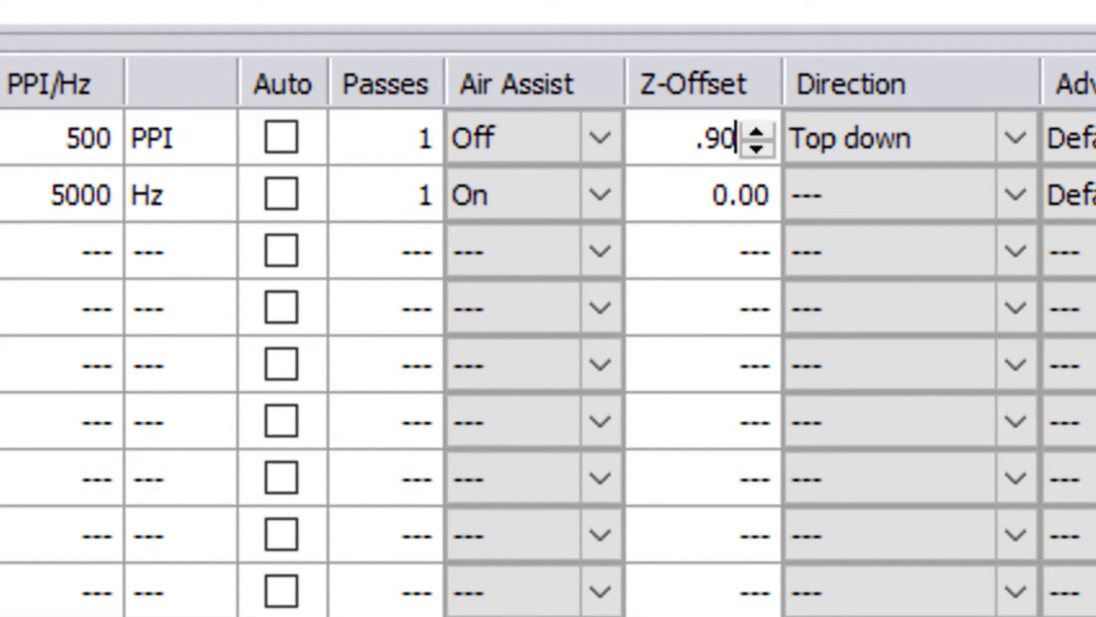
key("BackSpace")
key("BackSpace")
type("090")
key("Tab")
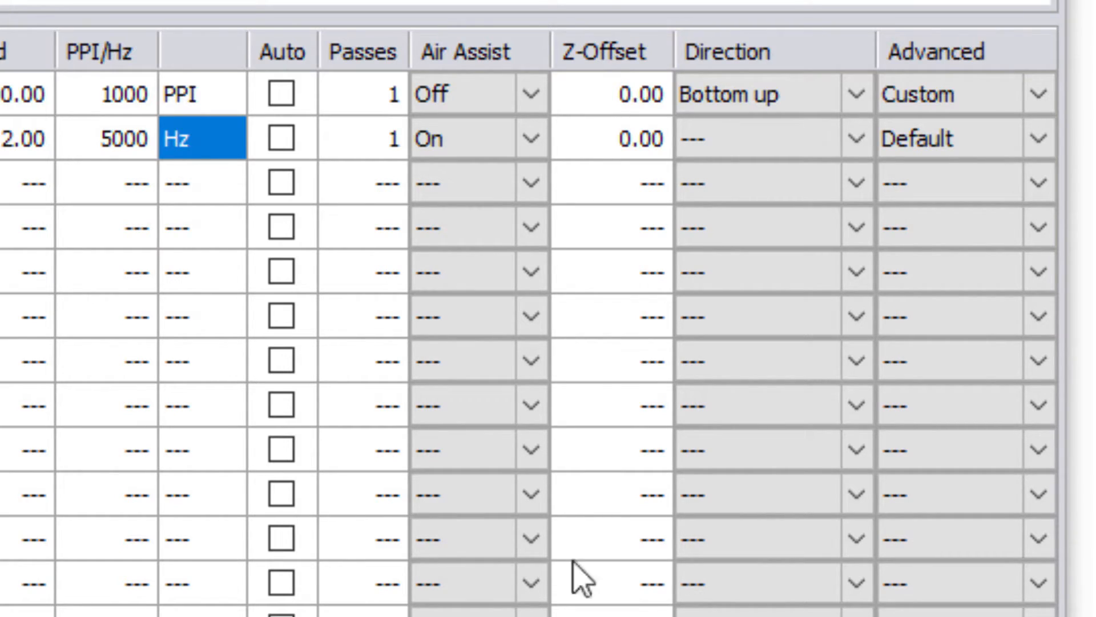
Step: Replace the cut row's 0.000 Z-Offset with 0.5
left_click(639, 154)
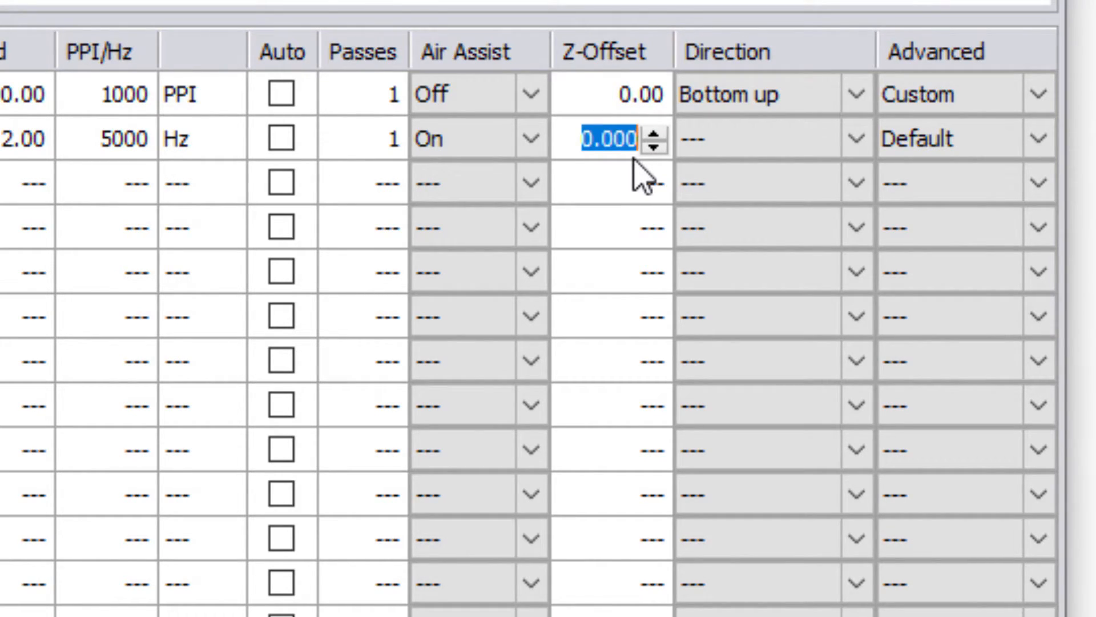
key("BackSpace")
type(".")
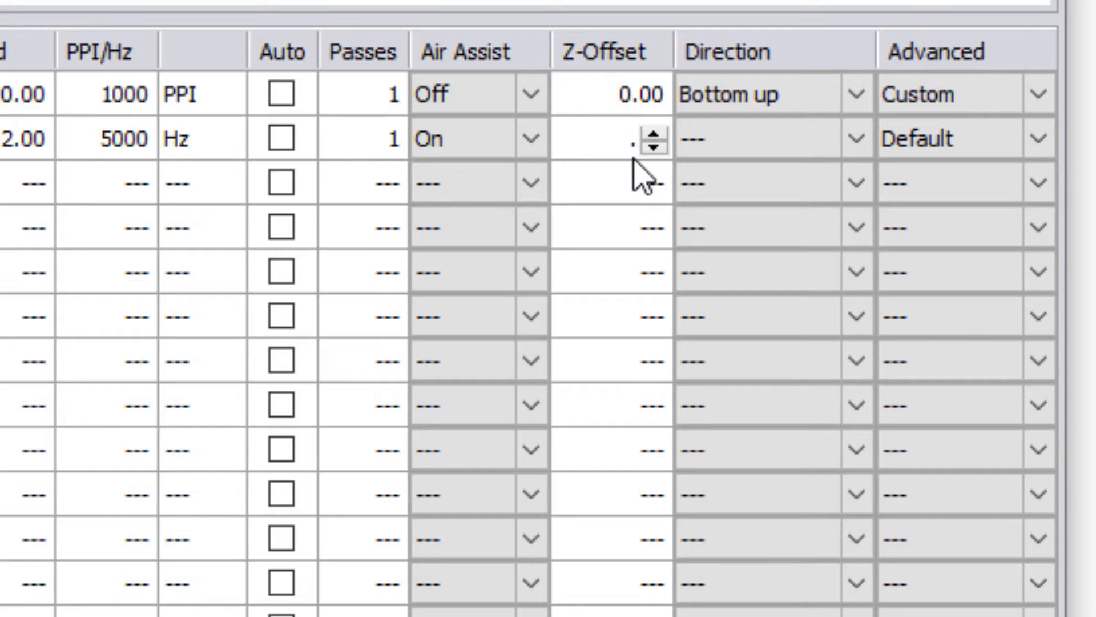
type("5")
key("Tab")
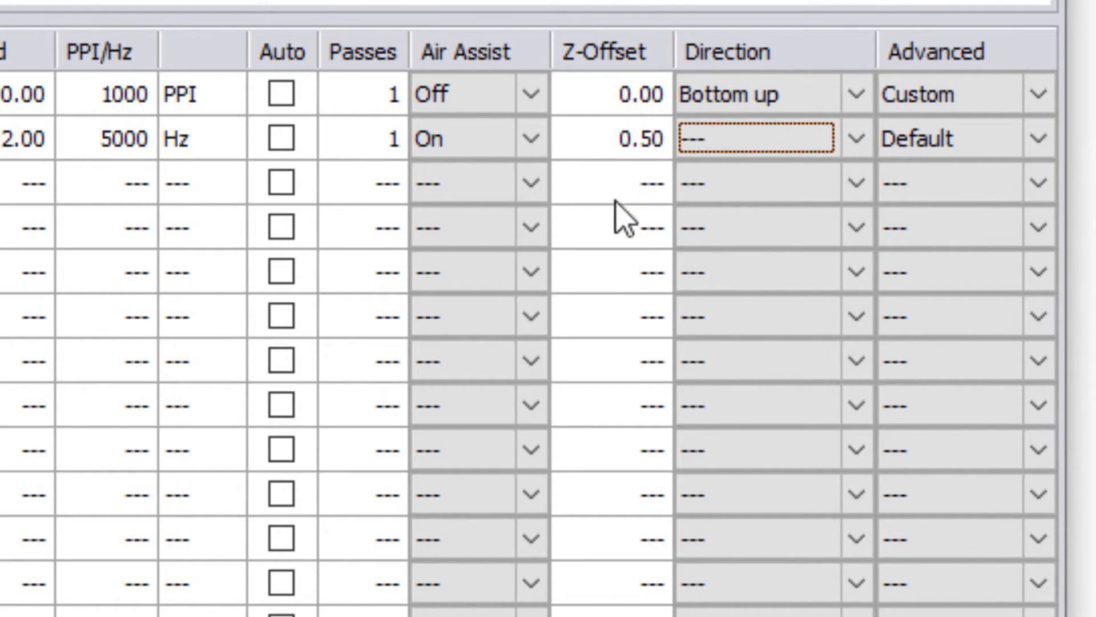
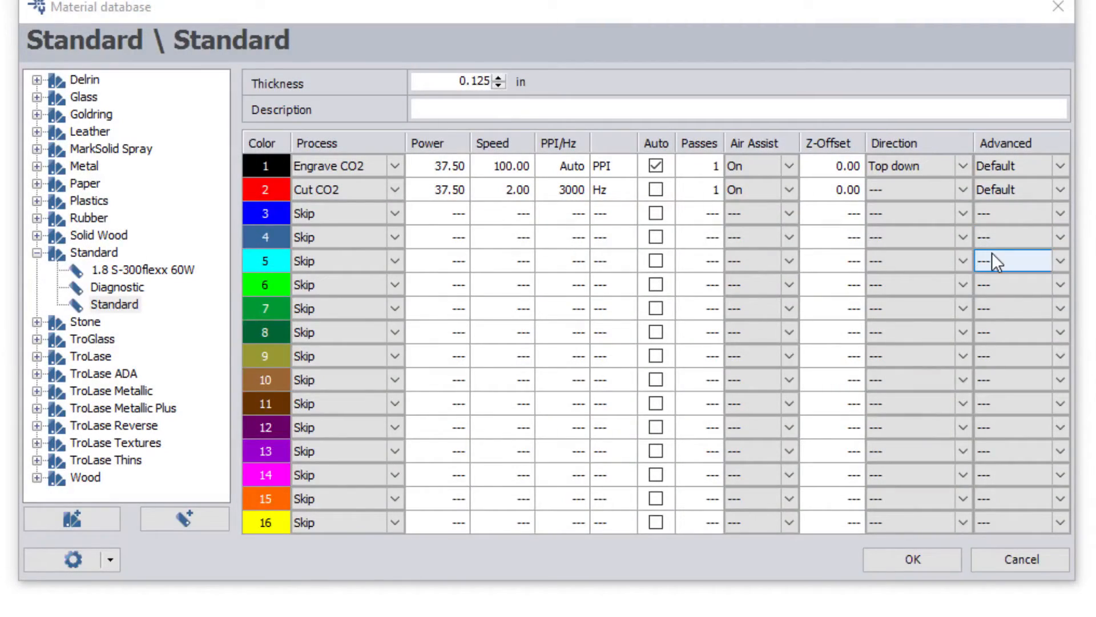
Step: Open the Advanced dropdown on the Engrave CO2 row of the Standard material
left_click(1060, 165)
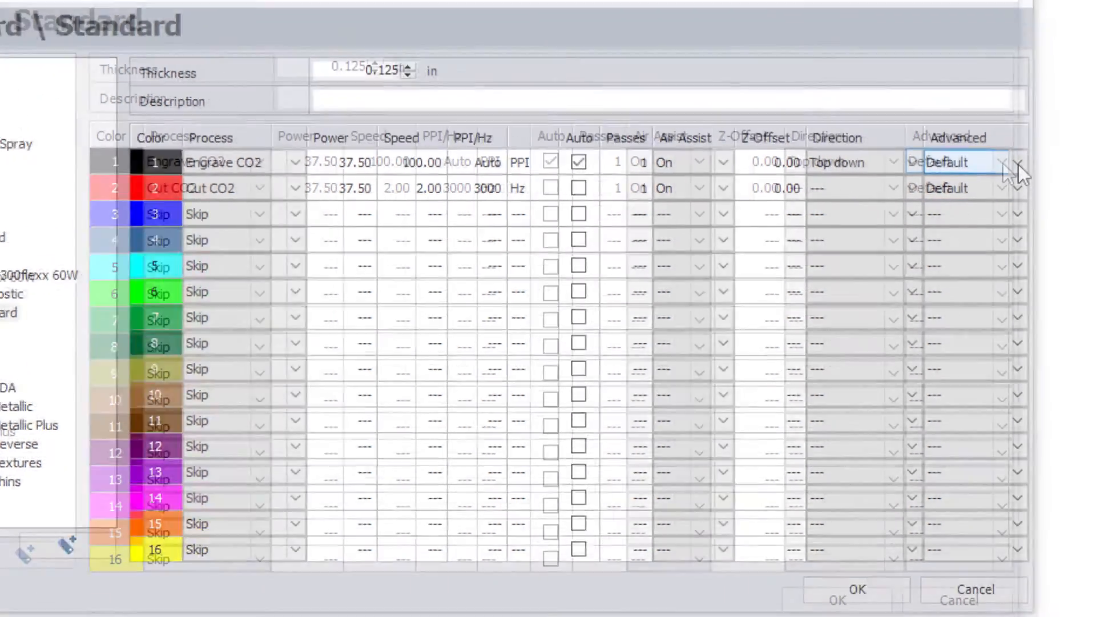
left_click(1060, 167)
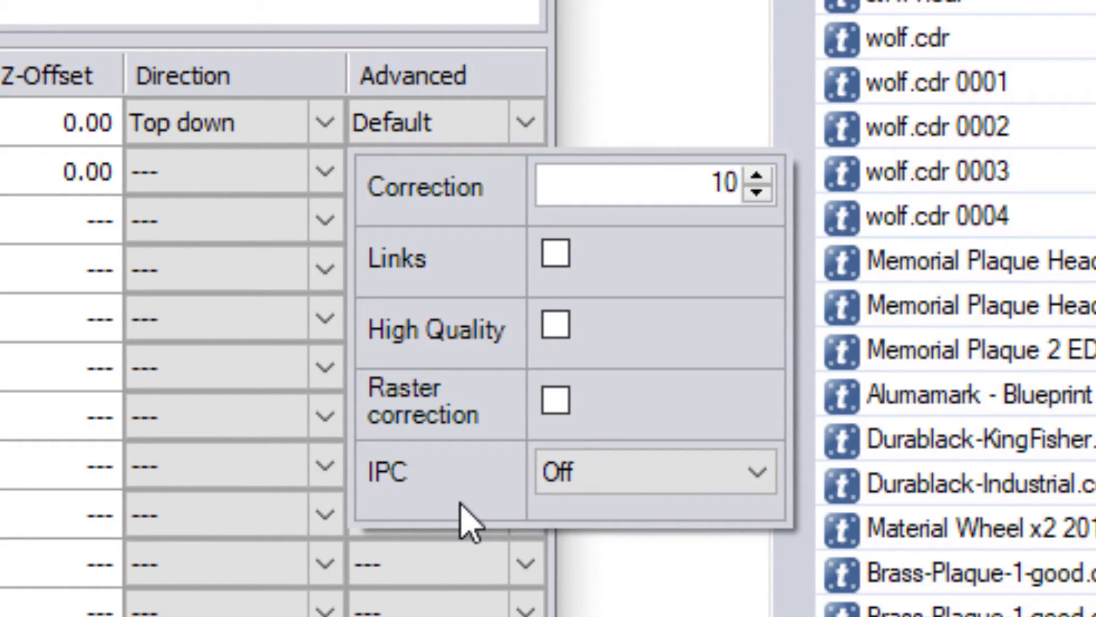
Step: Open the engrave row's IPC mode list (Off, Speed, Accuracy)
left_click(607, 491)
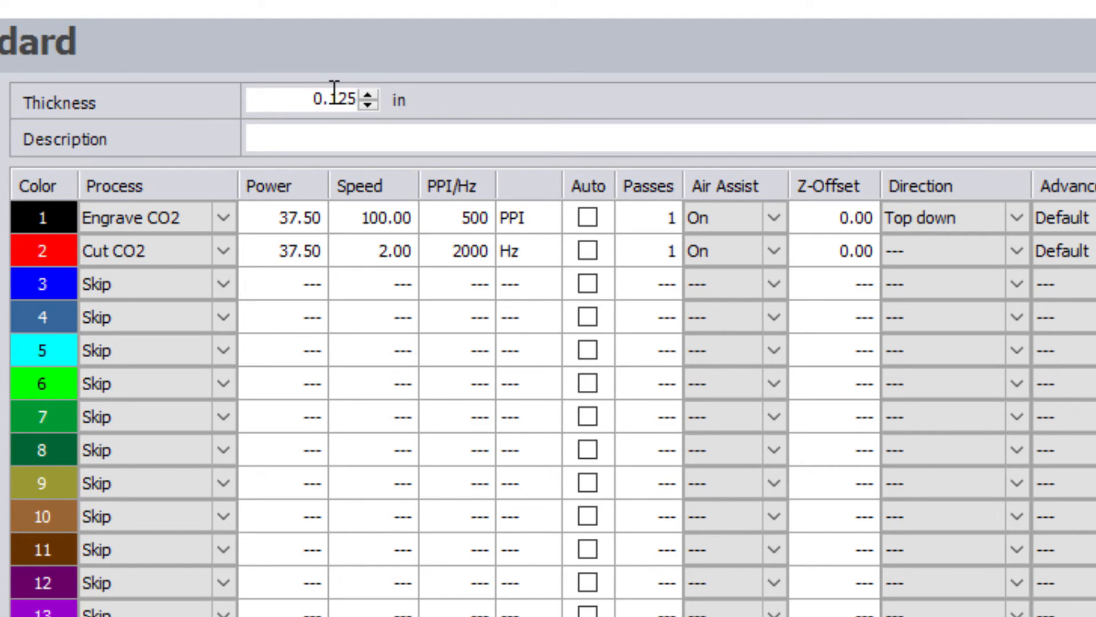
Step: Place the cursor in the empty Description field of the 0.125 in Standard material
left_click(269, 139)
Step: Enter the description '.125 cast acrylic from Trotec MAKE SURE U TAKE OFF THE PLASTIC COVER IF ENGRAVING' and select the reminder
type(".125 cast acrylic")
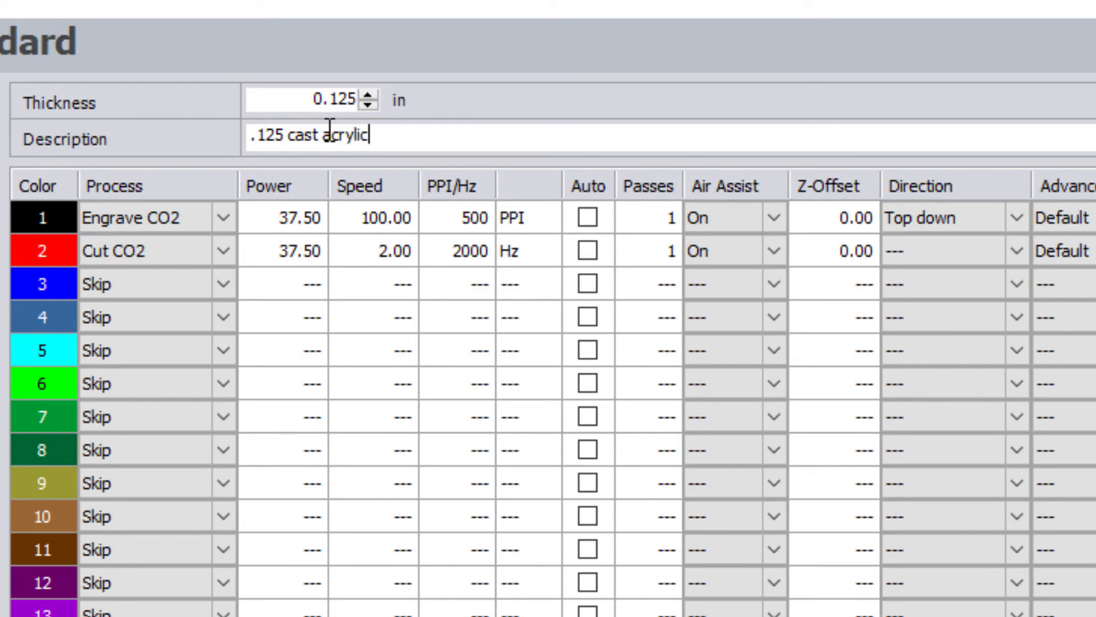
type(" from Trotec ")
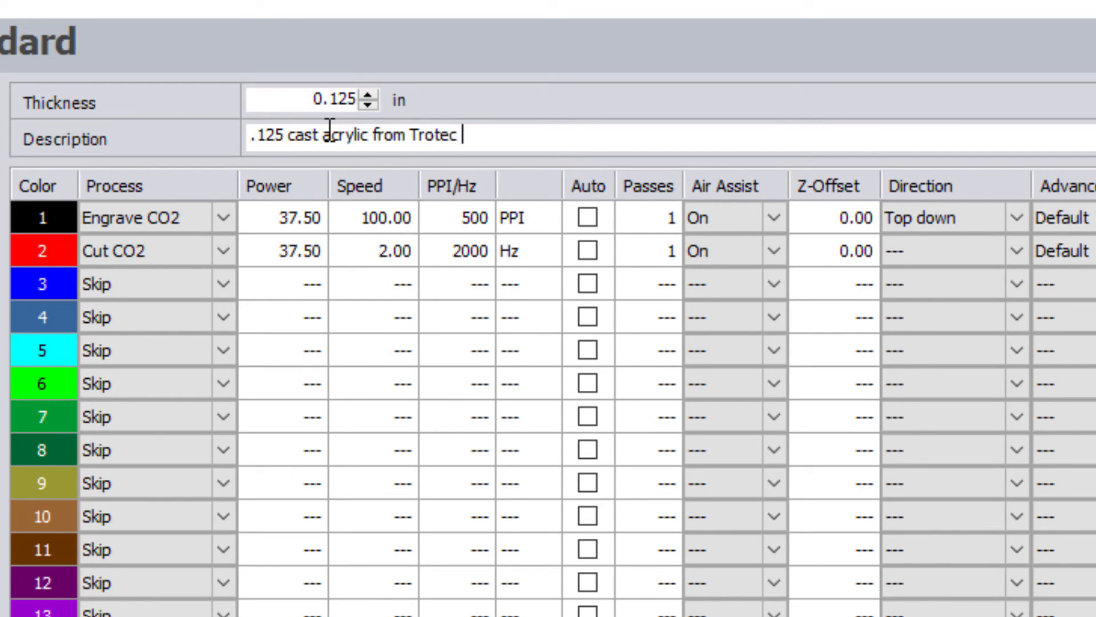
type("MAKE SURE U TAKE OFF THE PLASTIC COVER IF ENGRAVING")
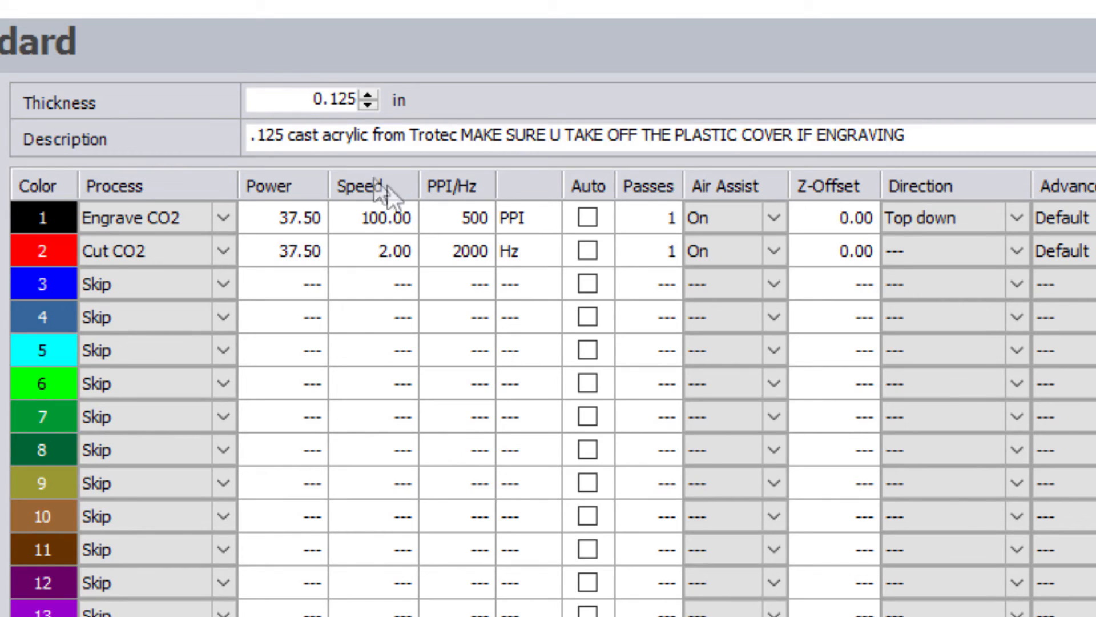
left_click_drag(911, 136, 463, 113)
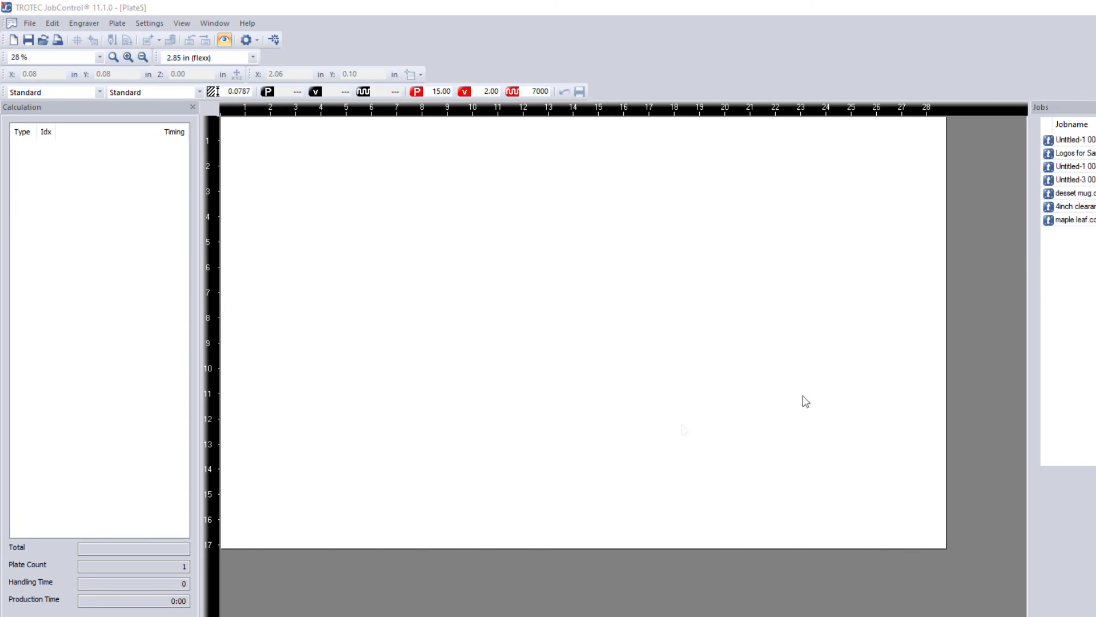
Step: Drag the queued Untitled-1 logo job onto Plate5, then open the Settings menu
left_click_drag(1063, 144, 330, 206)
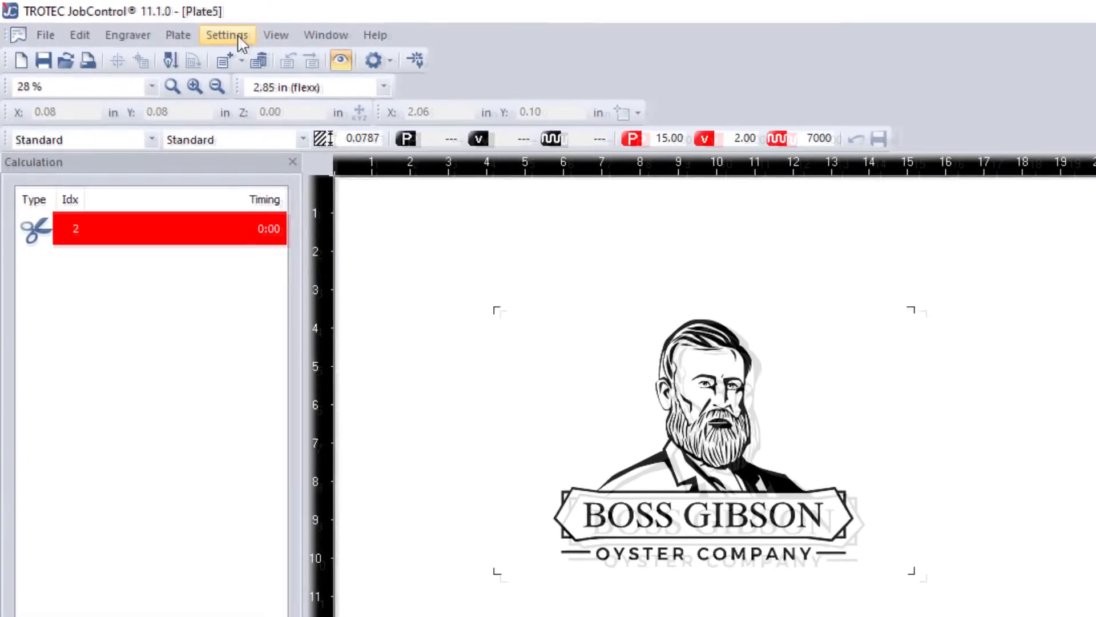
left_click(155, 26)
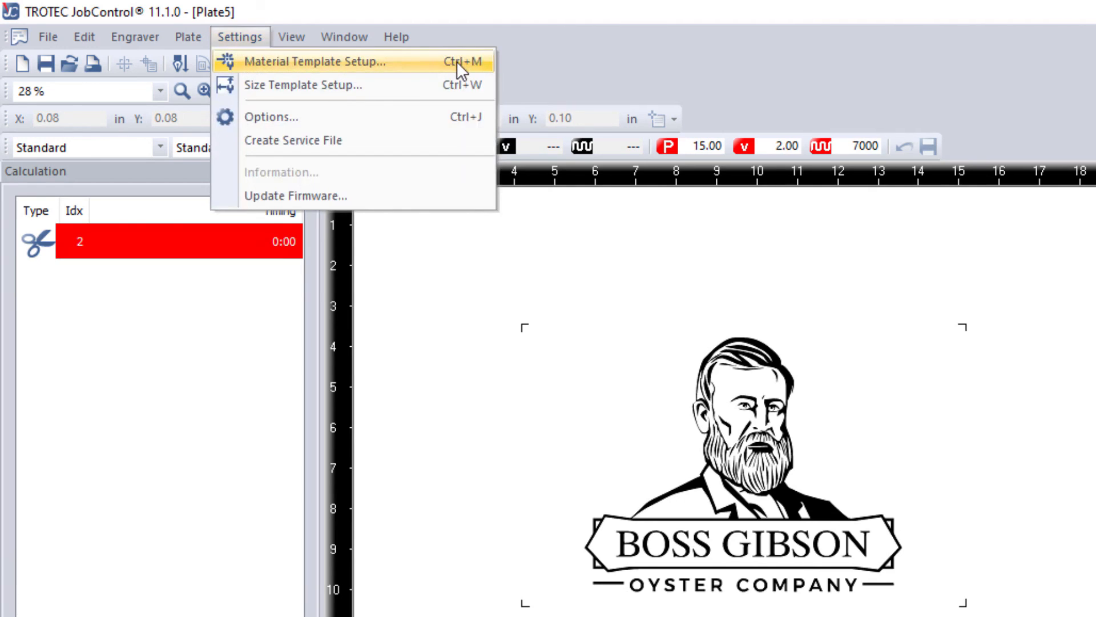
Step: Open and reposition the material database, then cancel it without changes
left_click(411, 62)
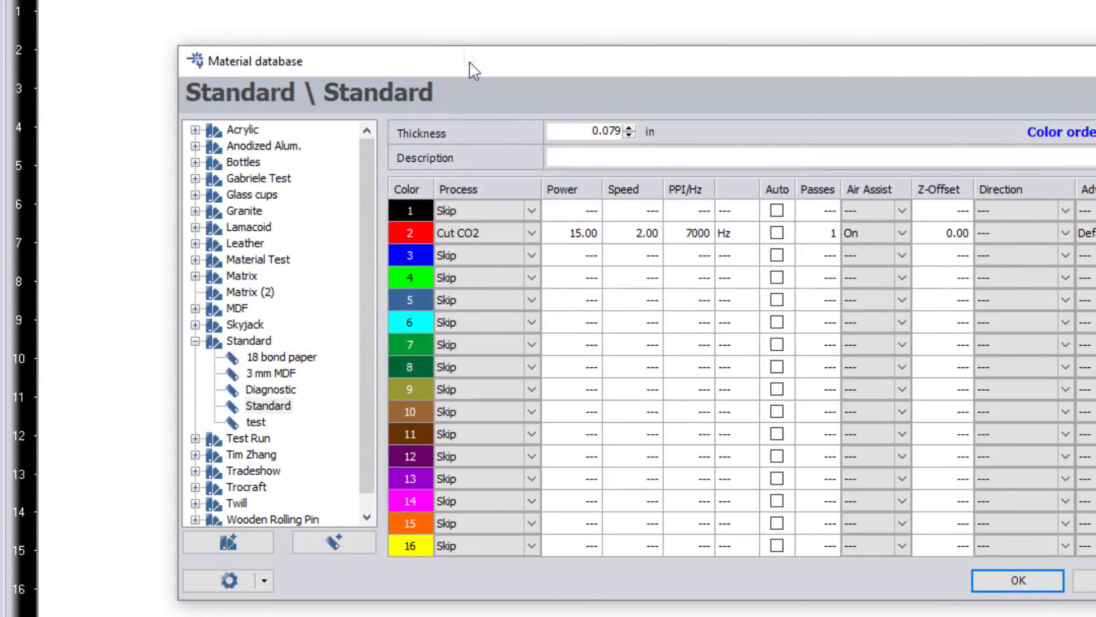
left_click_drag(474, 66, 348, 37)
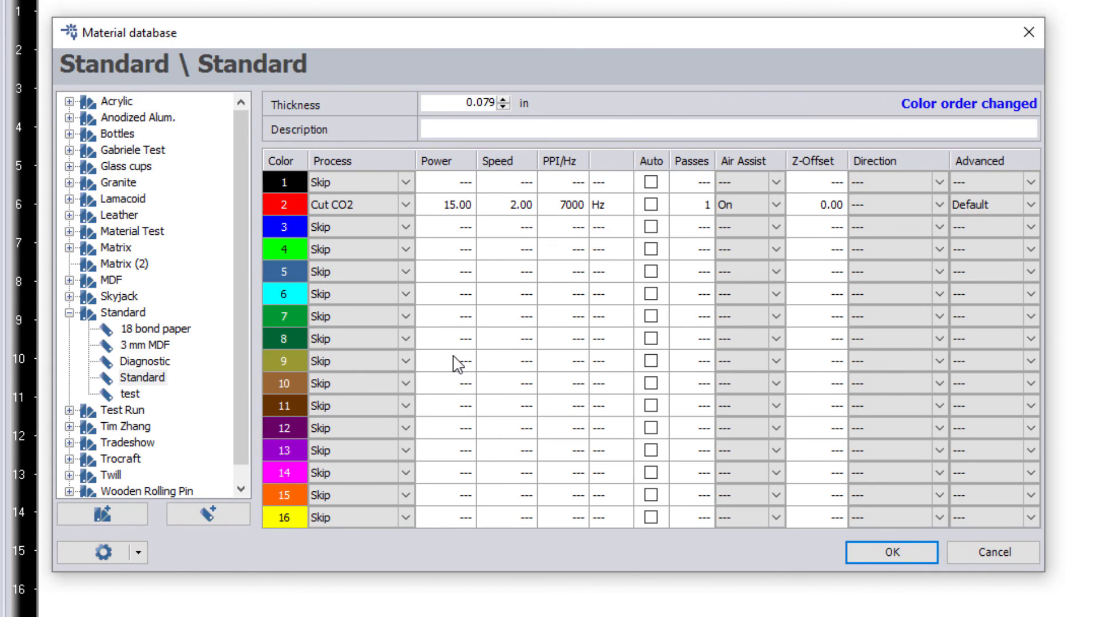
left_click(1020, 554)
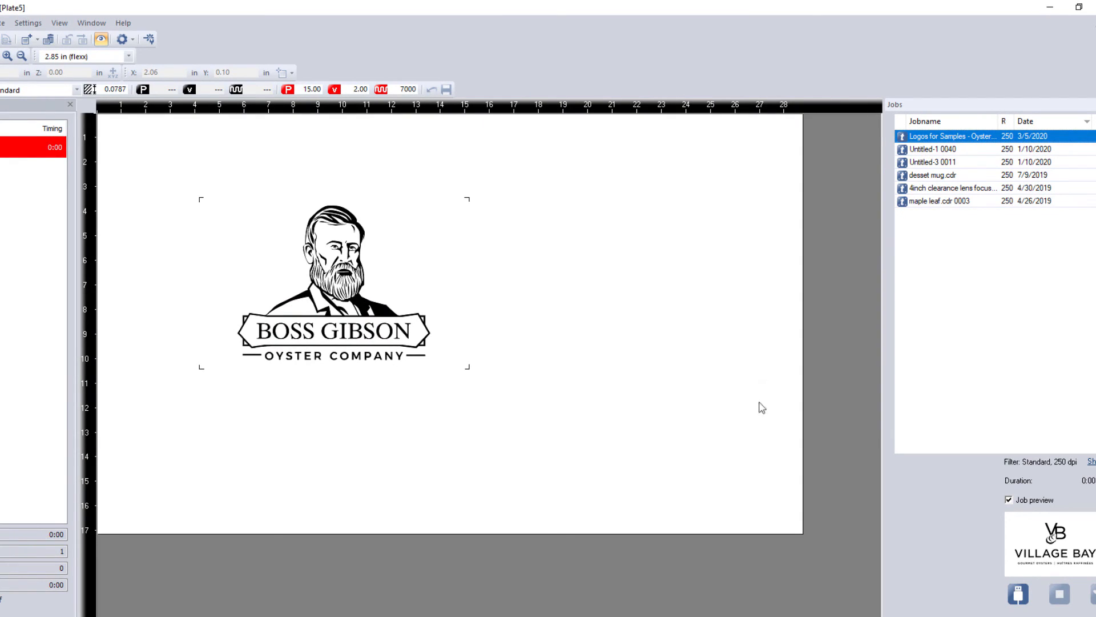
Step: Switch the Boss Gibson job's preview off so it shows as placeholder box 'Untitled-1 0050'
left_click(444, 303)
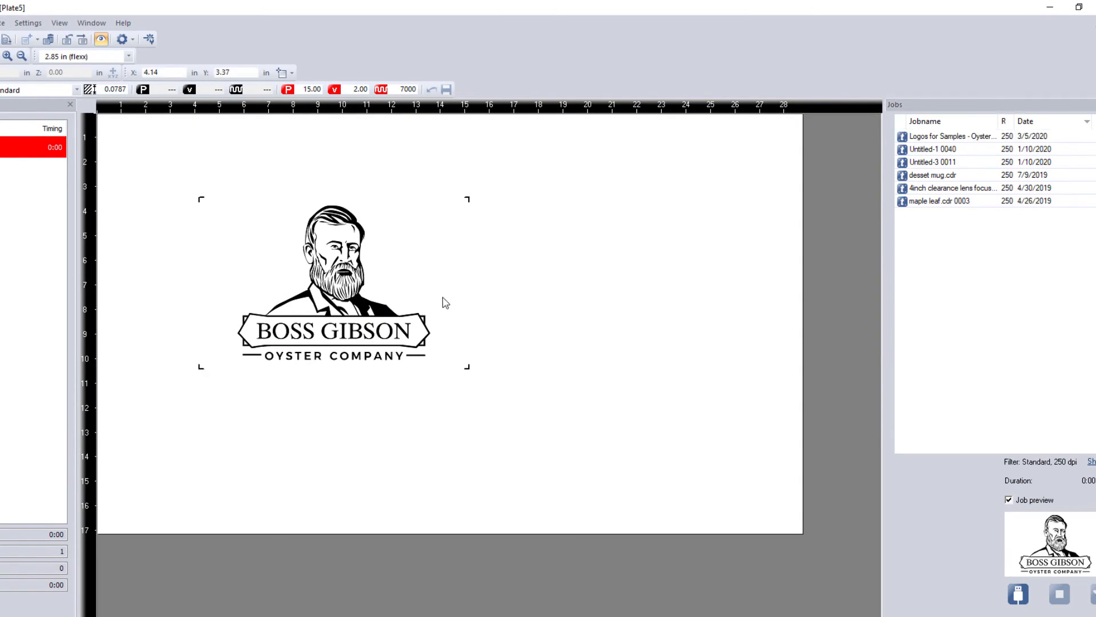
left_click(101, 39)
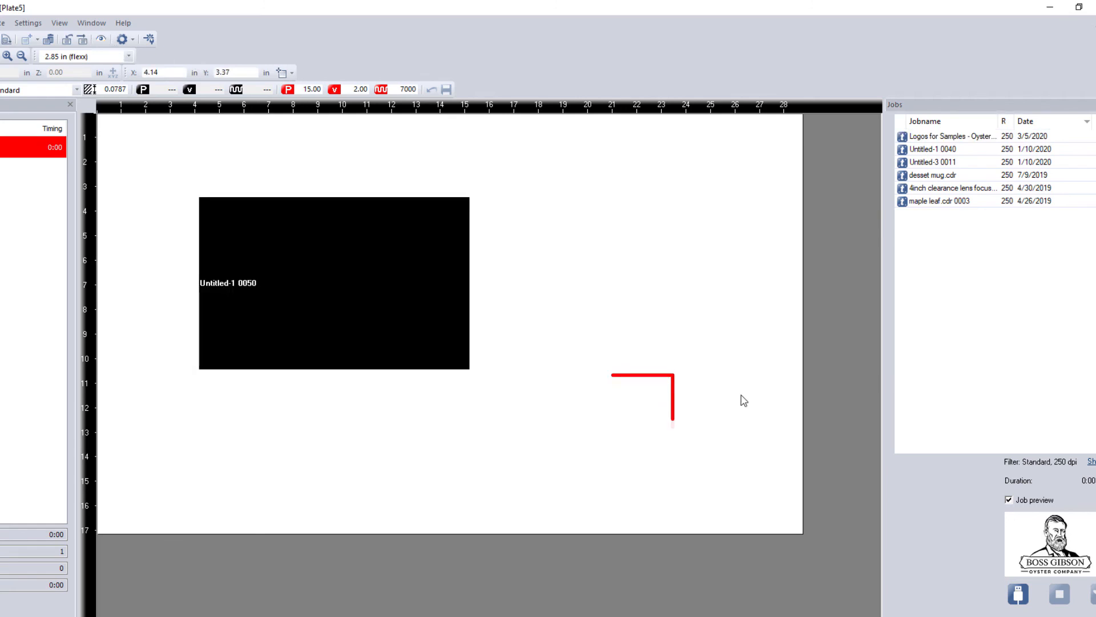
left_click(633, 403)
Step: Open the material database, move it aside, and cancel without changes
double_click(632, 404)
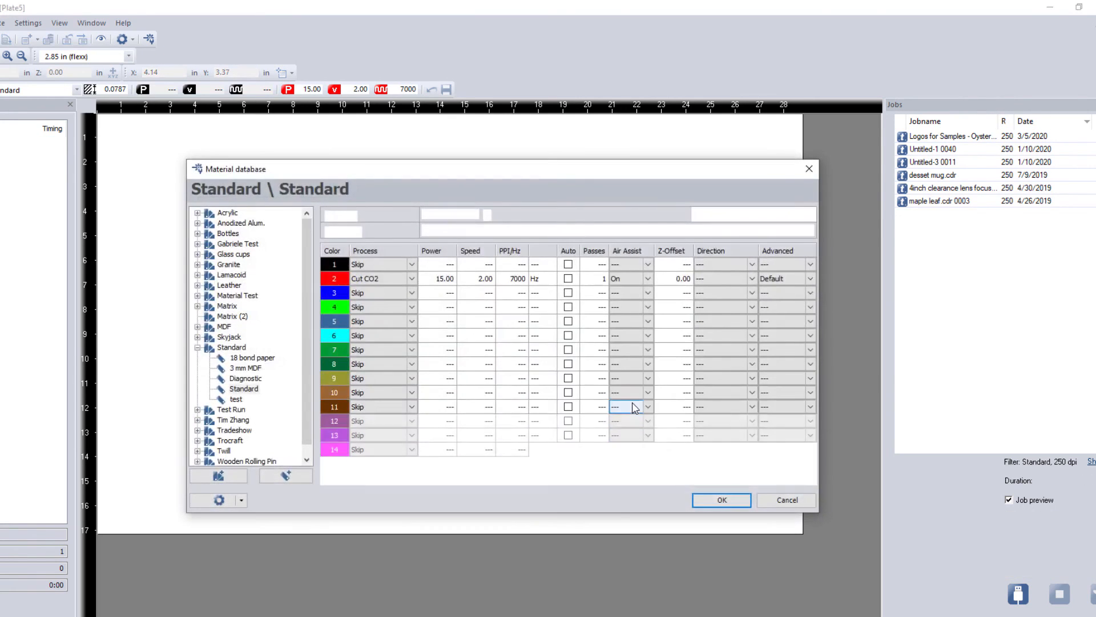
left_click_drag(547, 166, 475, 165)
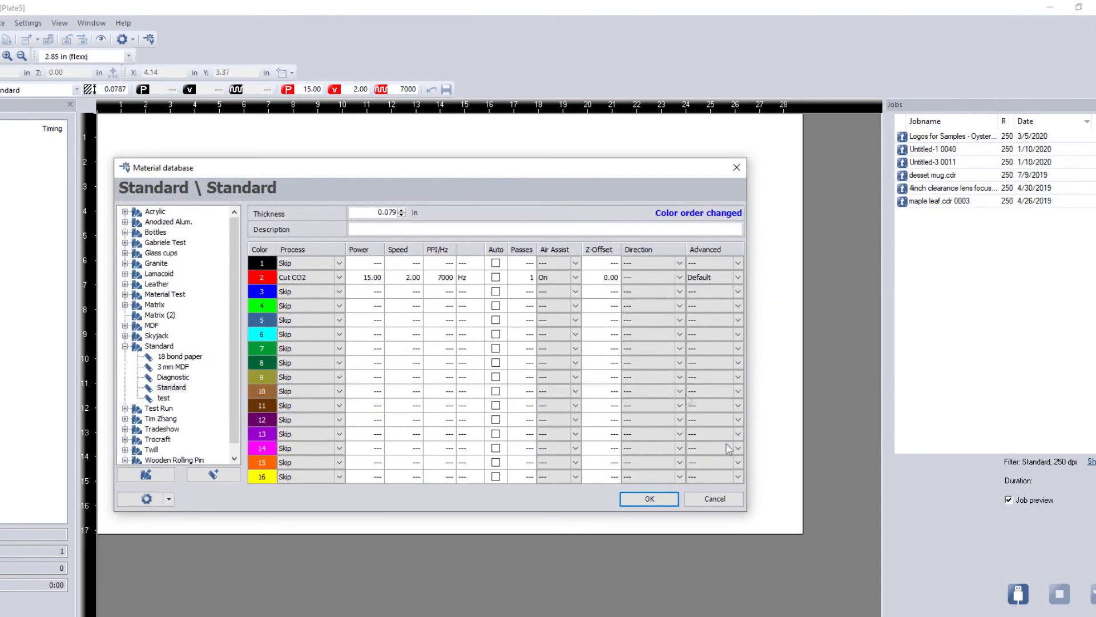
left_click(715, 499)
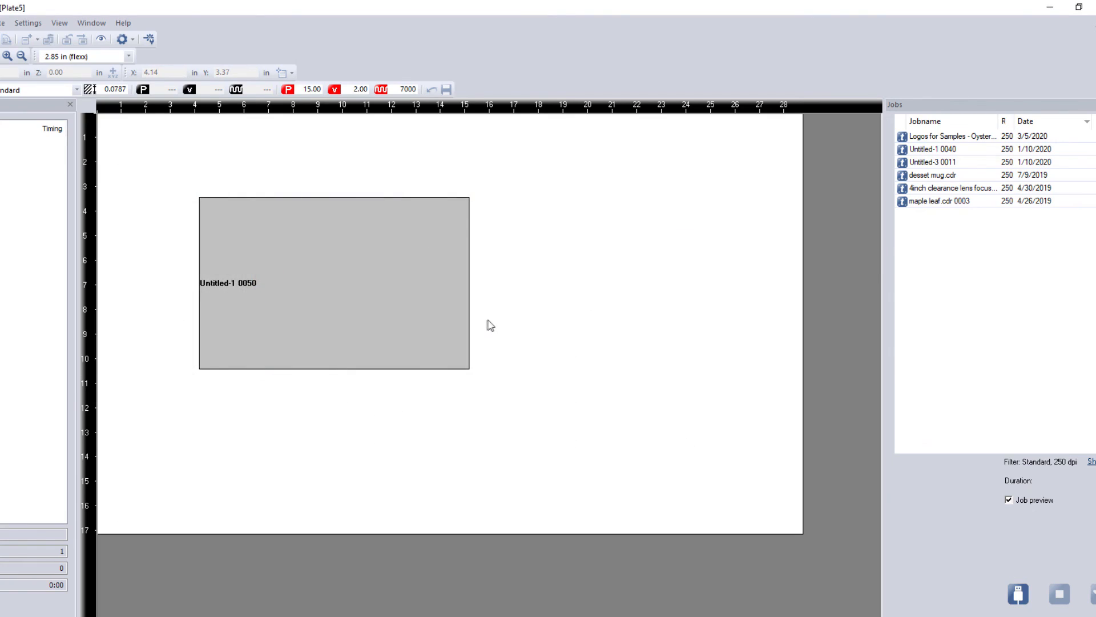
double_click(458, 323)
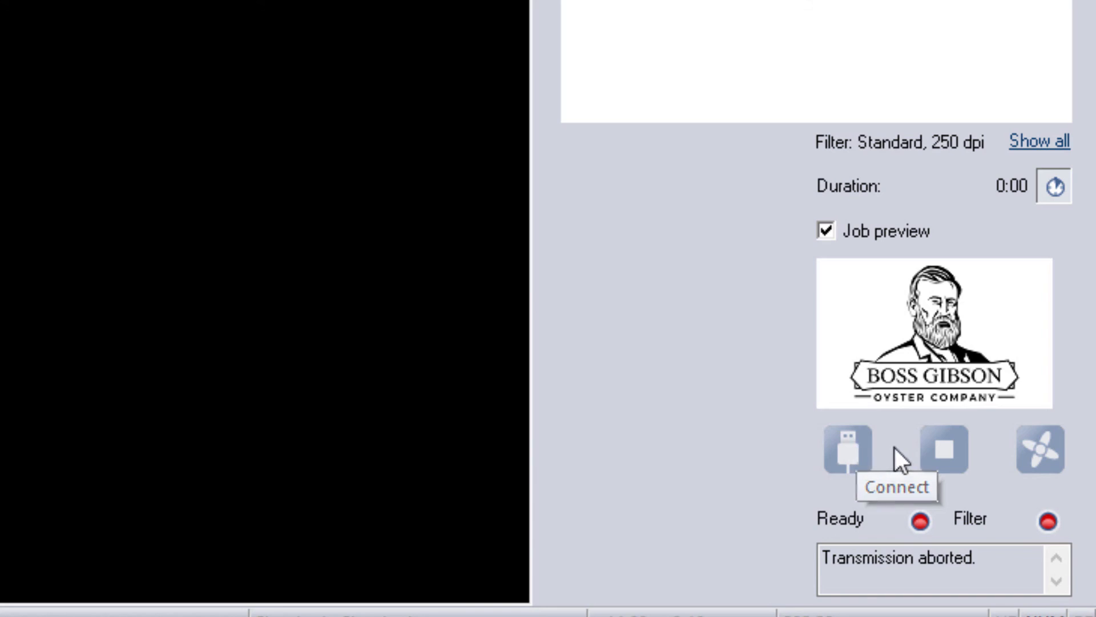
key("Escape")
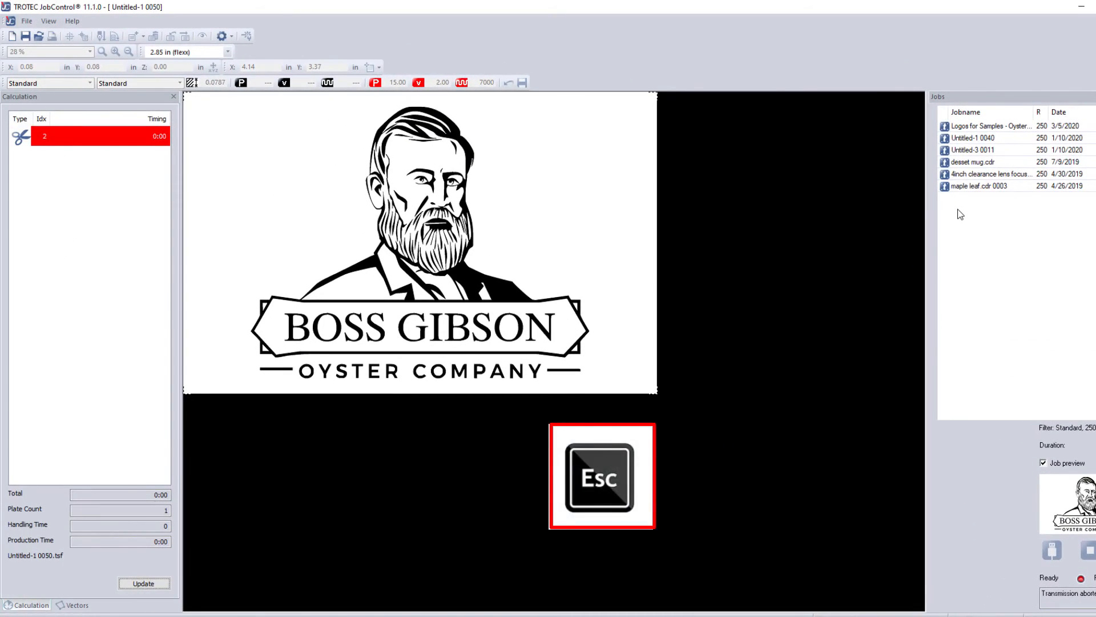
key("Escape")
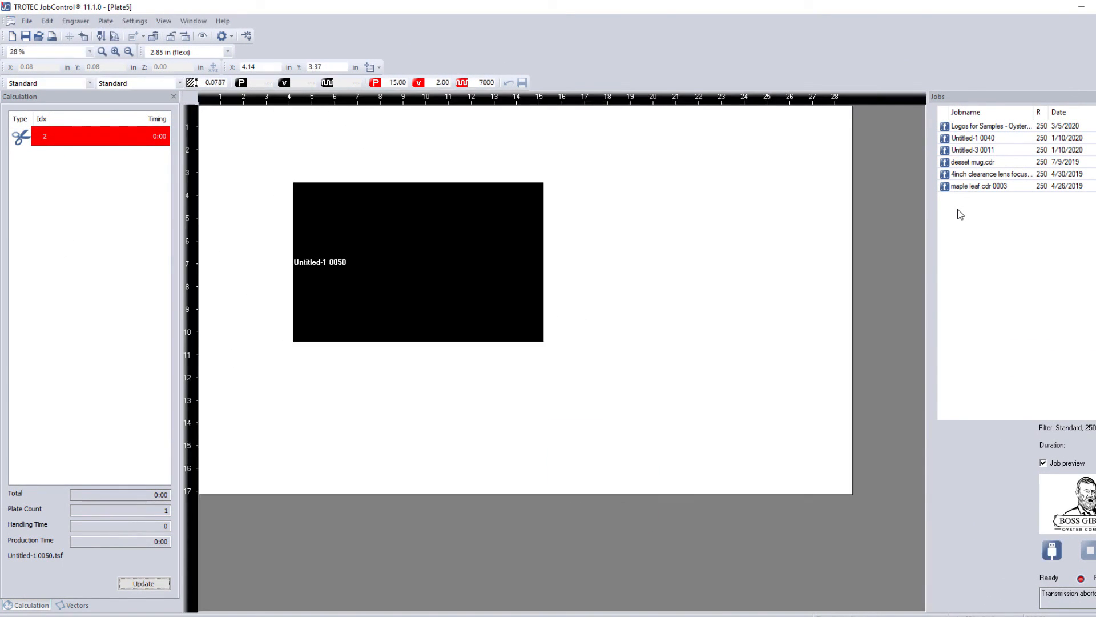